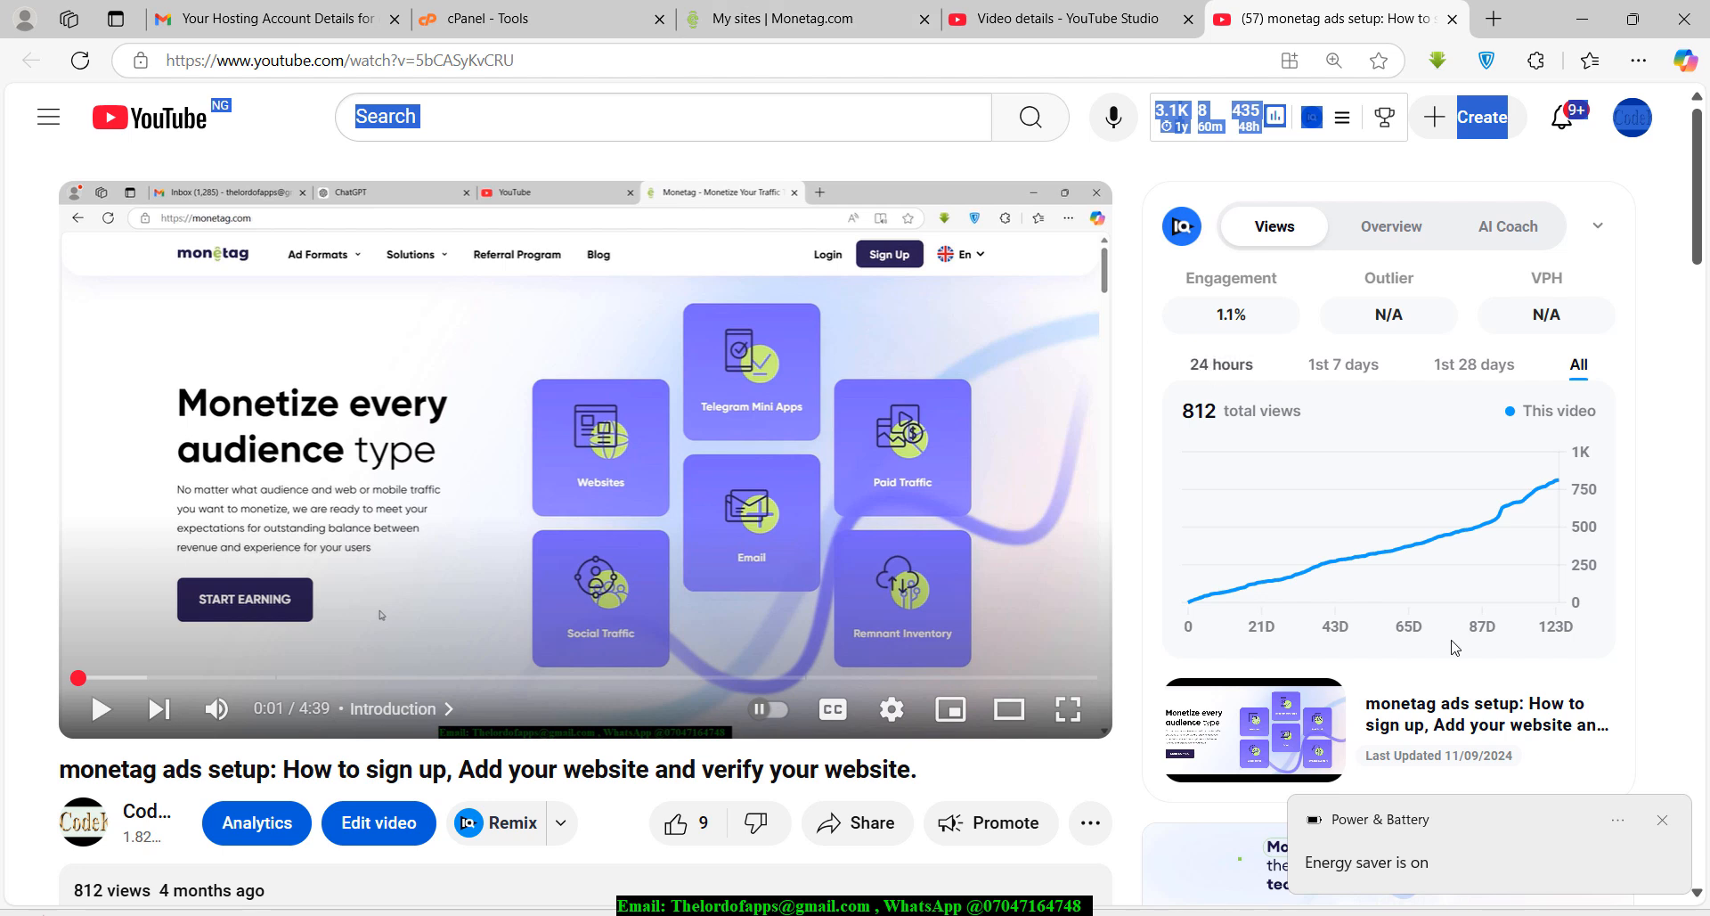
Switch to the Monetag publisher dashboard, look at the Telegram Mini Apps list and return to the sites list.
left_click(1663, 820)
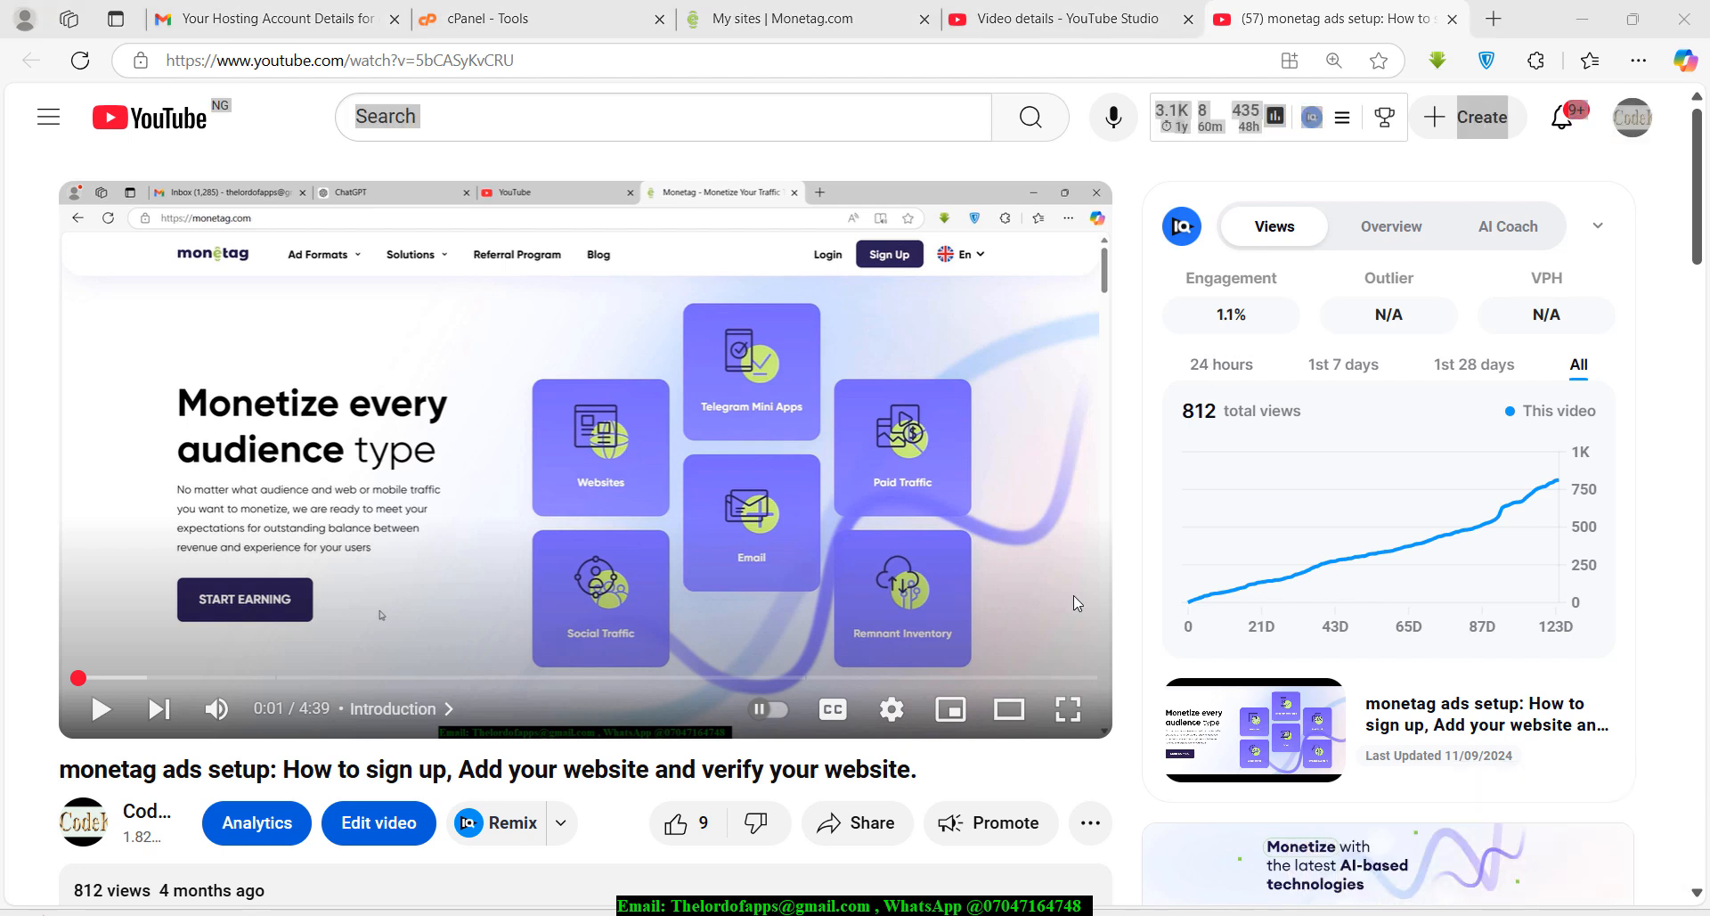
left_click(845, 9)
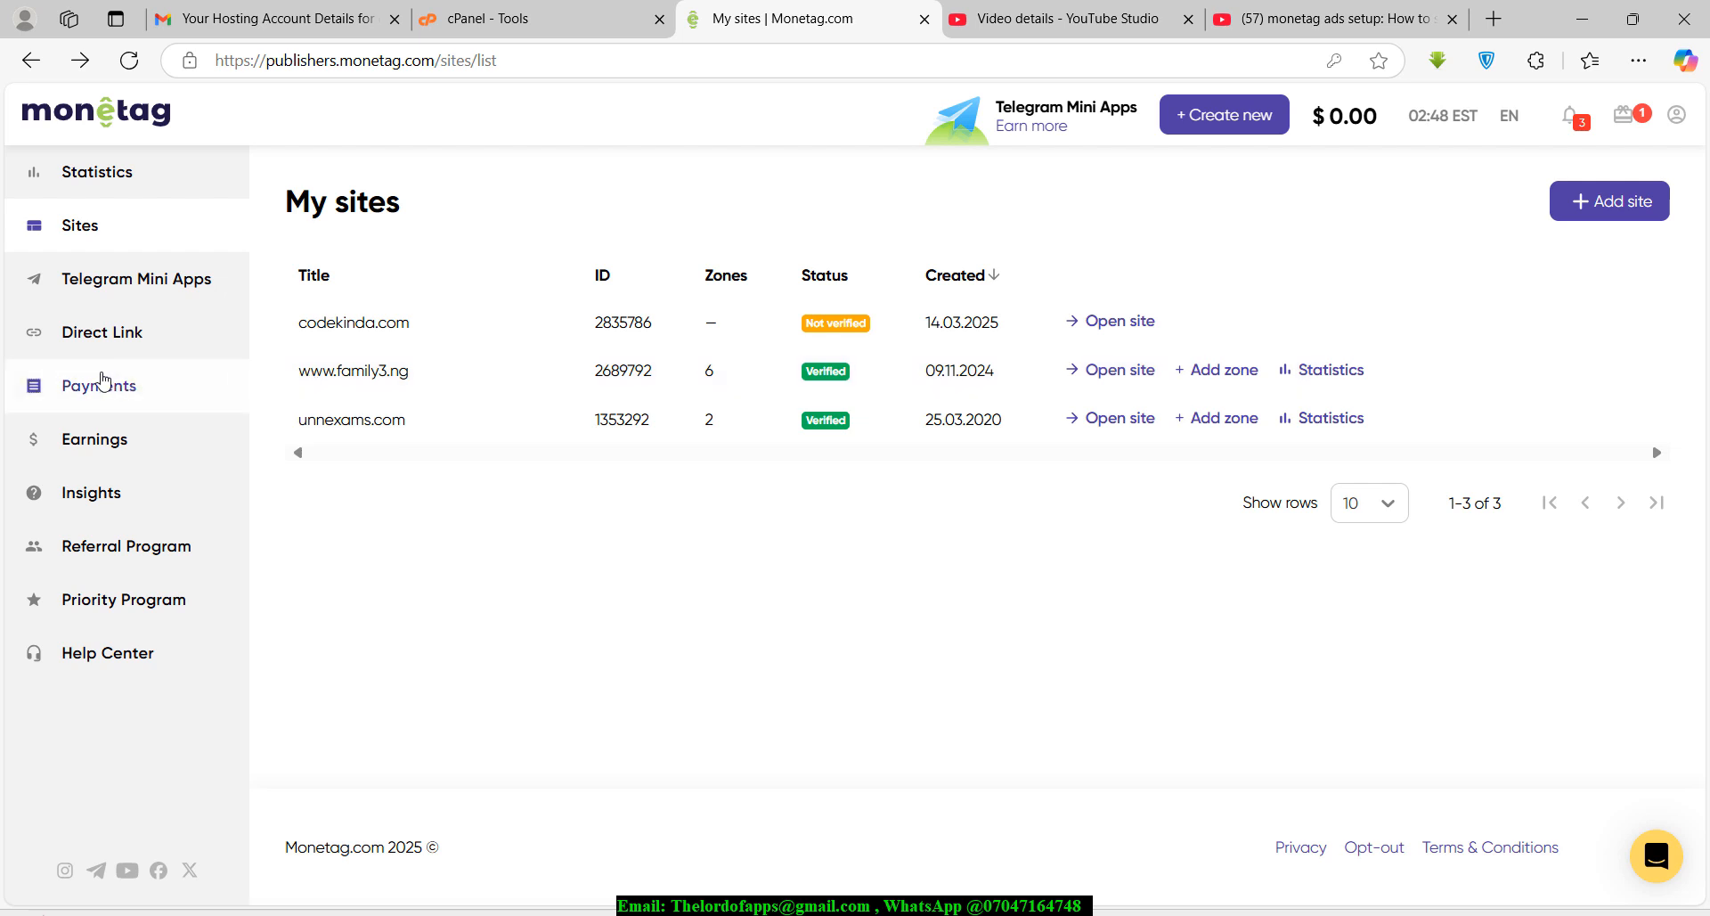
left_click(118, 283)
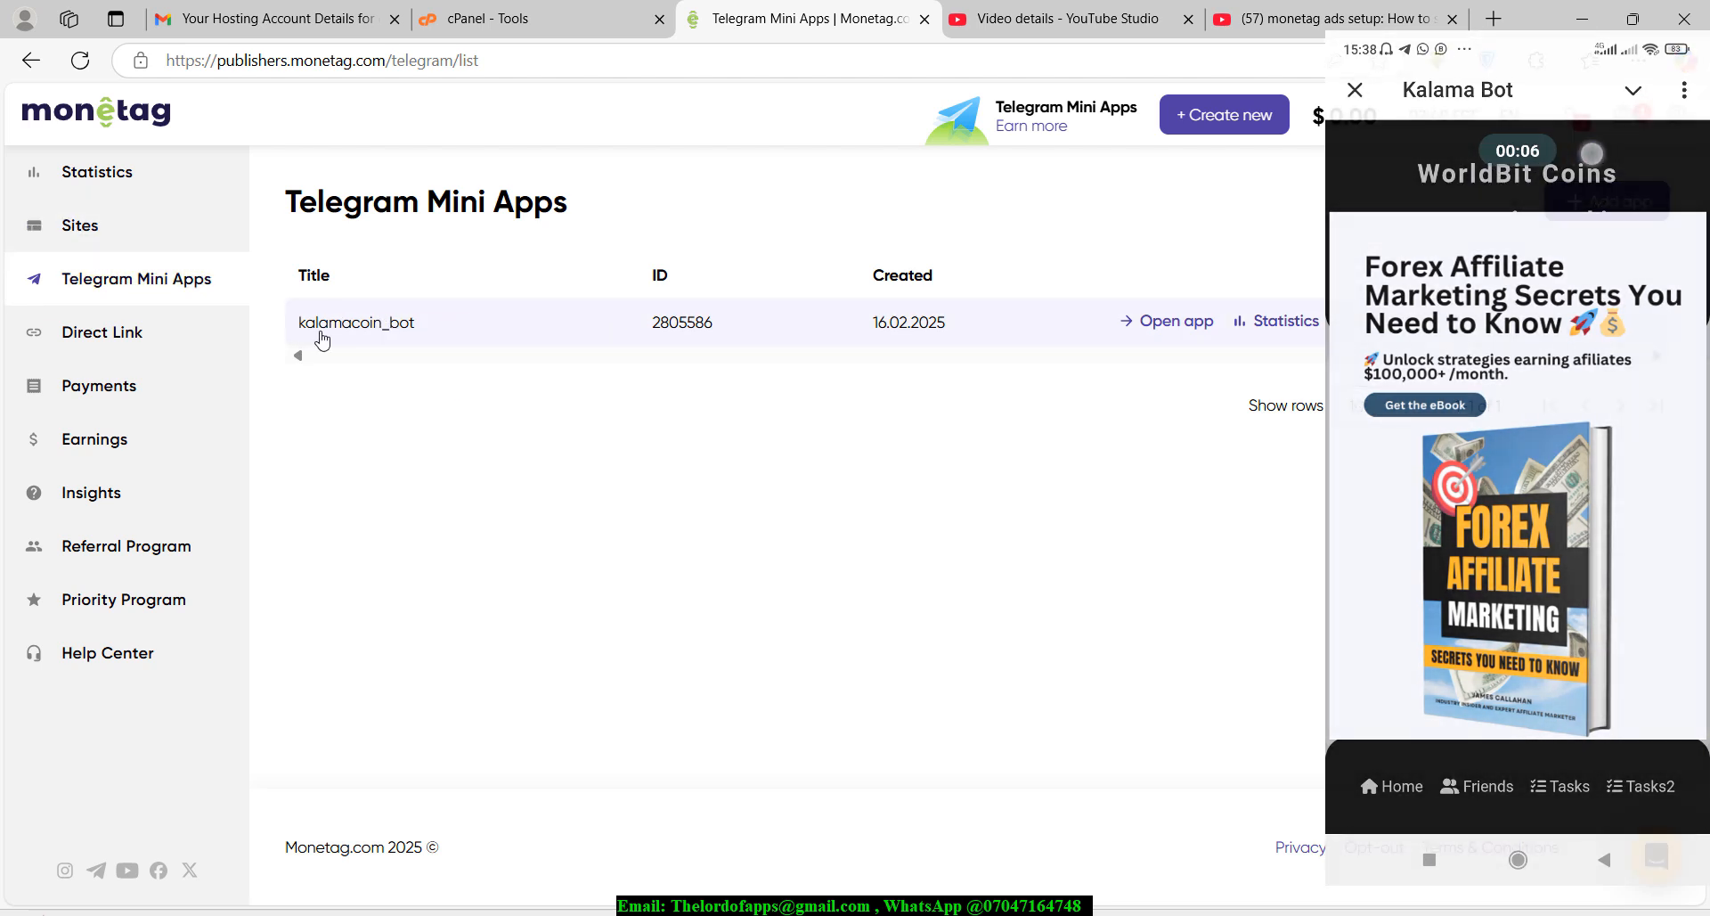
left_click(96, 229)
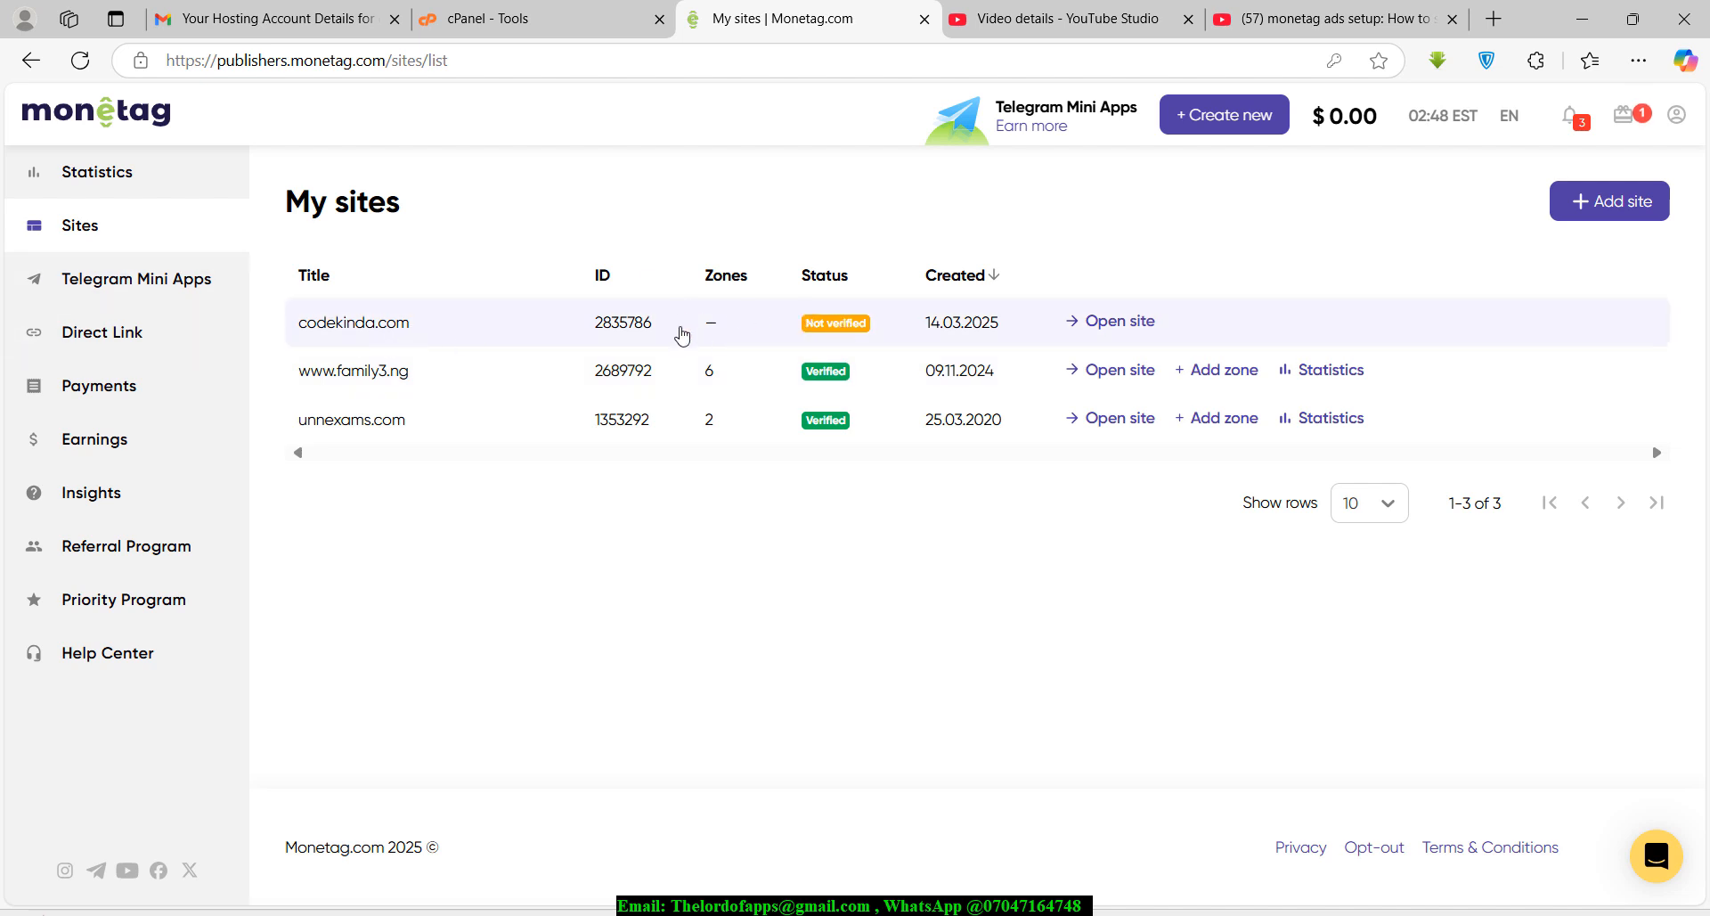
Open the setup page of the unverified site codekinda.com.
left_click(821, 330)
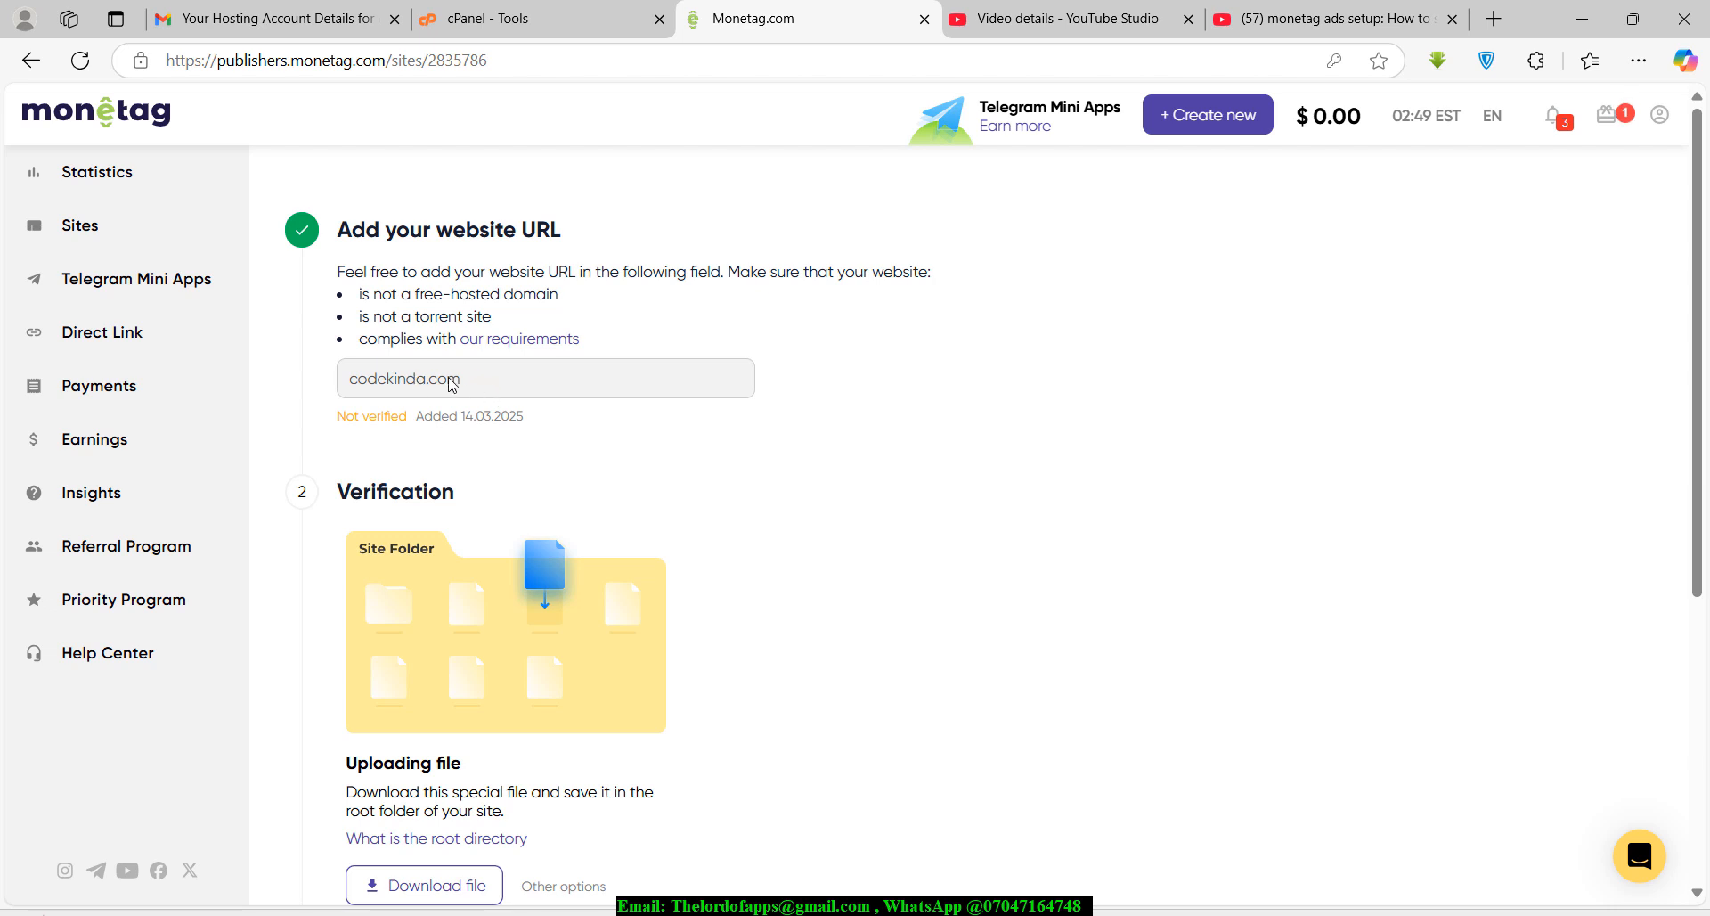
left_click_drag(468, 382, 314, 385)
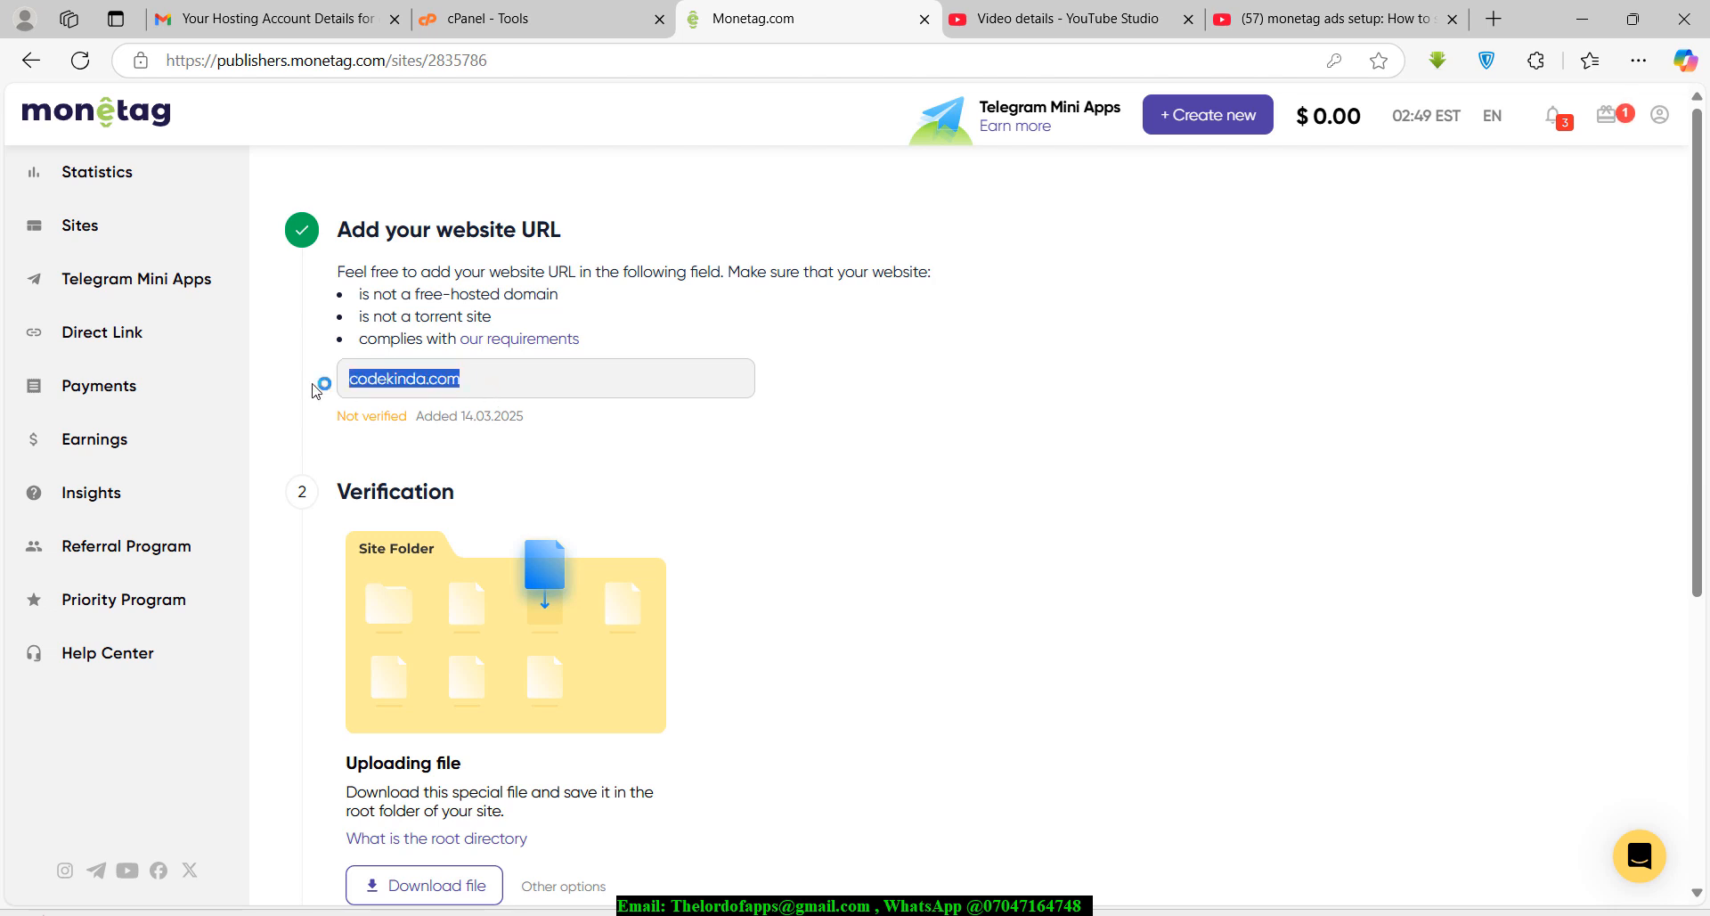
left_click(1423, 418)
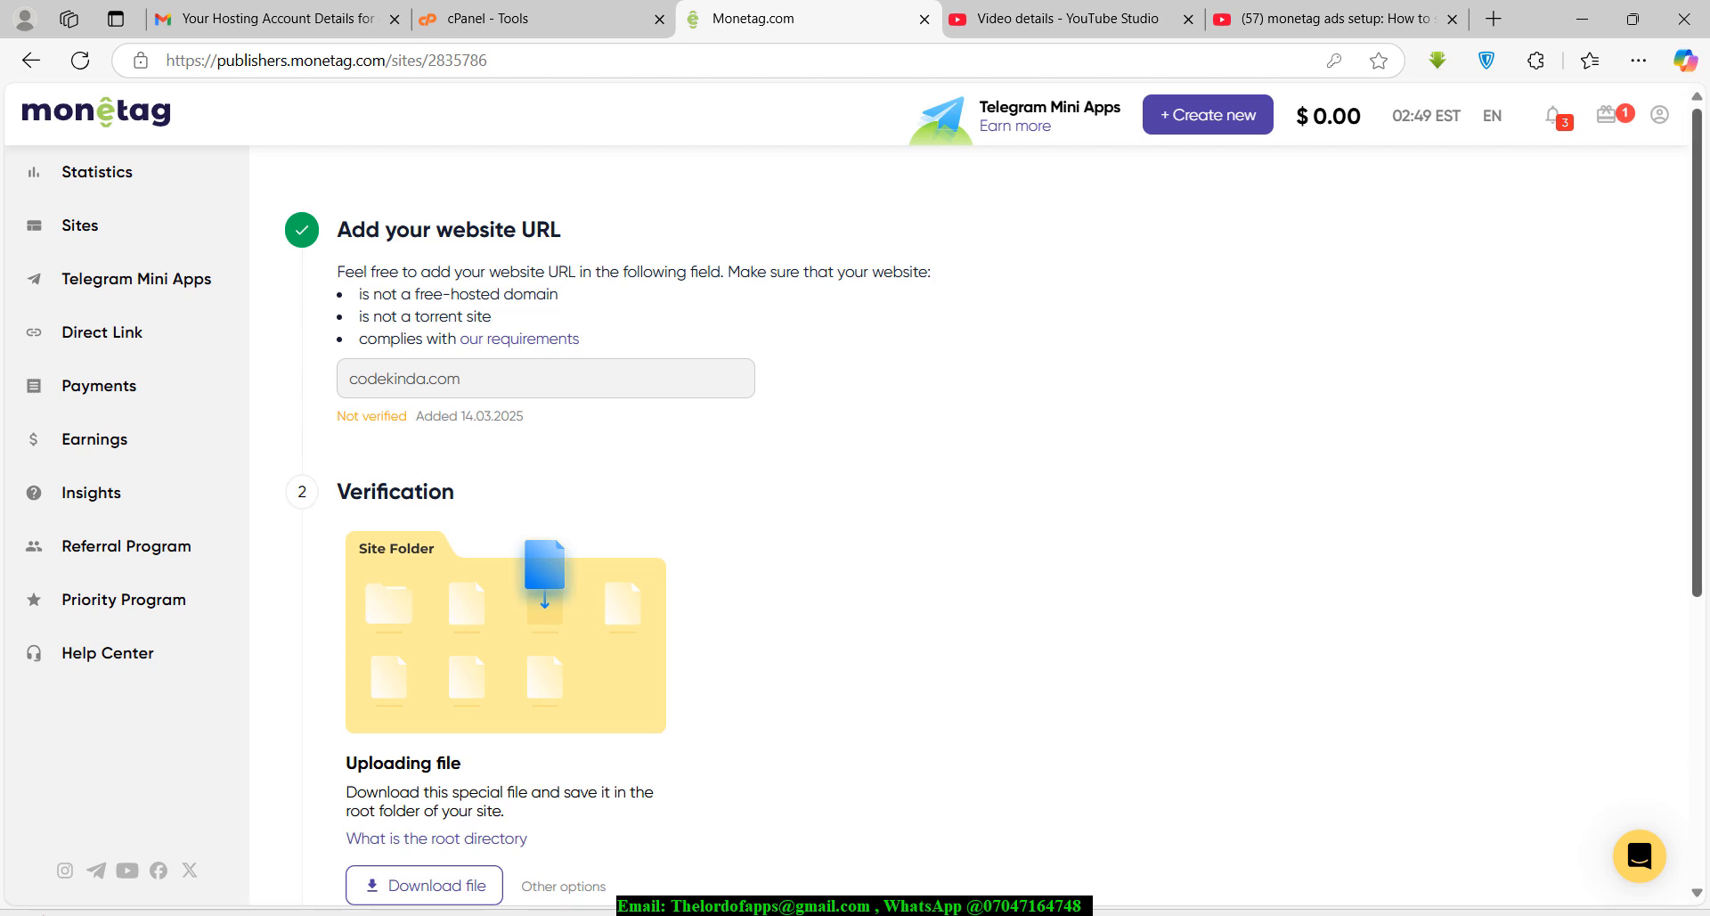
Download the site verification file sw.js for codekinda.com and keep it in the browser's downloads.
left_click_drag(1704, 395, 1703, 581)
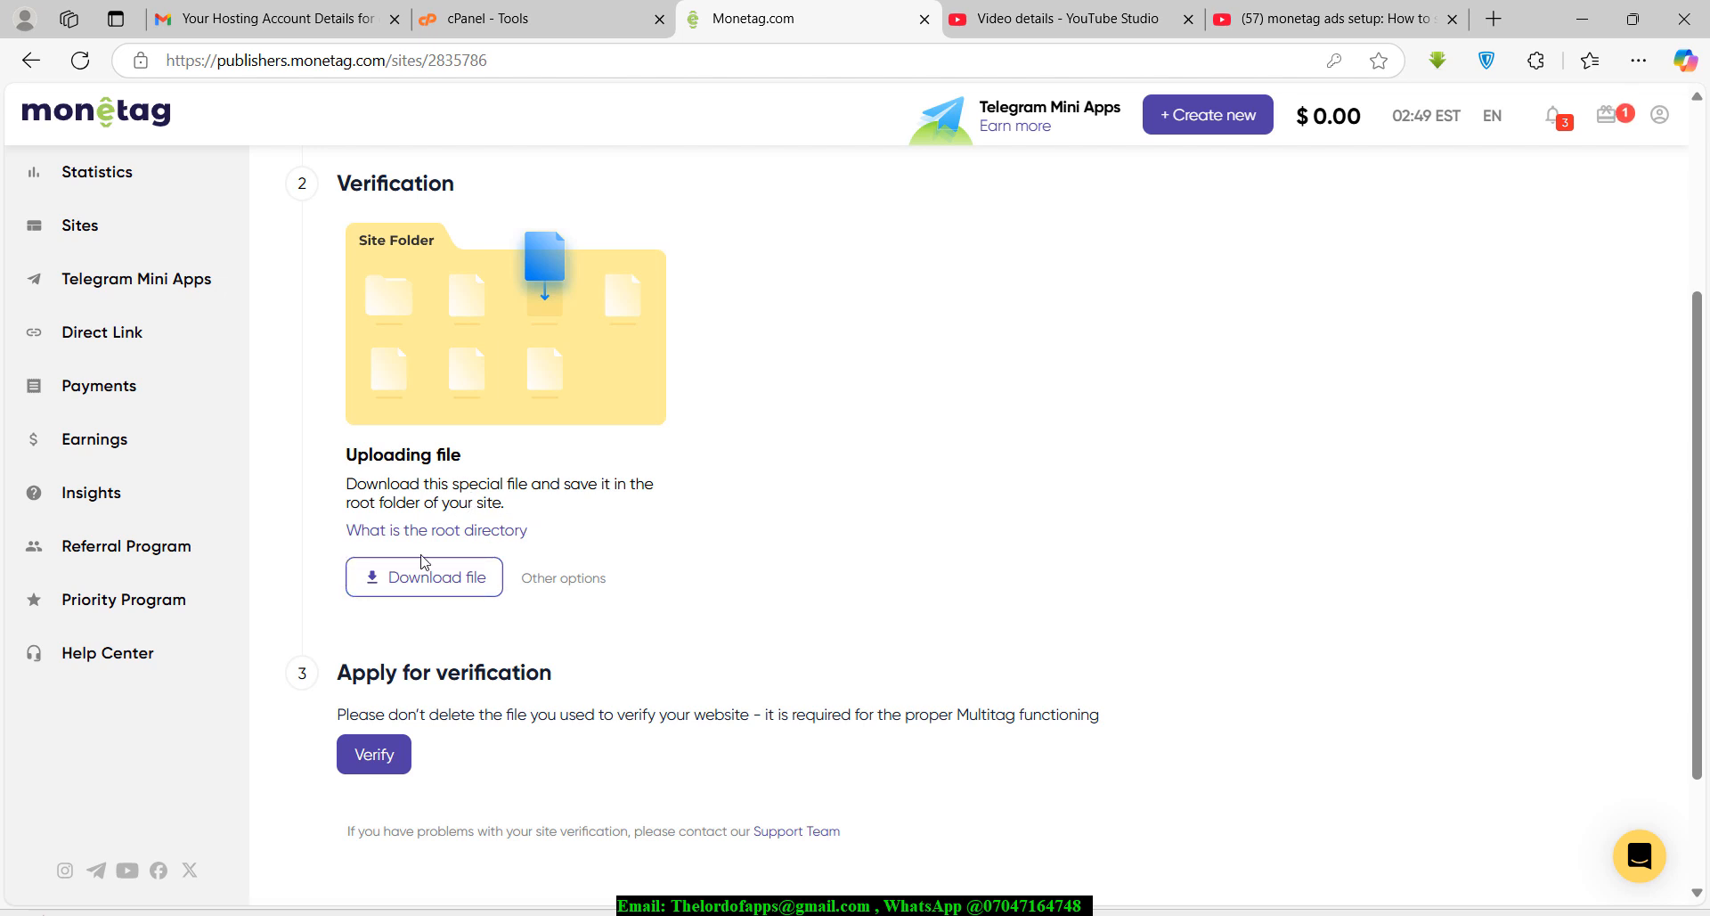
mouse_move(402, 532)
left_click(435, 588)
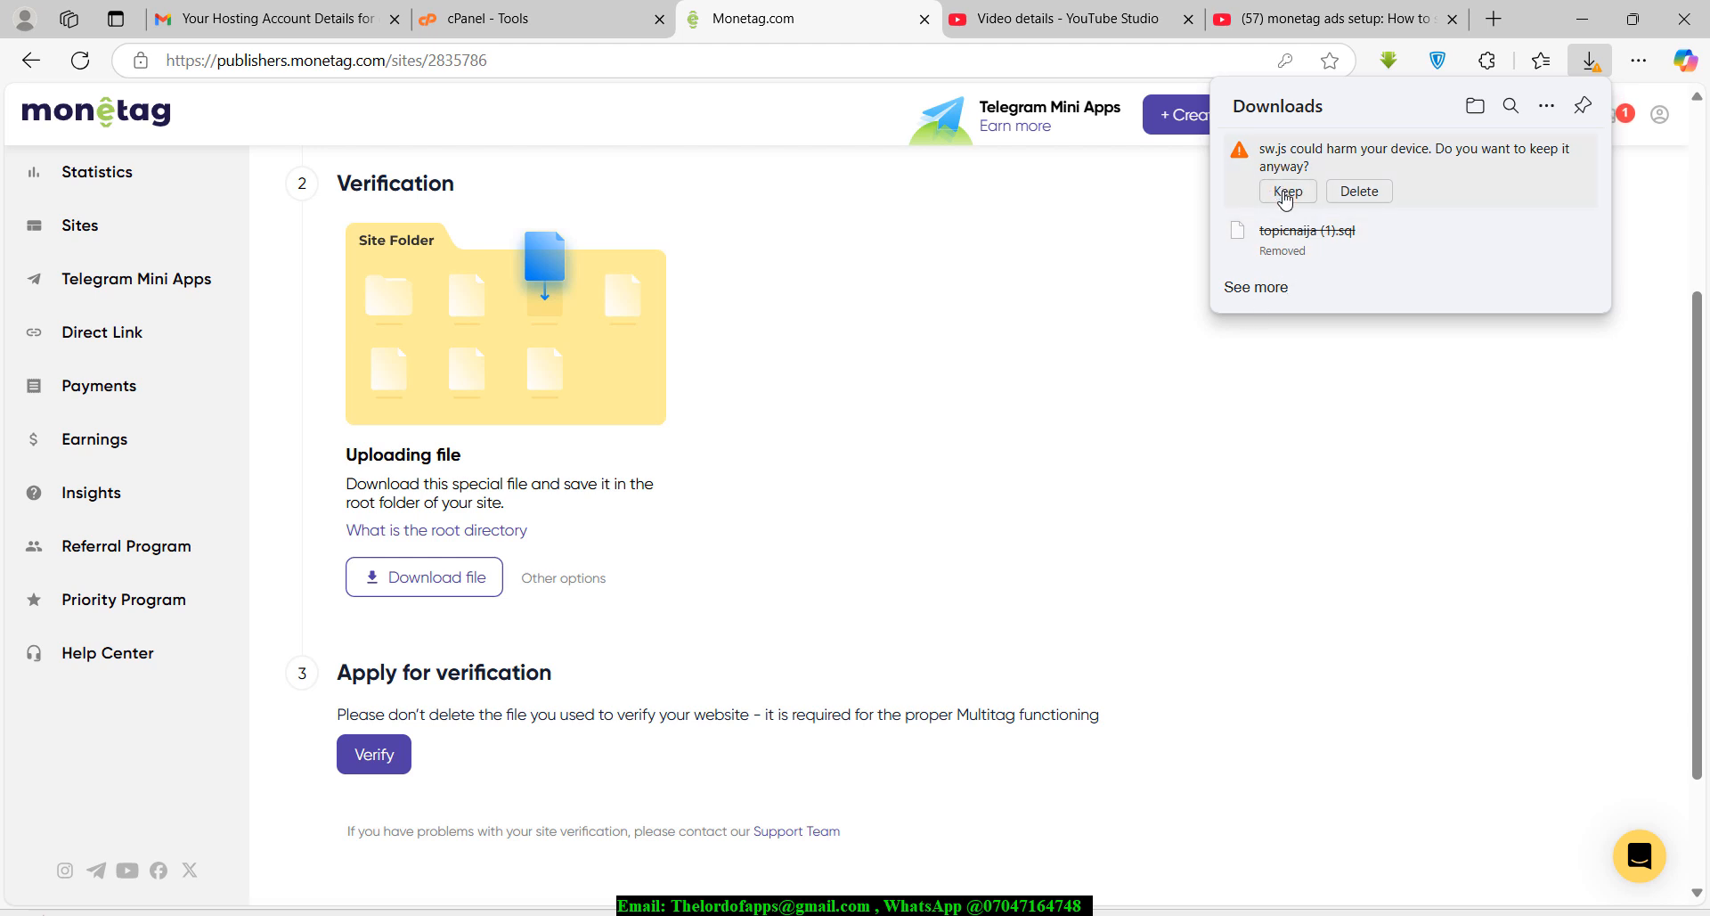
left_click(1285, 195)
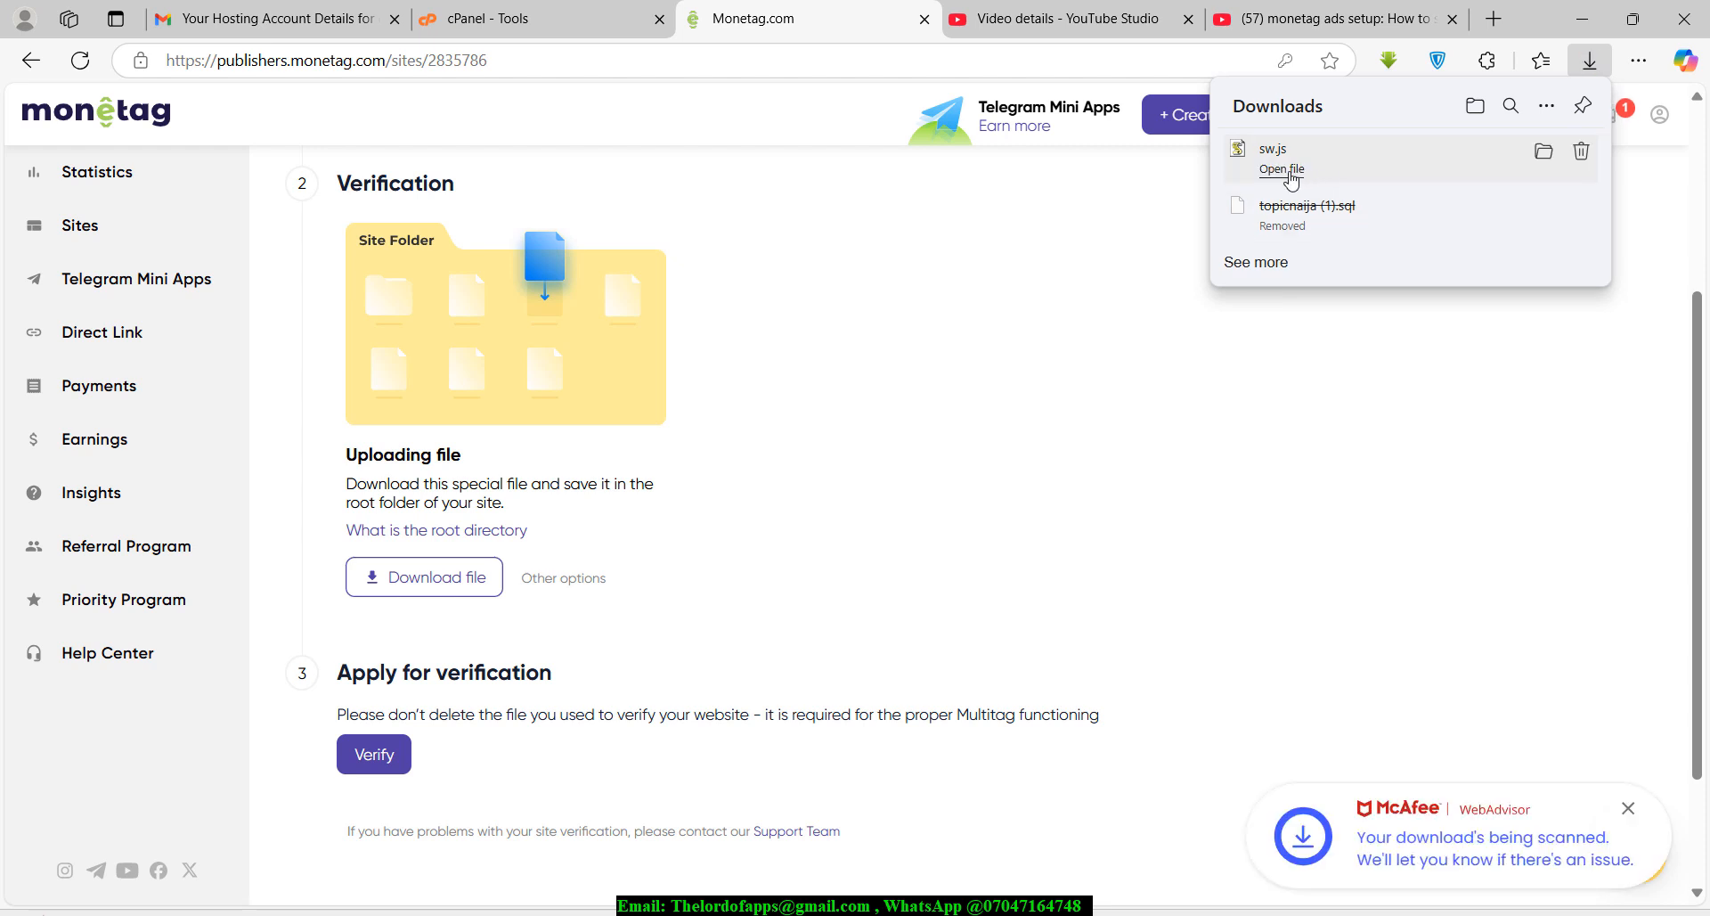
Locate the downloaded sw.js file in the Downloads folder using File Explorer, and return to the Monetag page.
left_click(1291, 177)
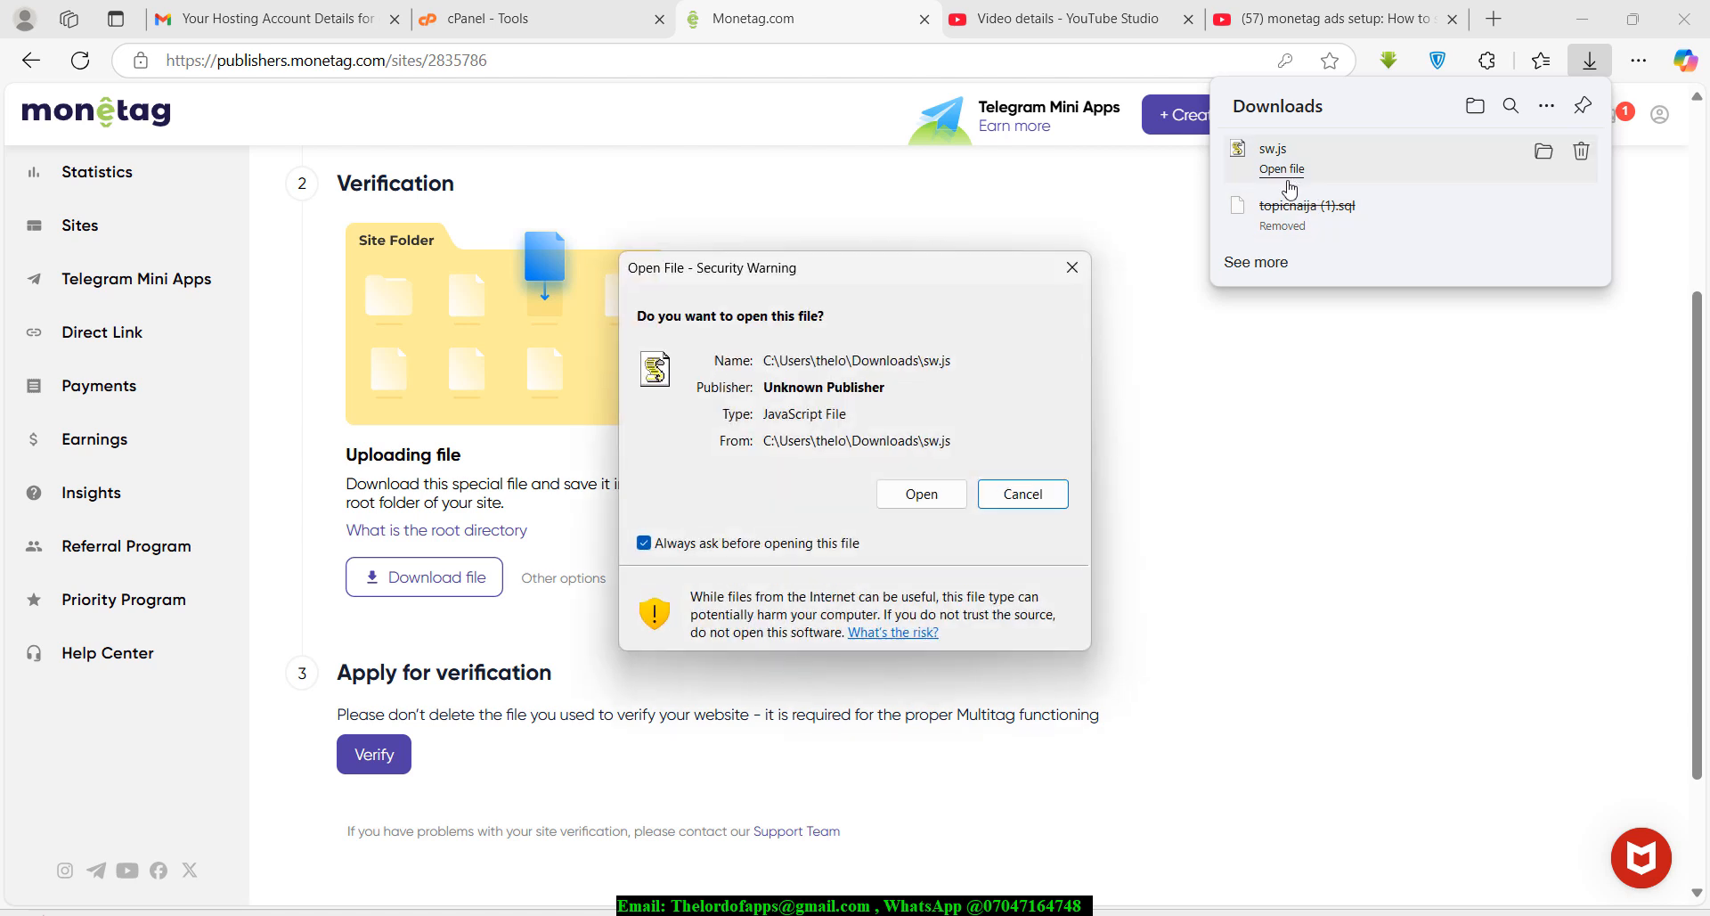
left_click(1075, 265)
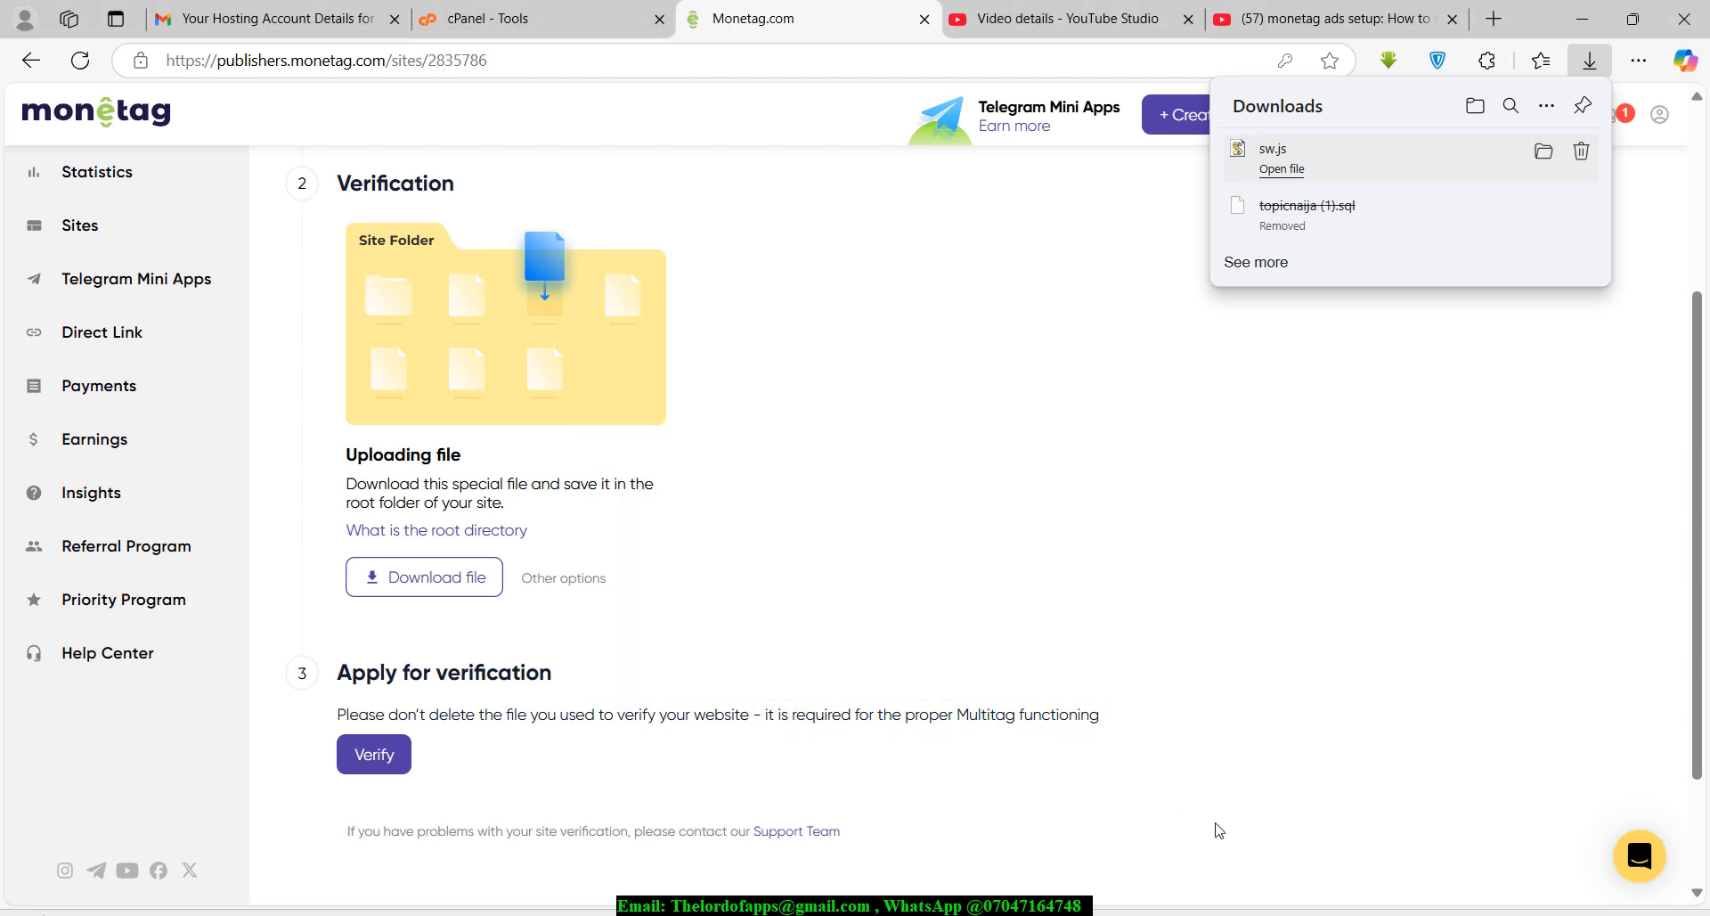
left_click(1123, 914)
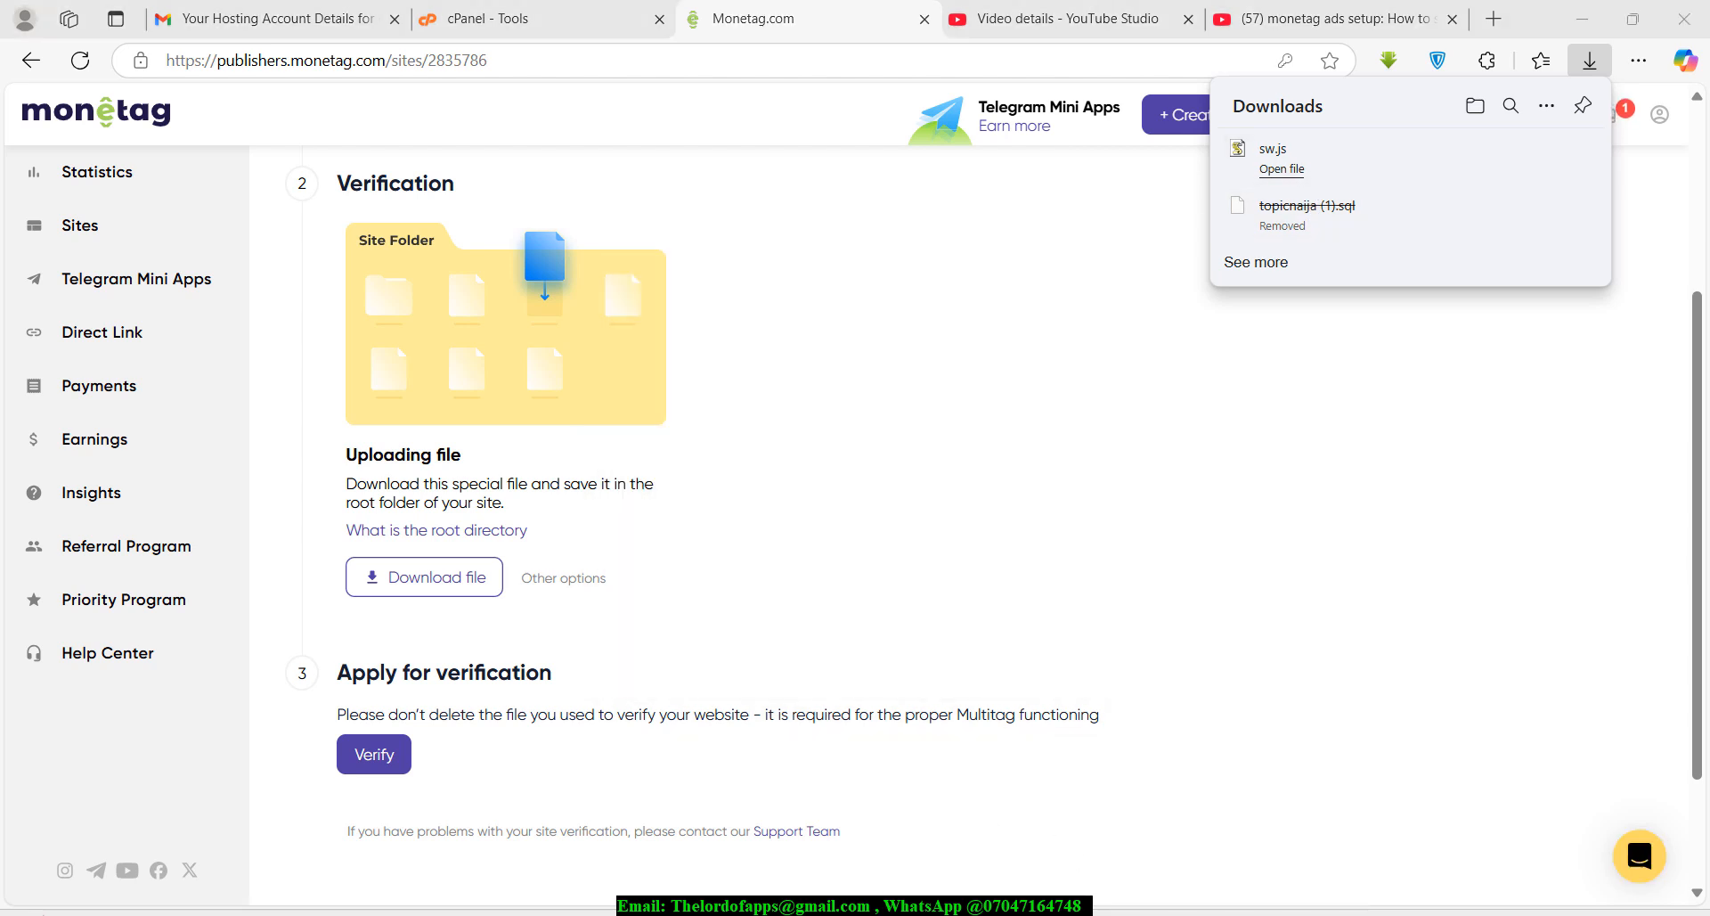
left_click(1007, 784)
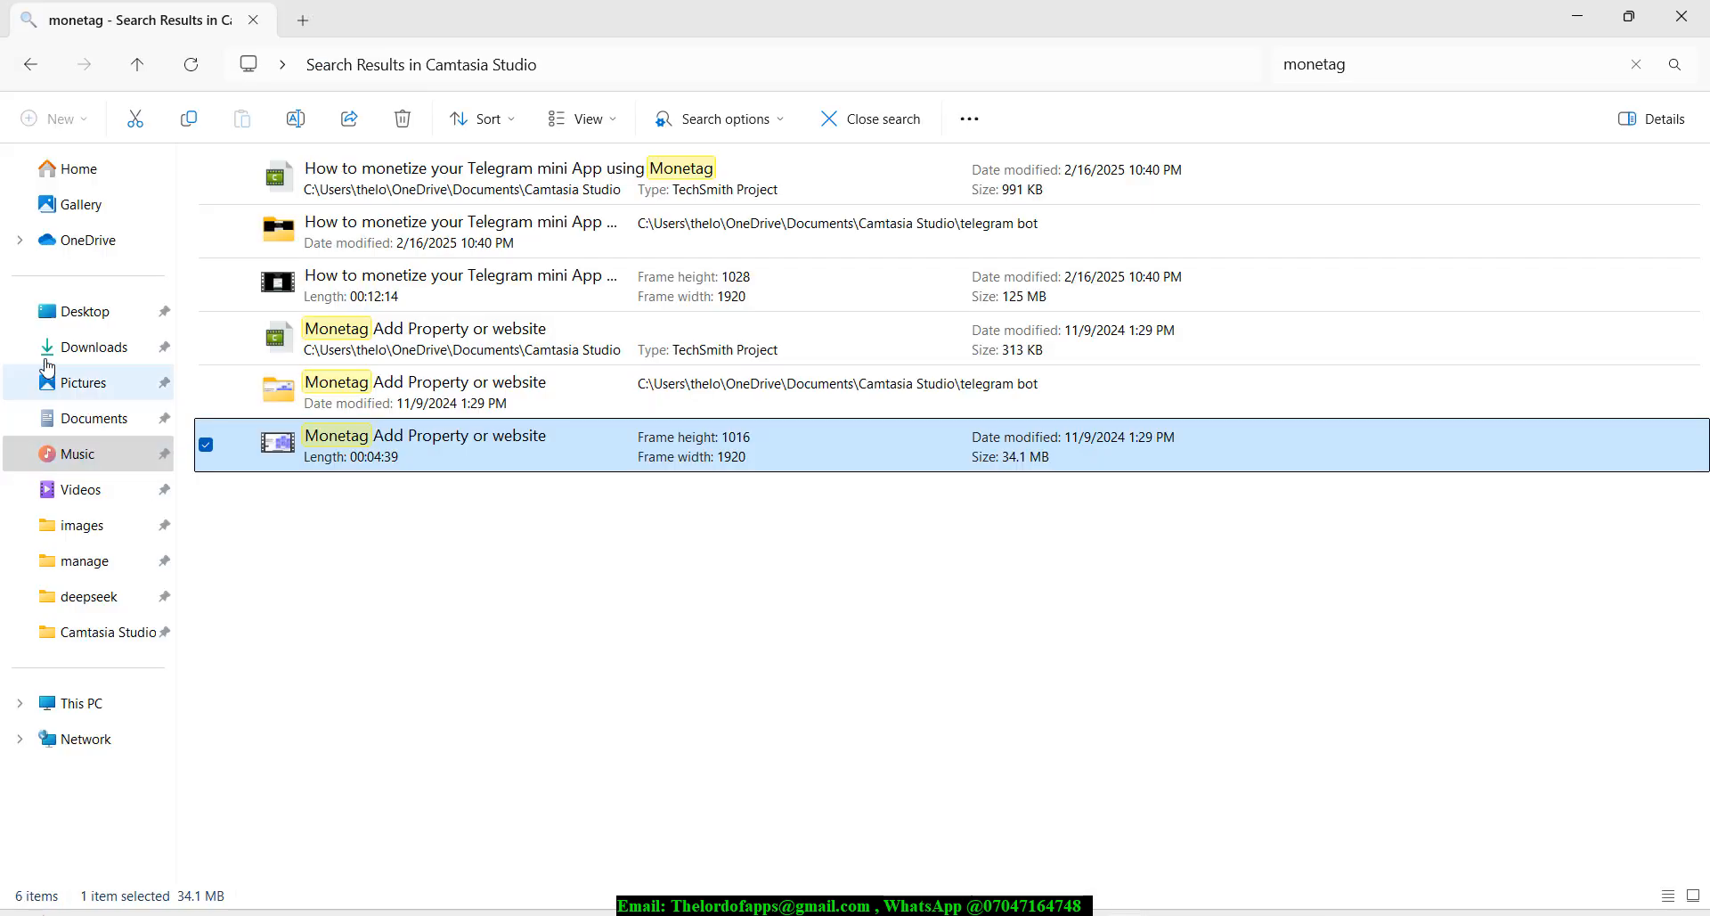
left_click(89, 348)
left_click(238, 260)
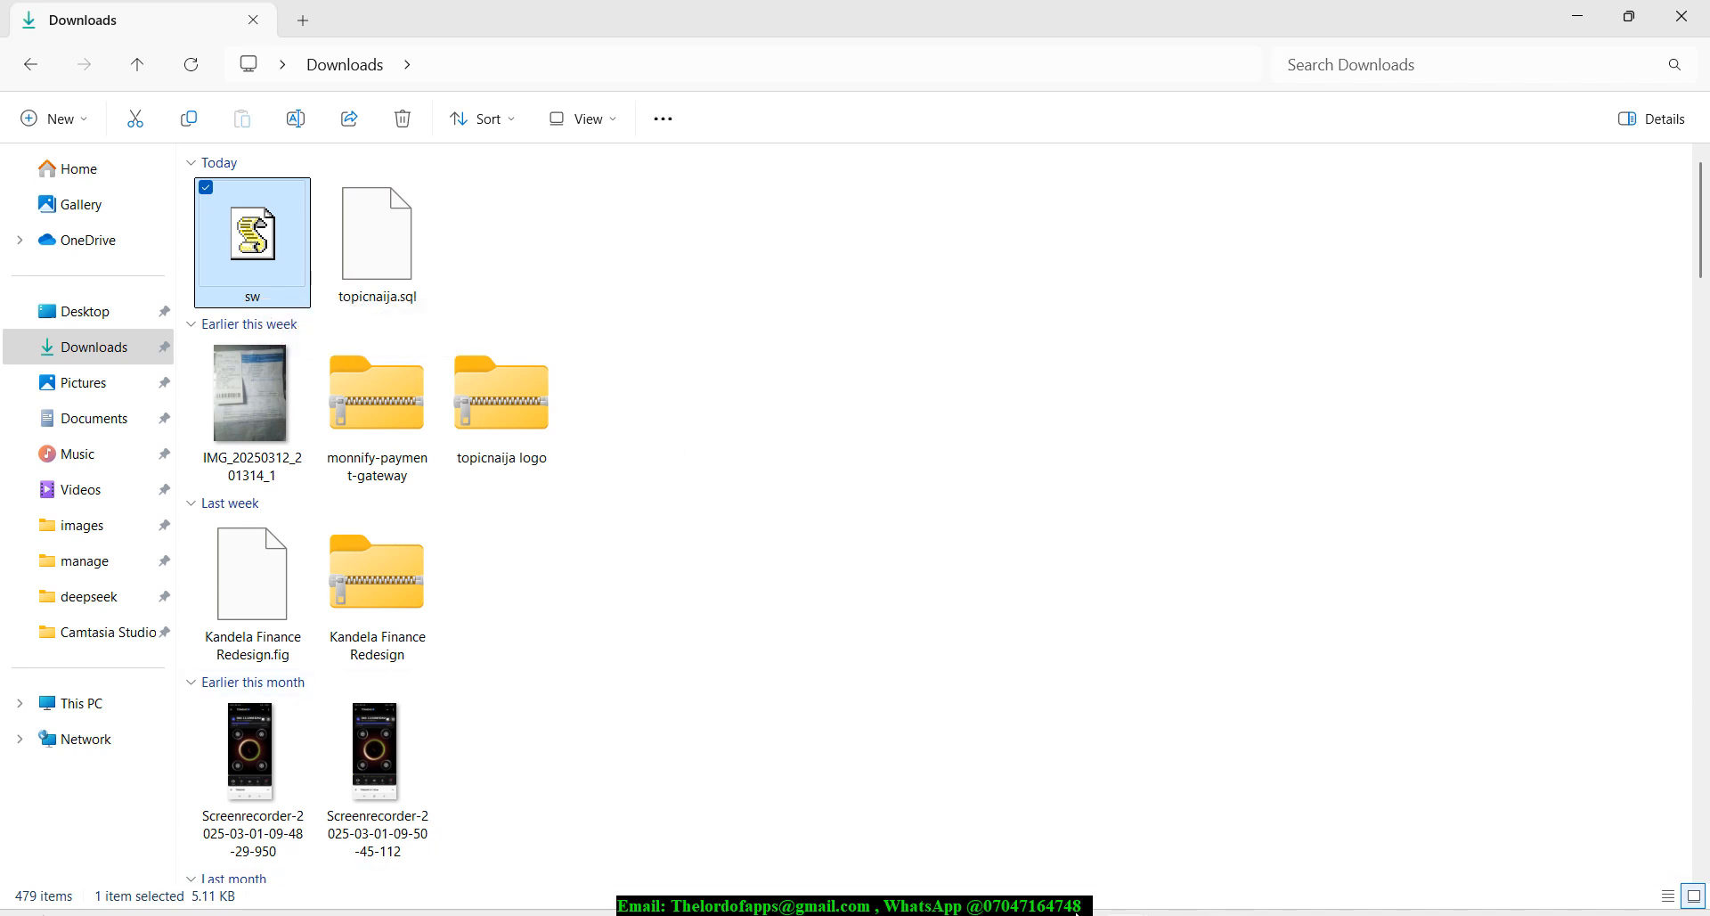
mouse_move(997, 909)
left_click(989, 828)
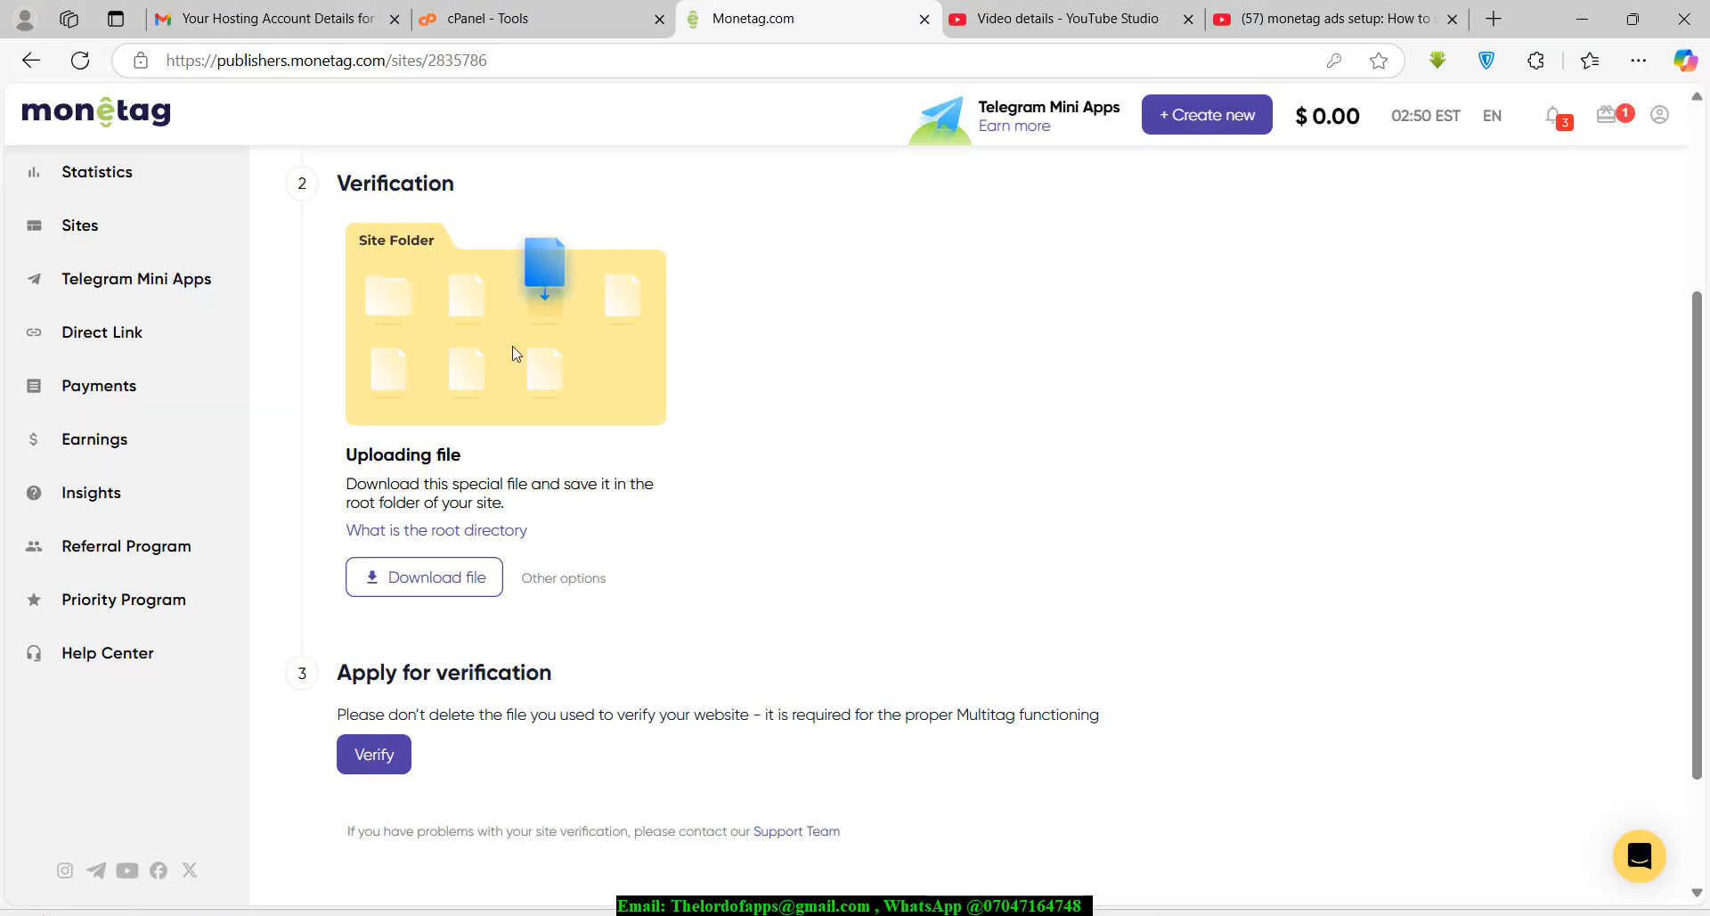
Switch to cPanel and open the File Manager at the public_html root folder of codekinda.com.
left_click(556, 16)
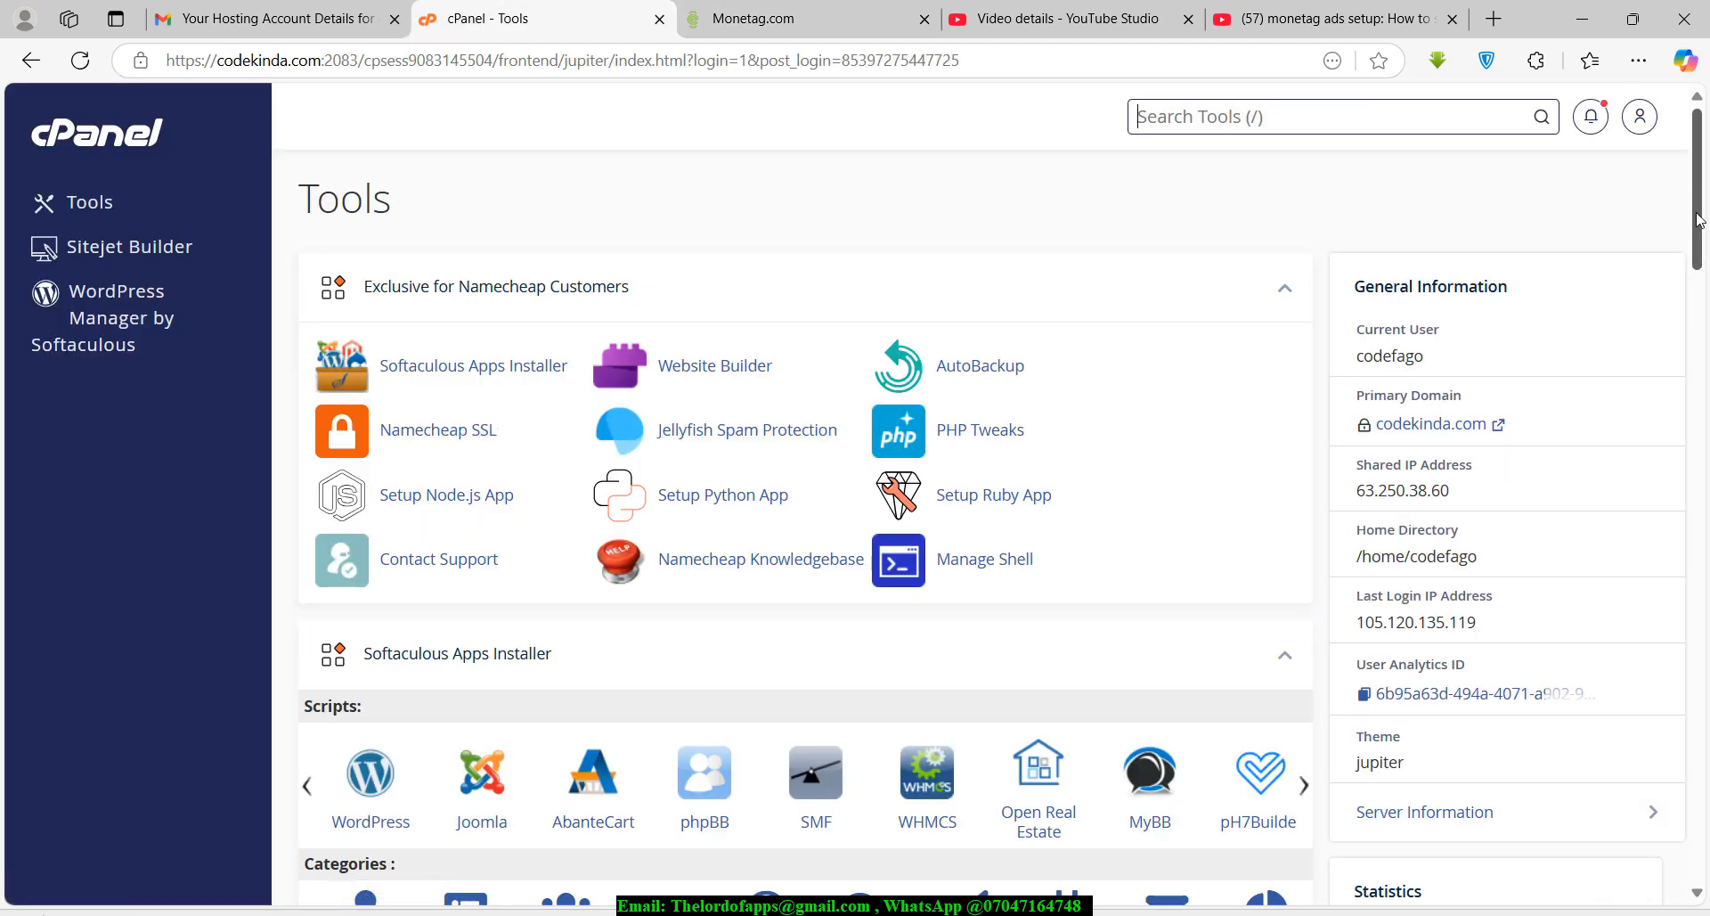
scroll(1700, 194, "down", 10)
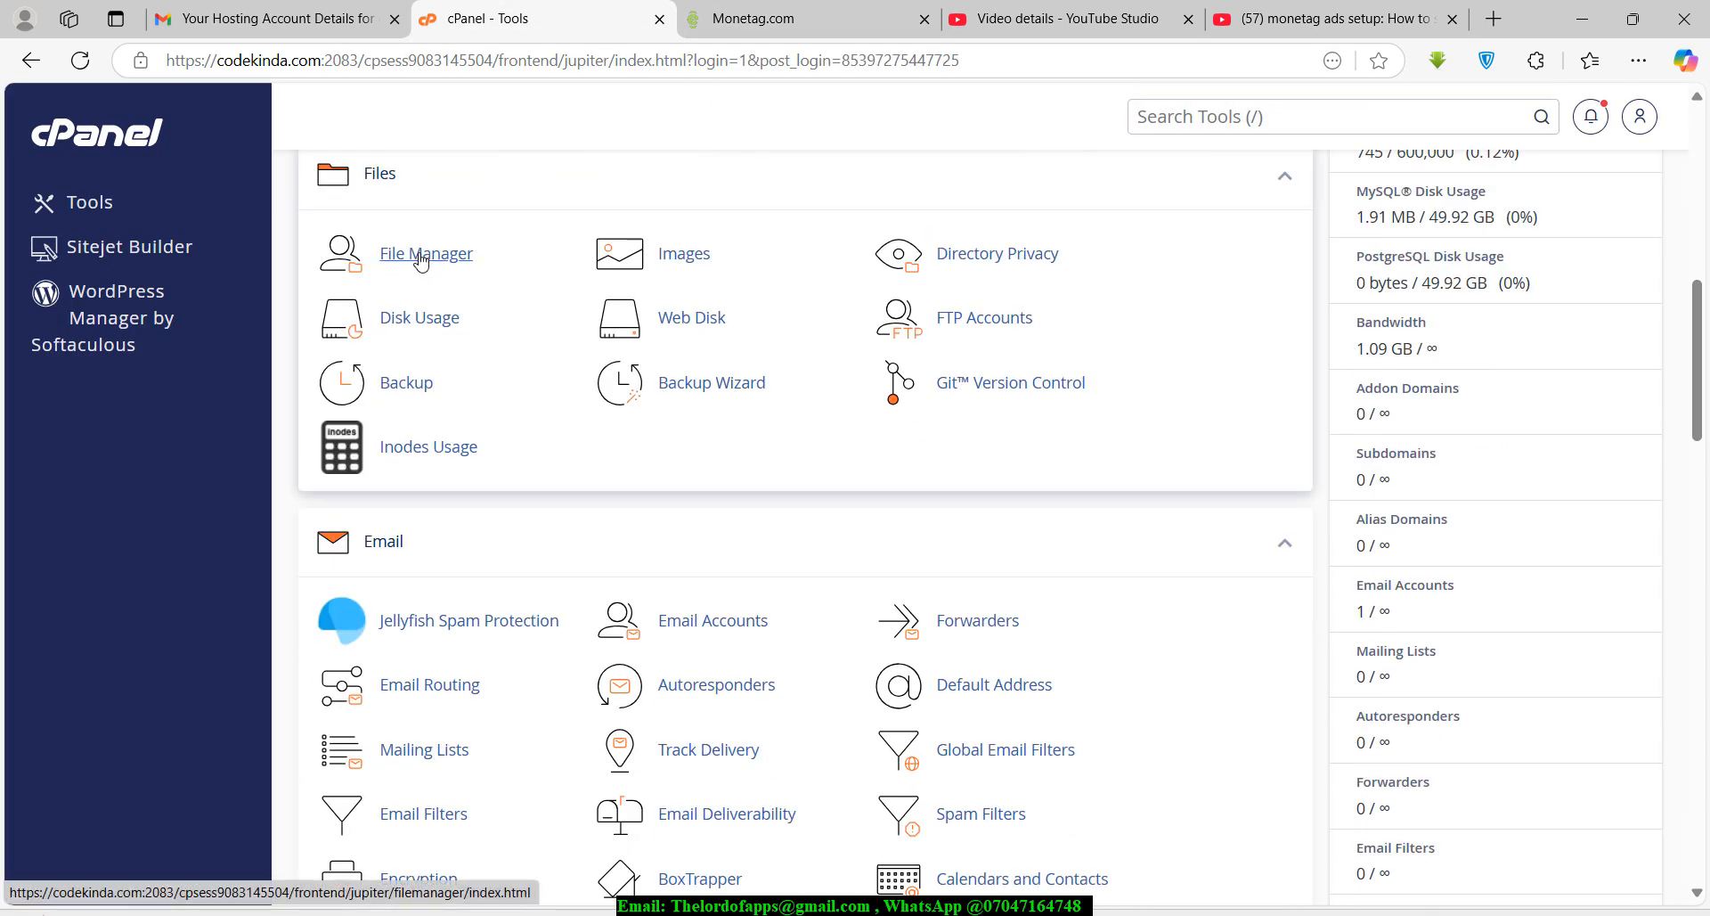
left_click(421, 259)
double_click(398, 461)
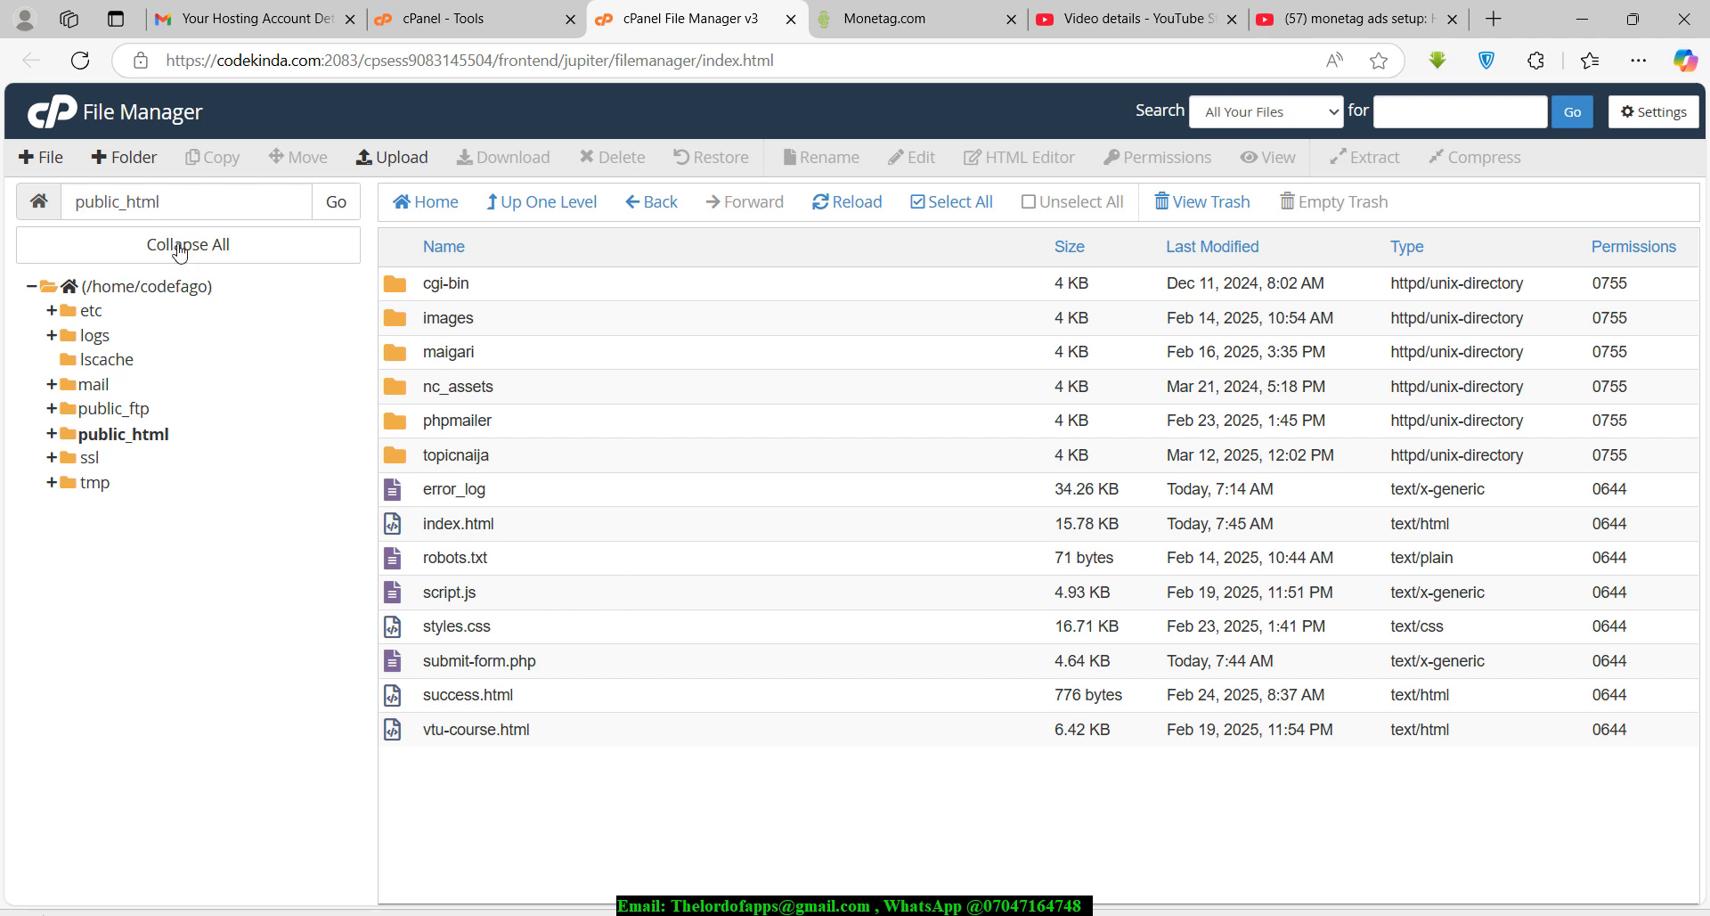
left_click_drag(179, 201, 64, 204)
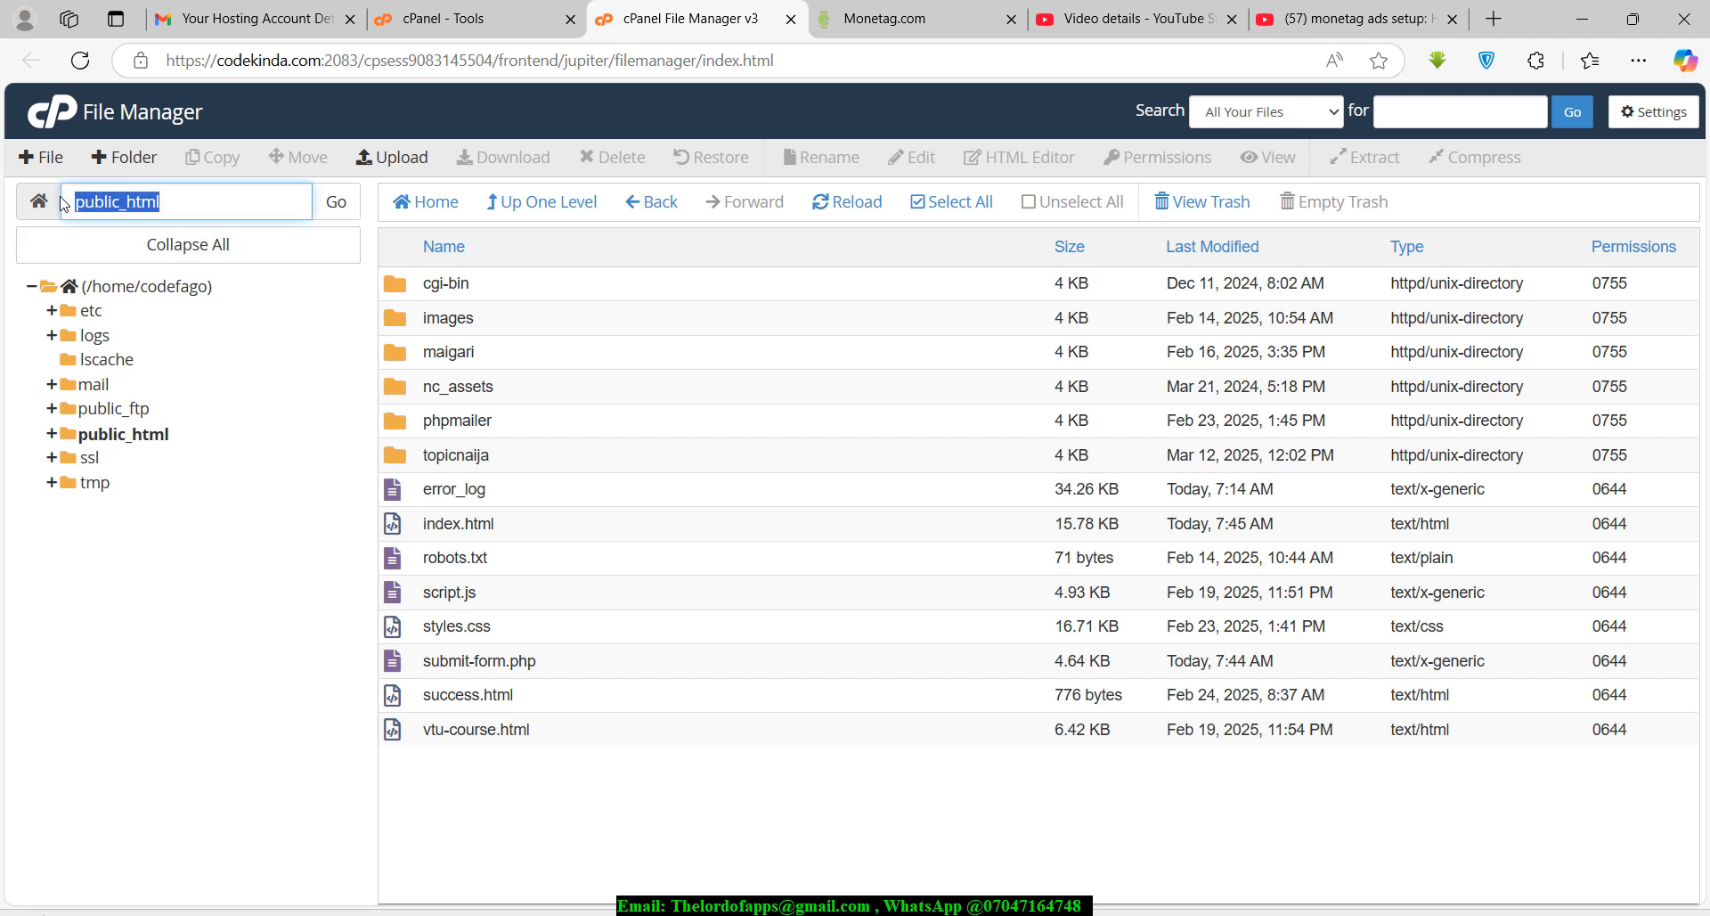
left_click(564, 784)
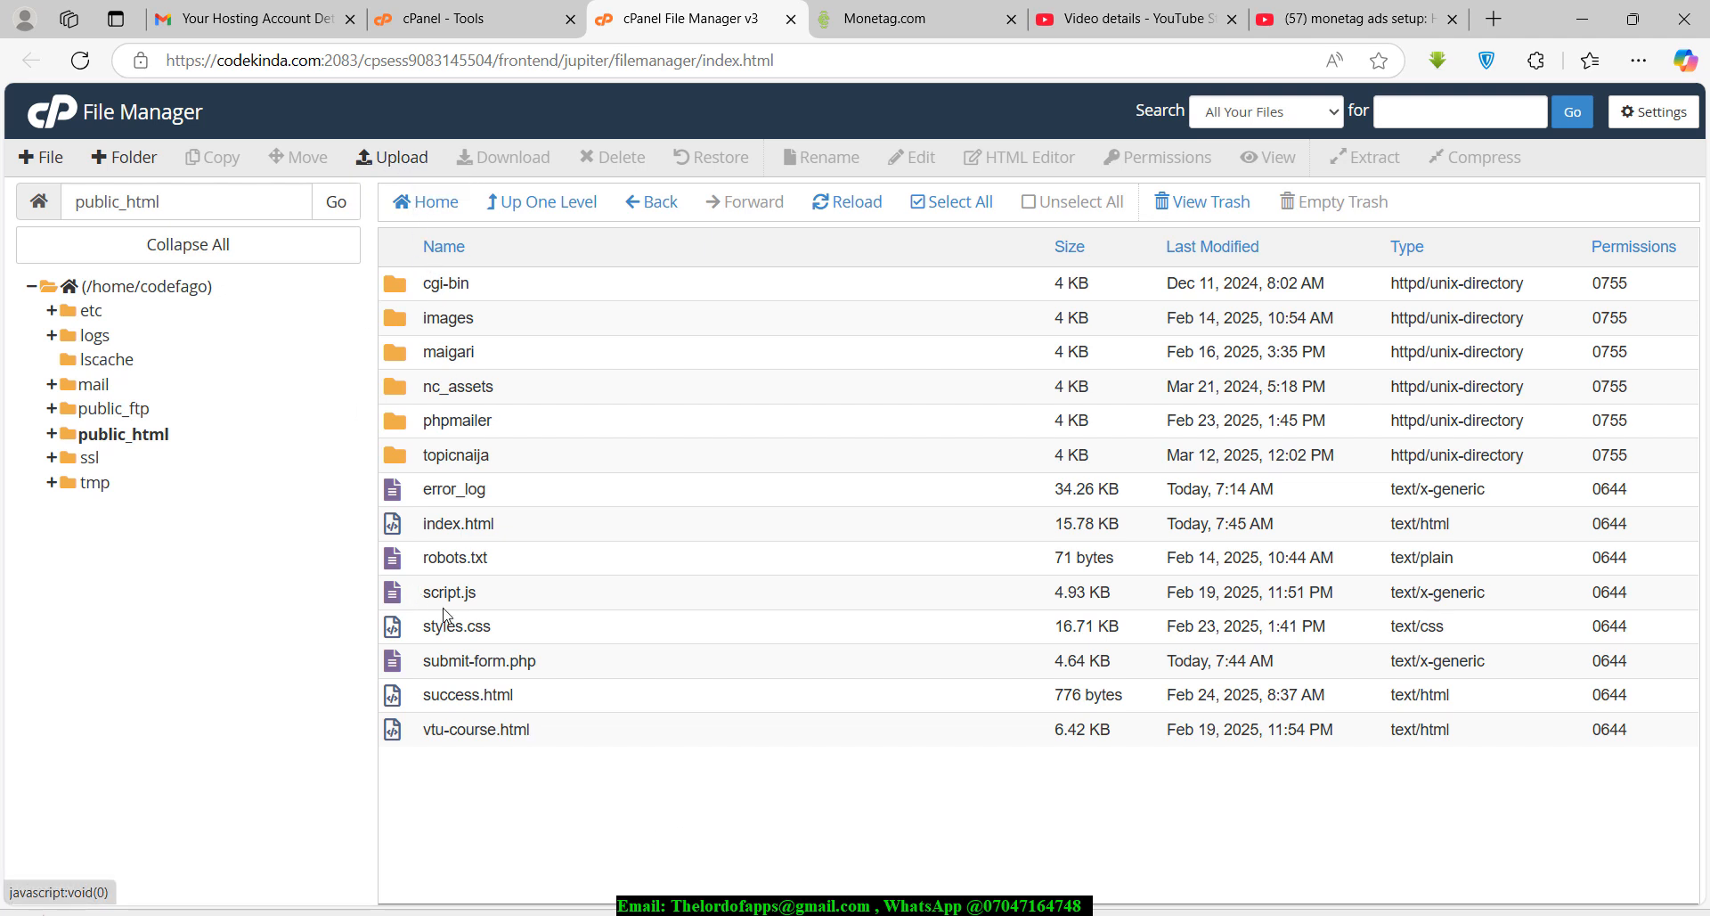
left_click(462, 532)
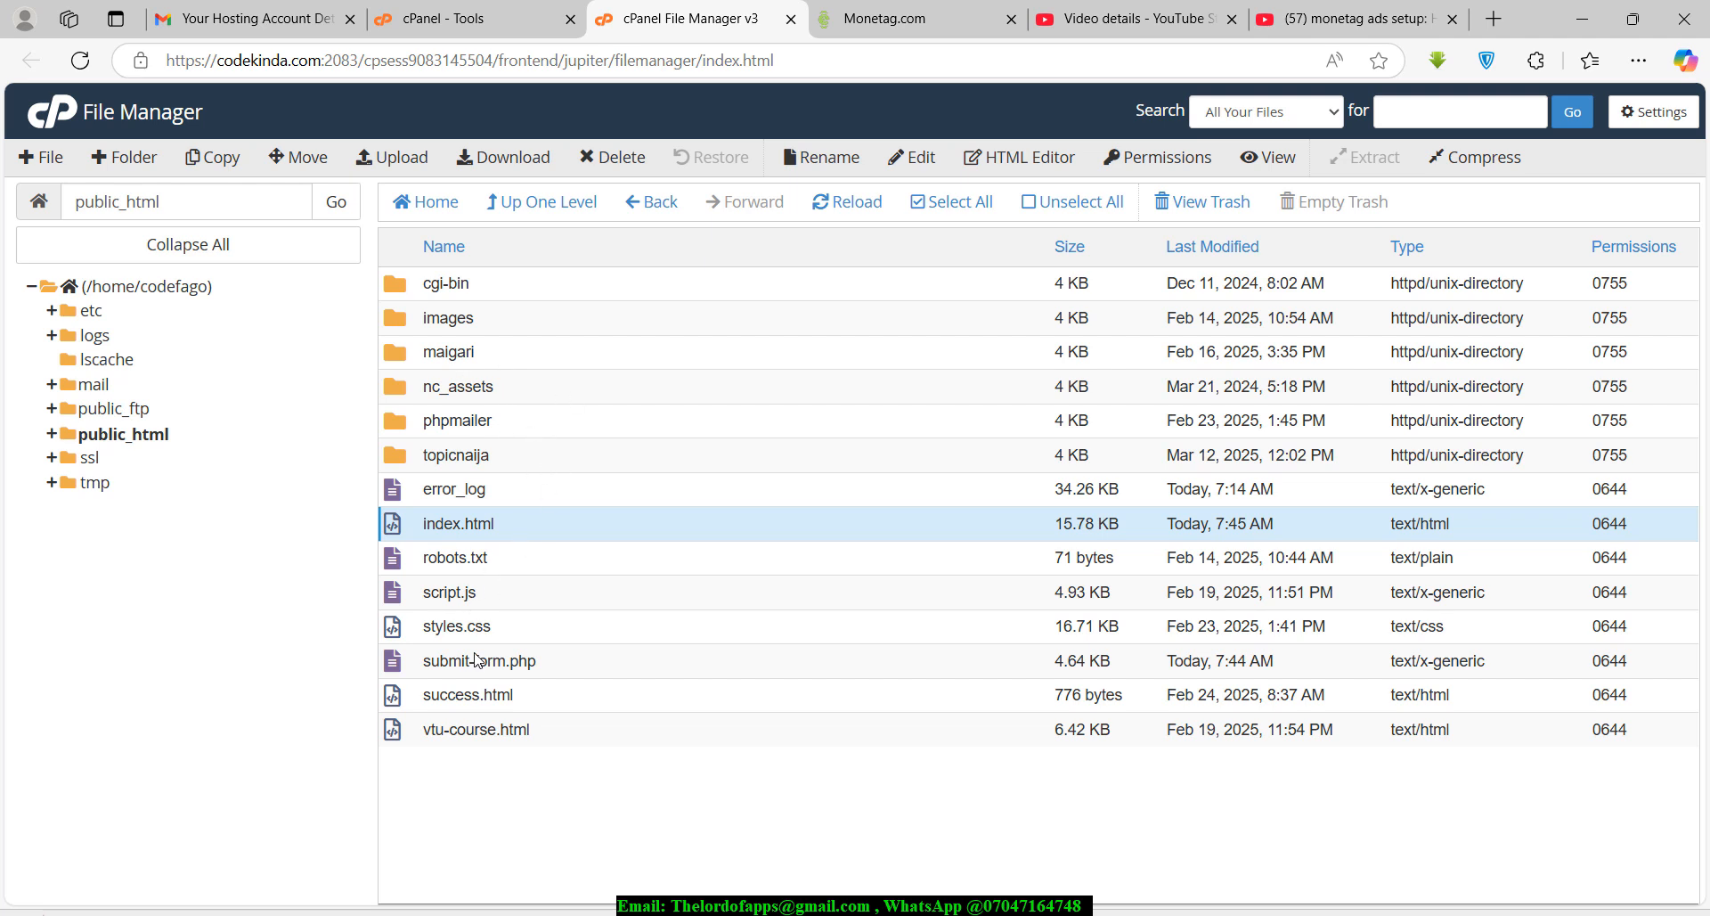
Upload sw.js from the Downloads folder to the public_html directory.
left_click(397, 162)
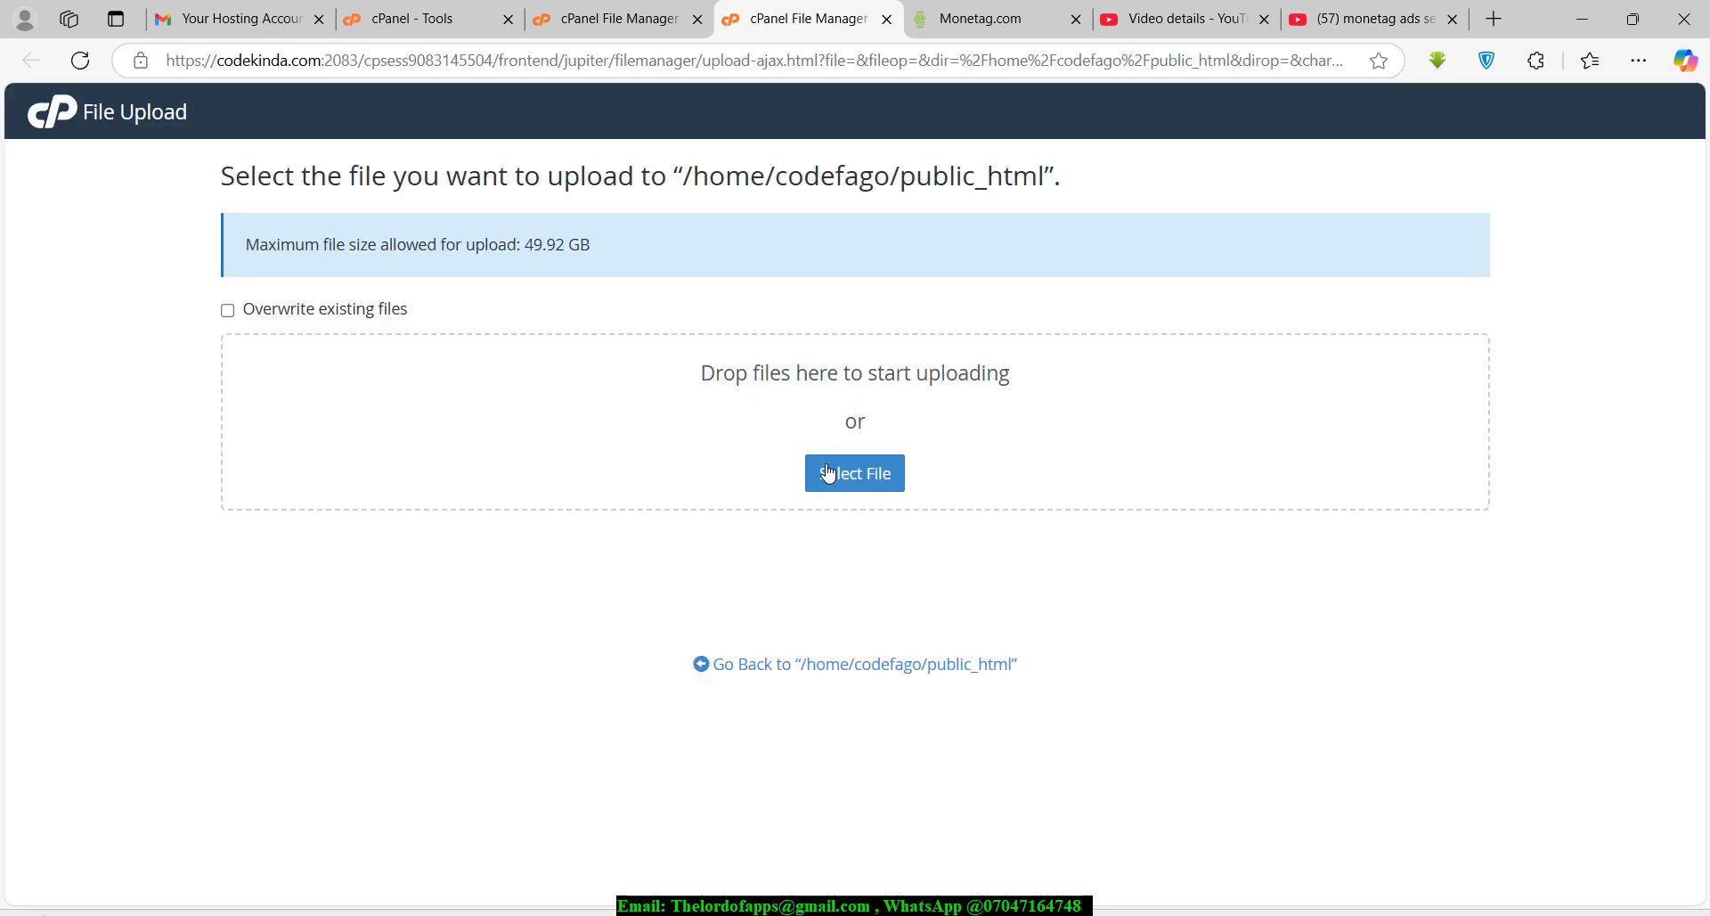
left_click(848, 484)
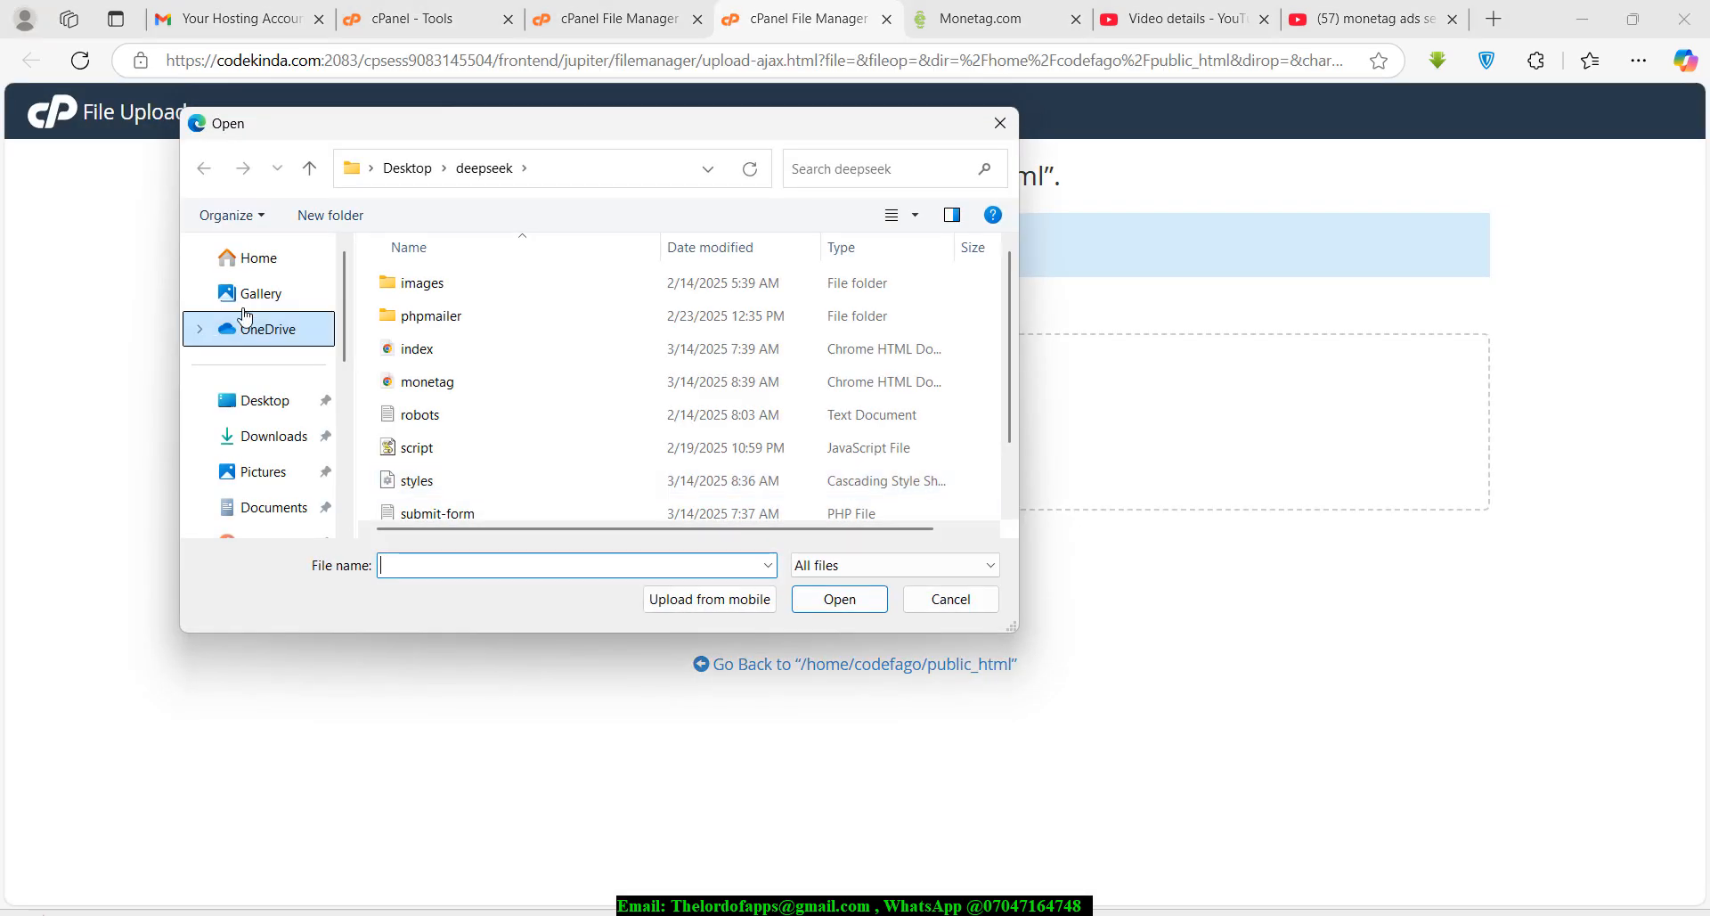
left_click(268, 437)
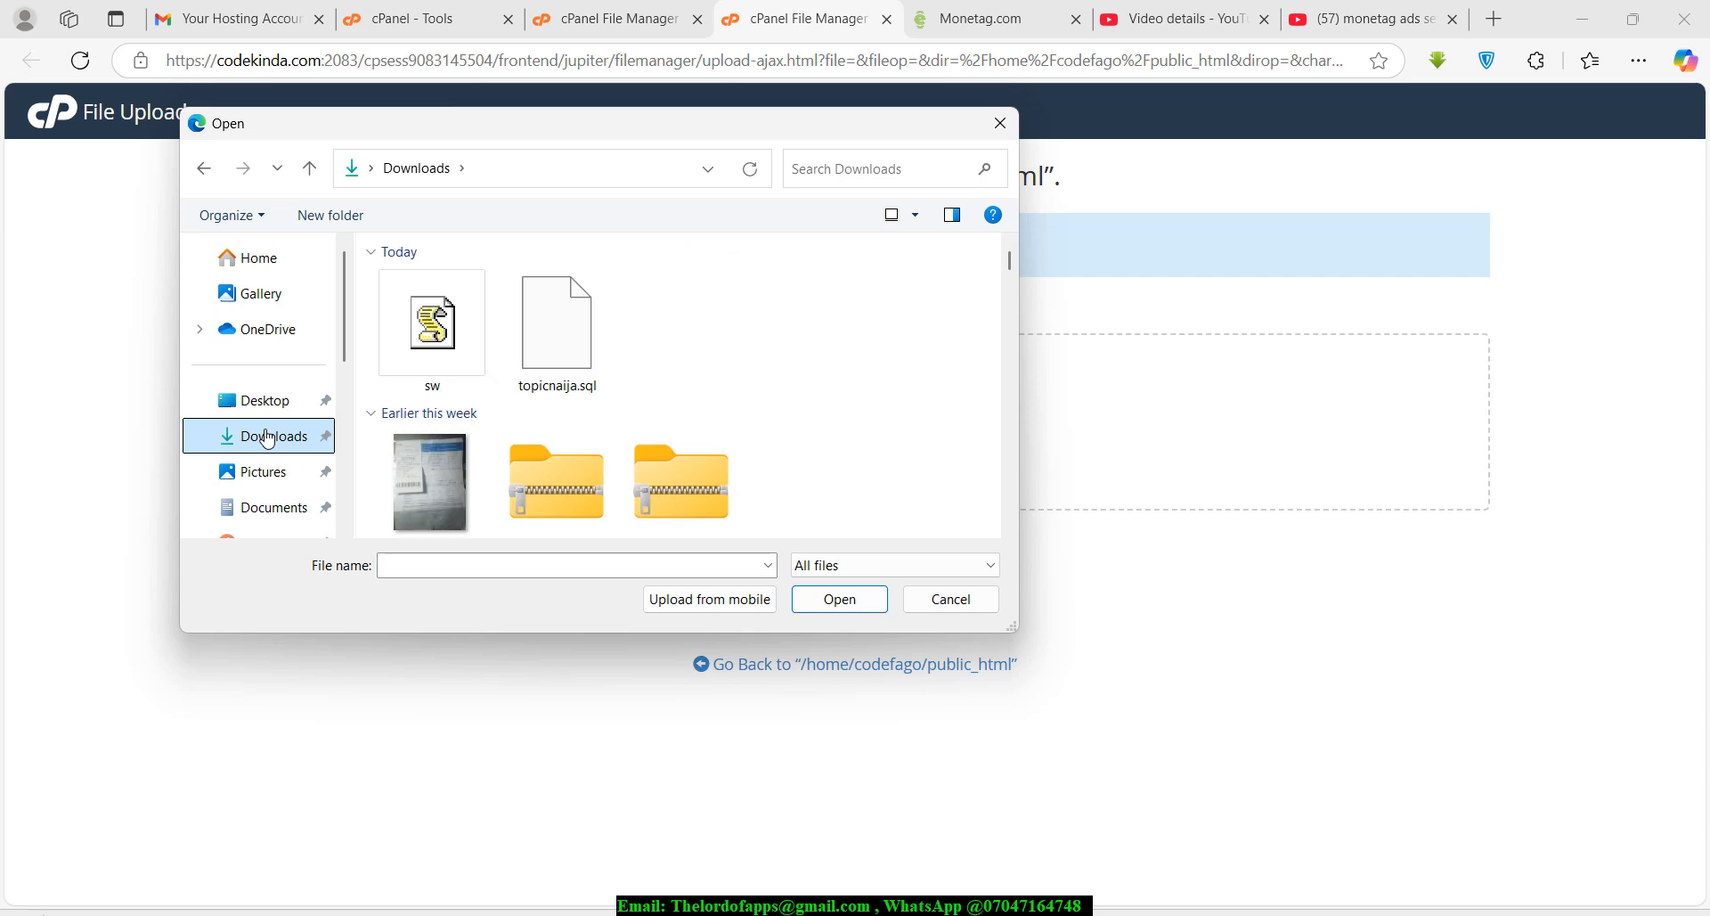
left_click(452, 359)
left_click(842, 601)
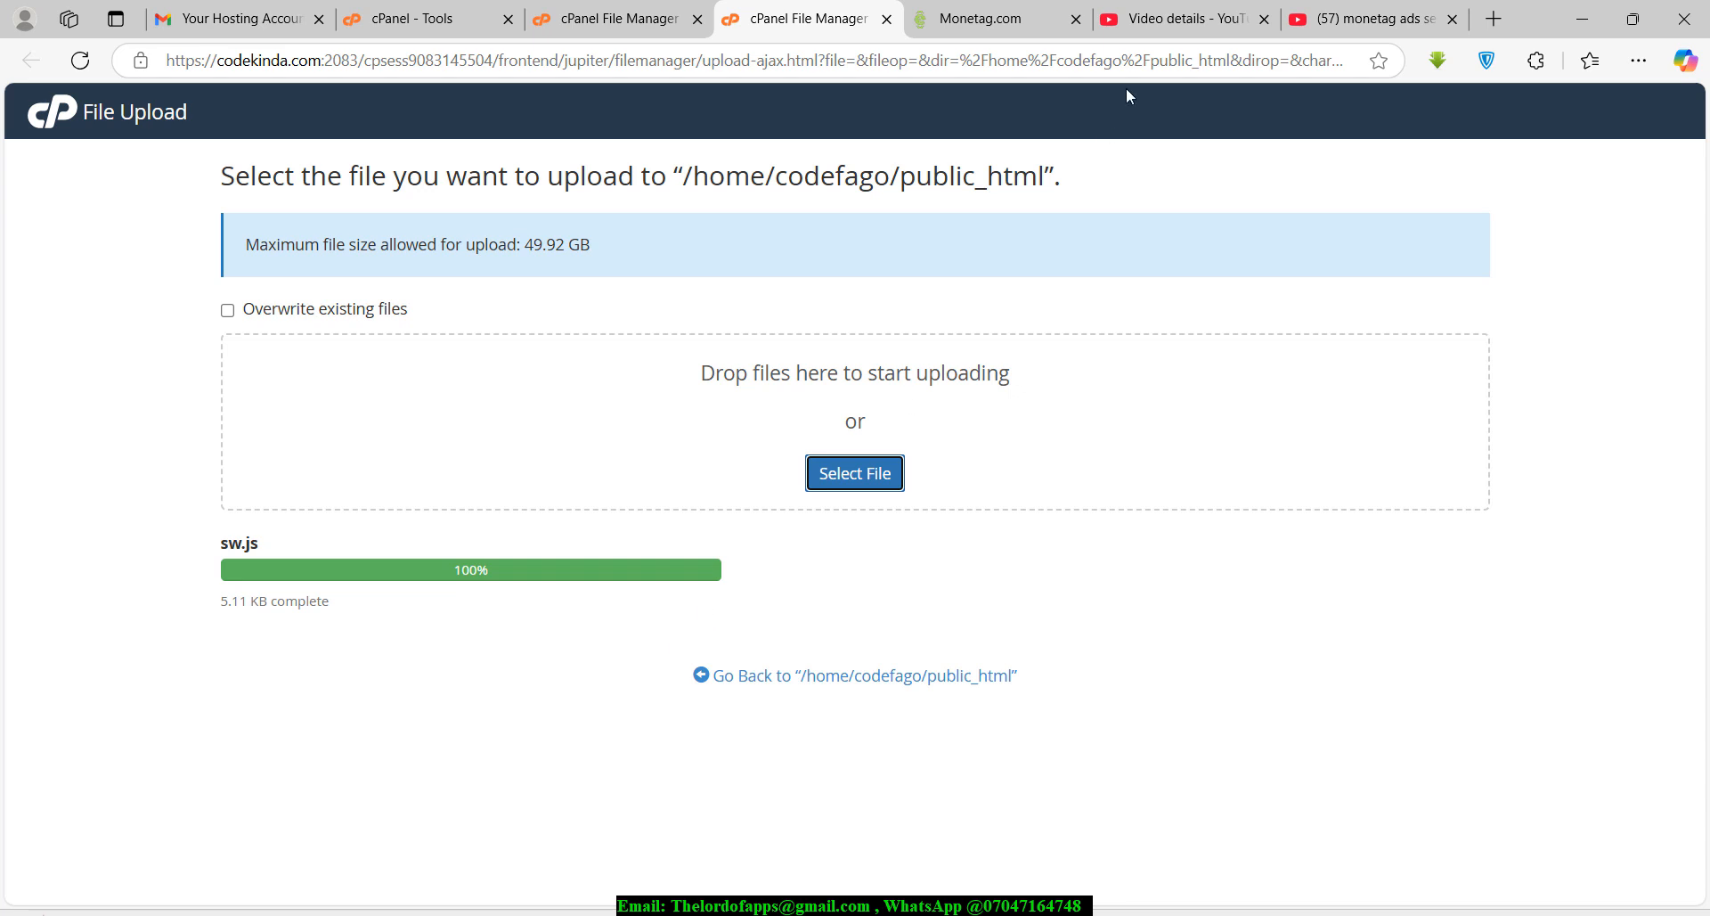
Return to the Monetag page and apply for verification of codekinda.com.
left_click(988, 9)
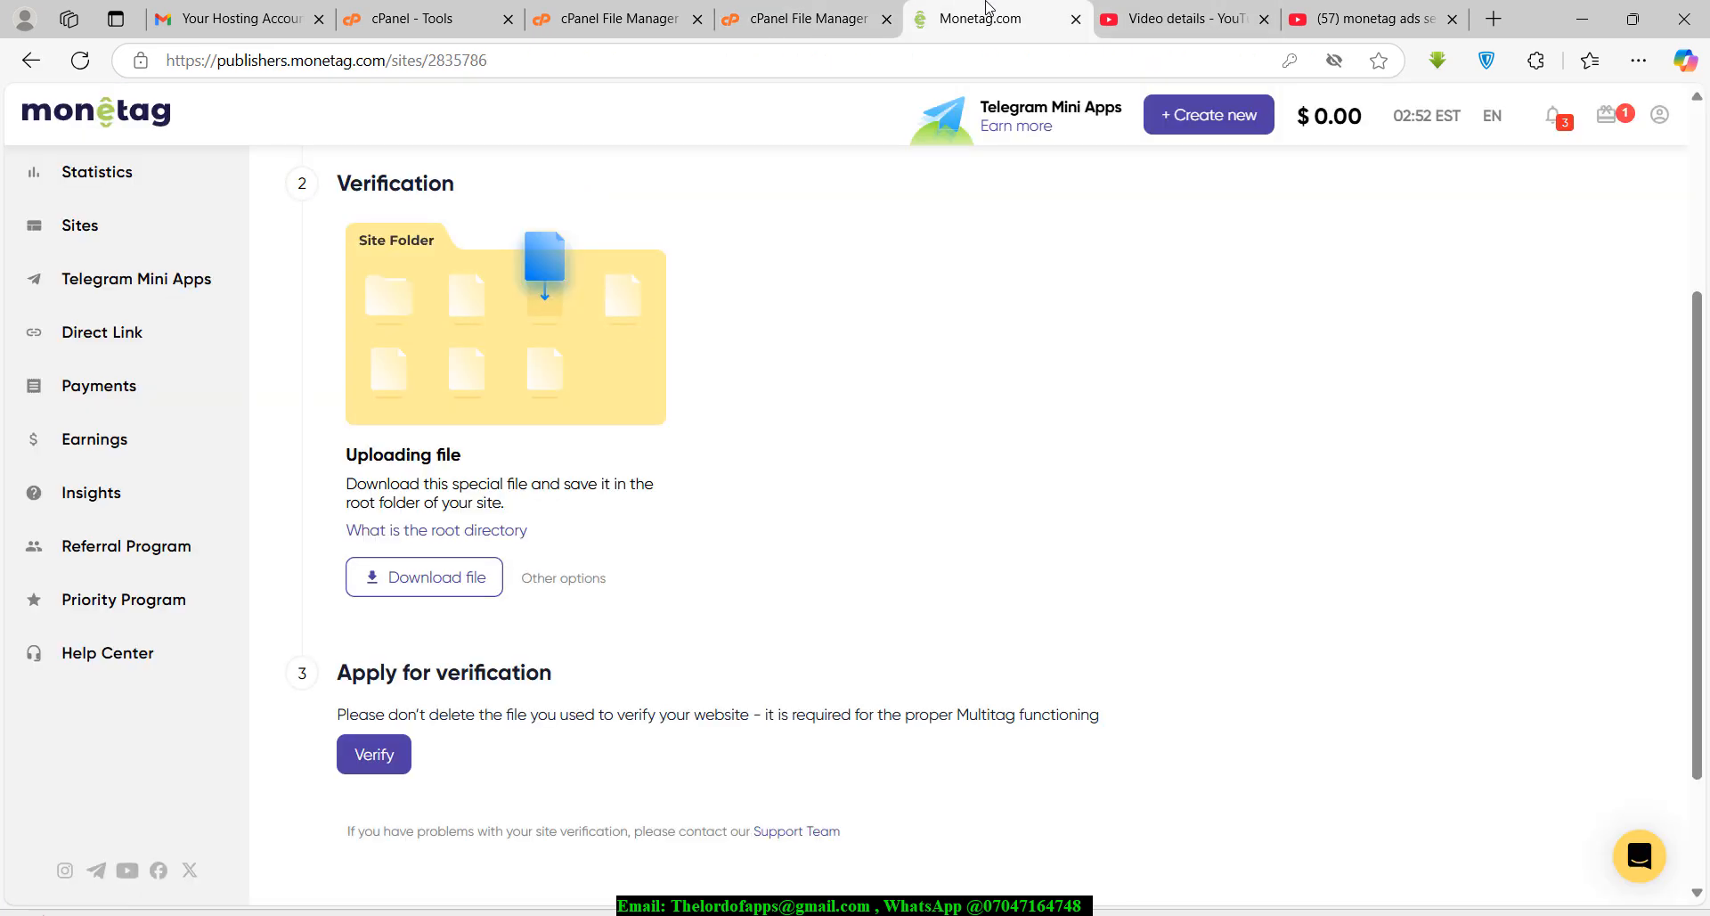
scroll(1061, 511, "down", 2)
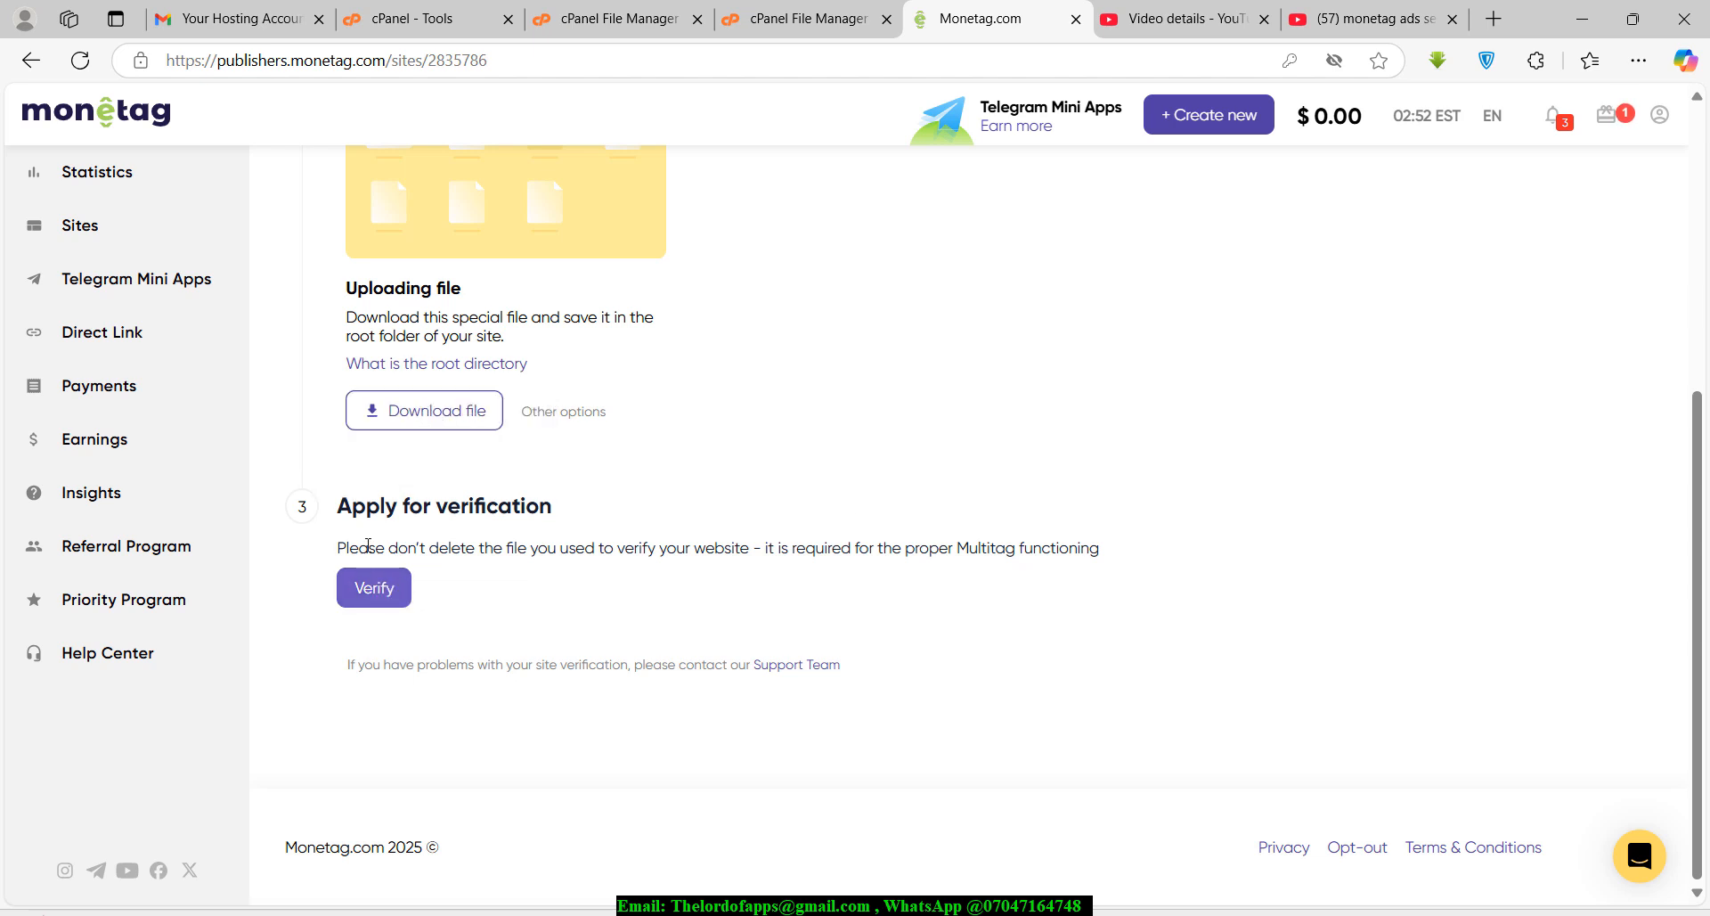
left_click(352, 600)
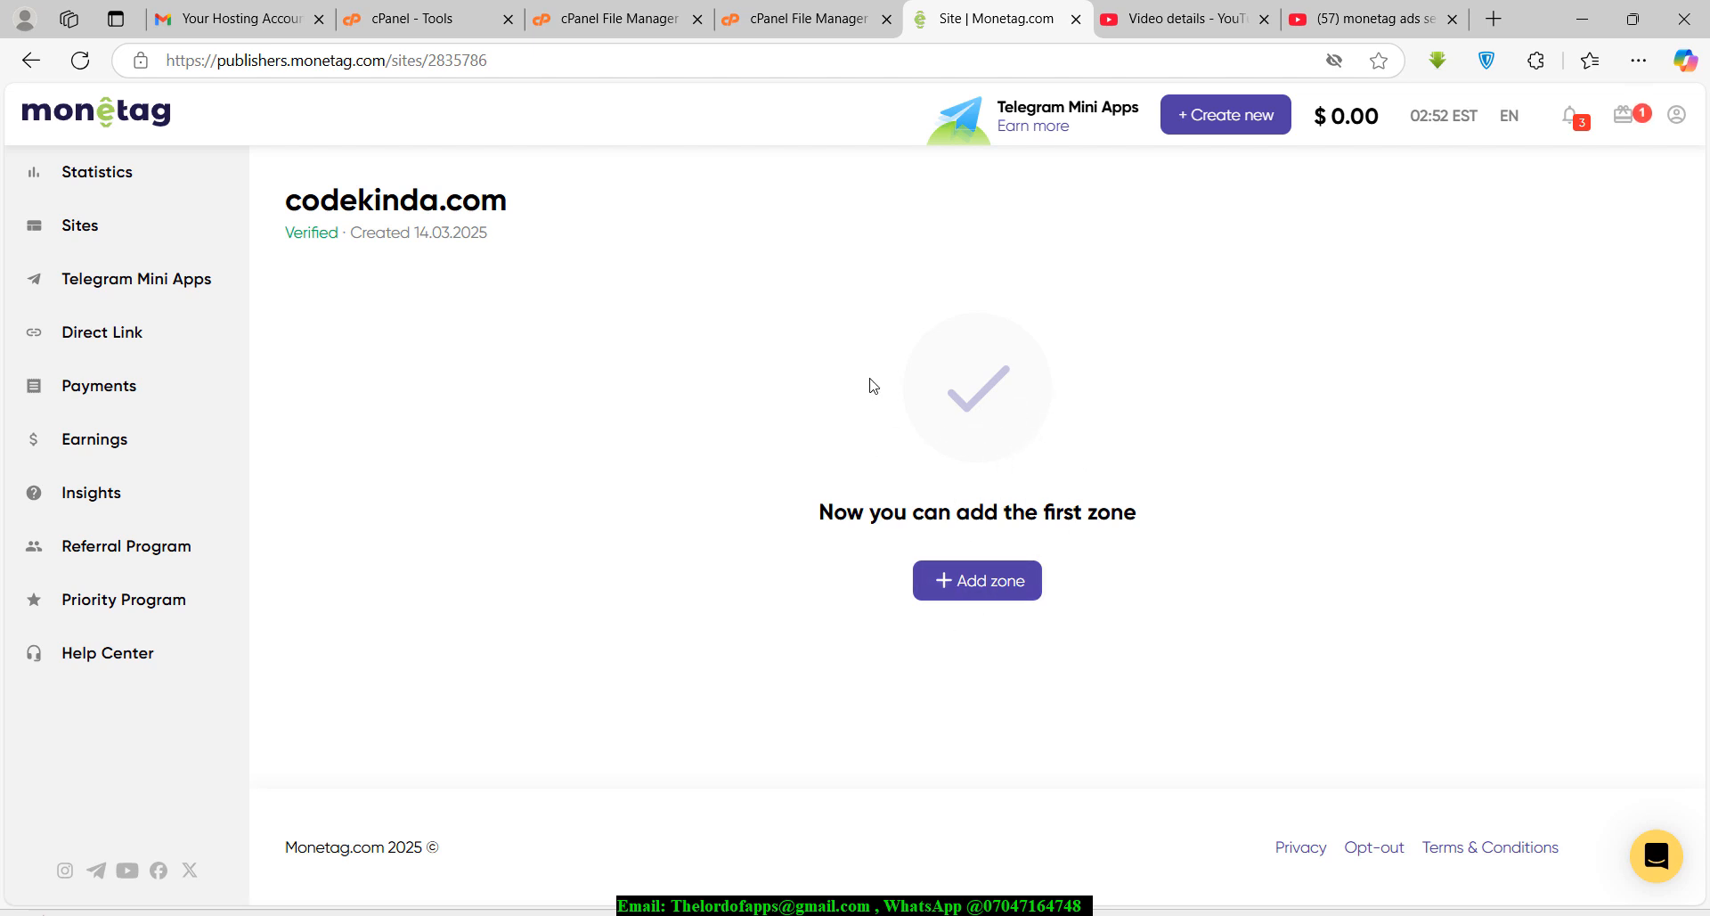
From the sites list, start adding a zone to codekinda.com and look over the available ad formats.
left_click(78, 230)
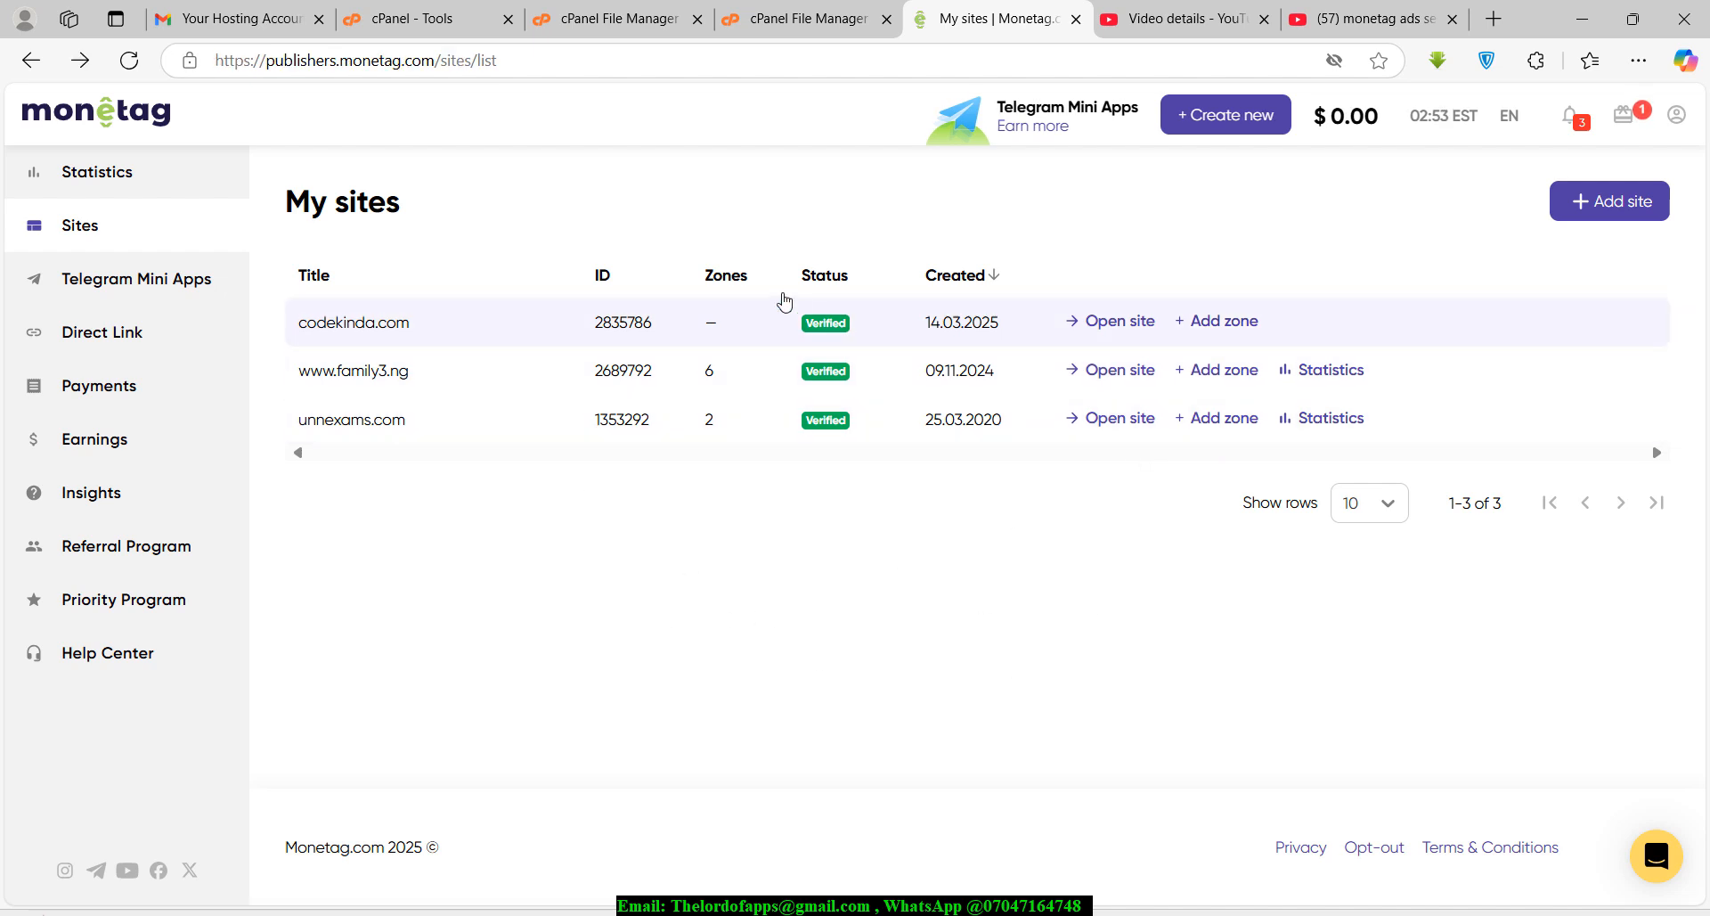
left_click(1217, 326)
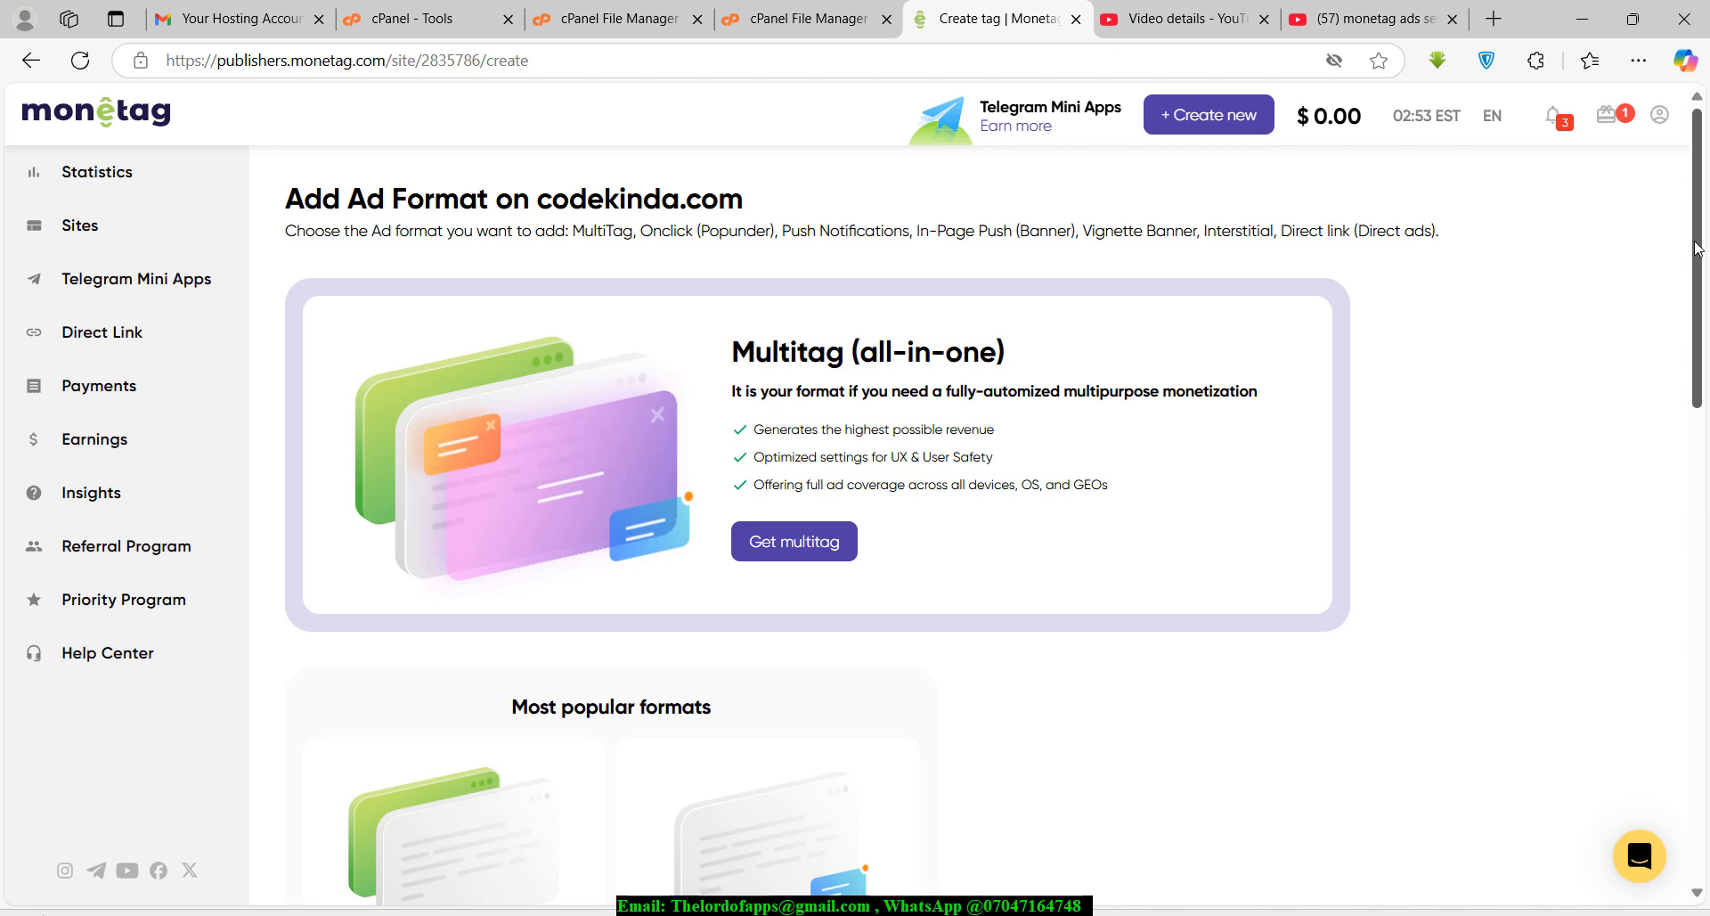
scroll(1696, 249, "down", 5)
scroll(1696, 249, "up", 5)
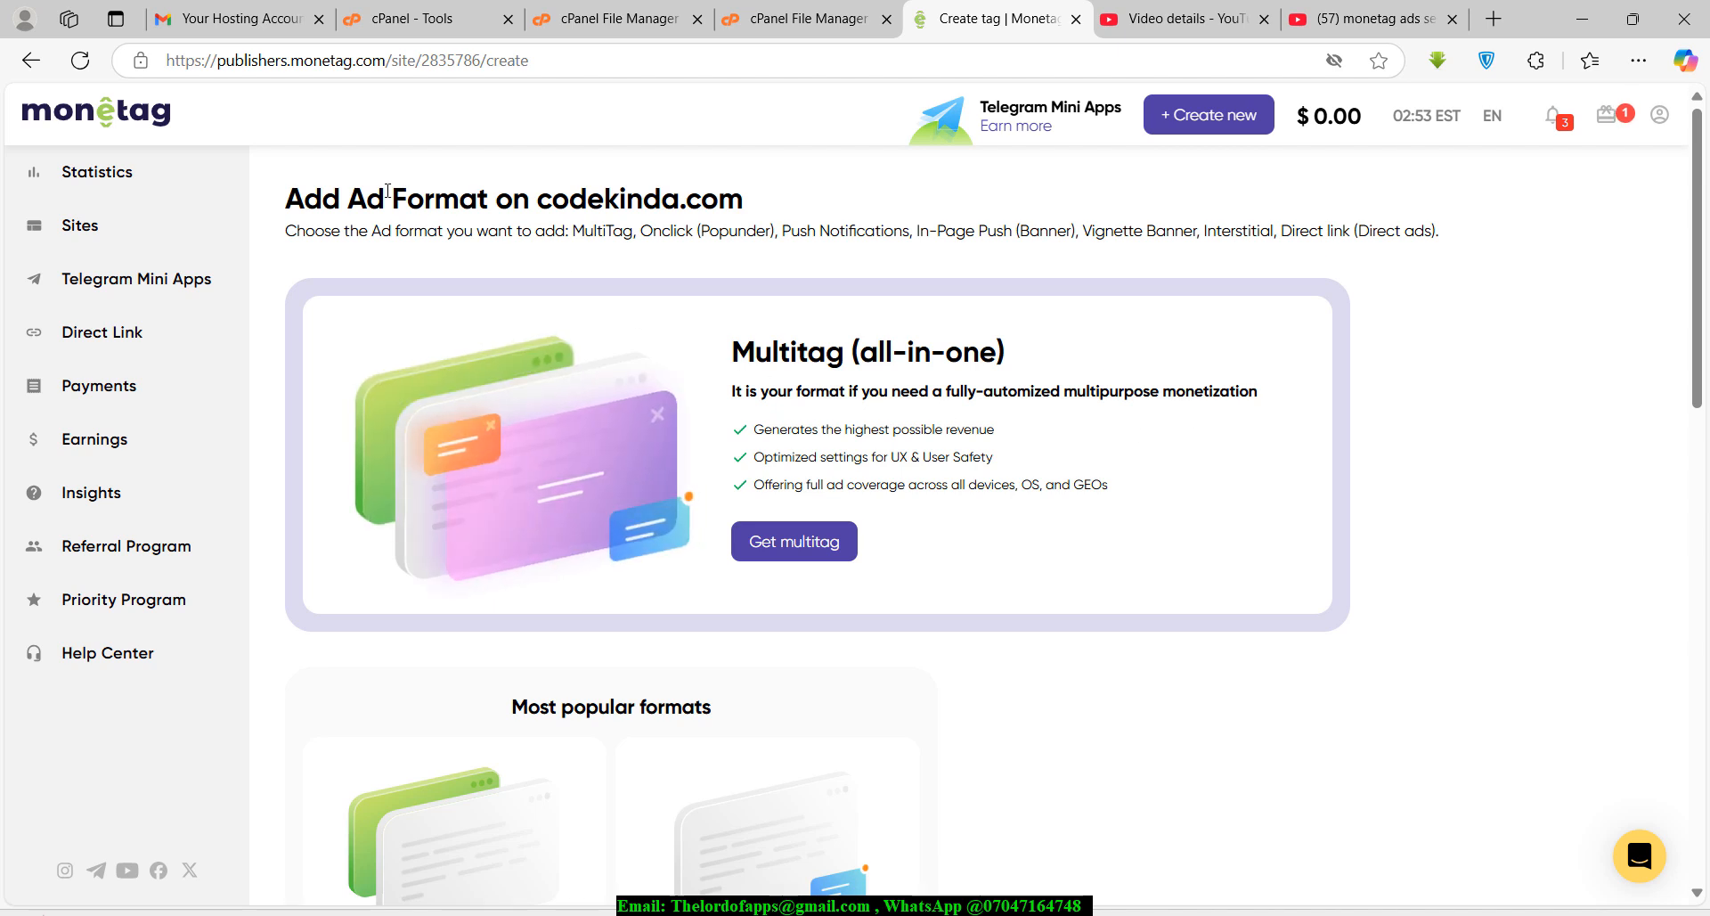
Examine the introductory list of ad formats offered for codekinda.com, from MultiTag through Interstitial.
left_click_drag(286, 197, 366, 200)
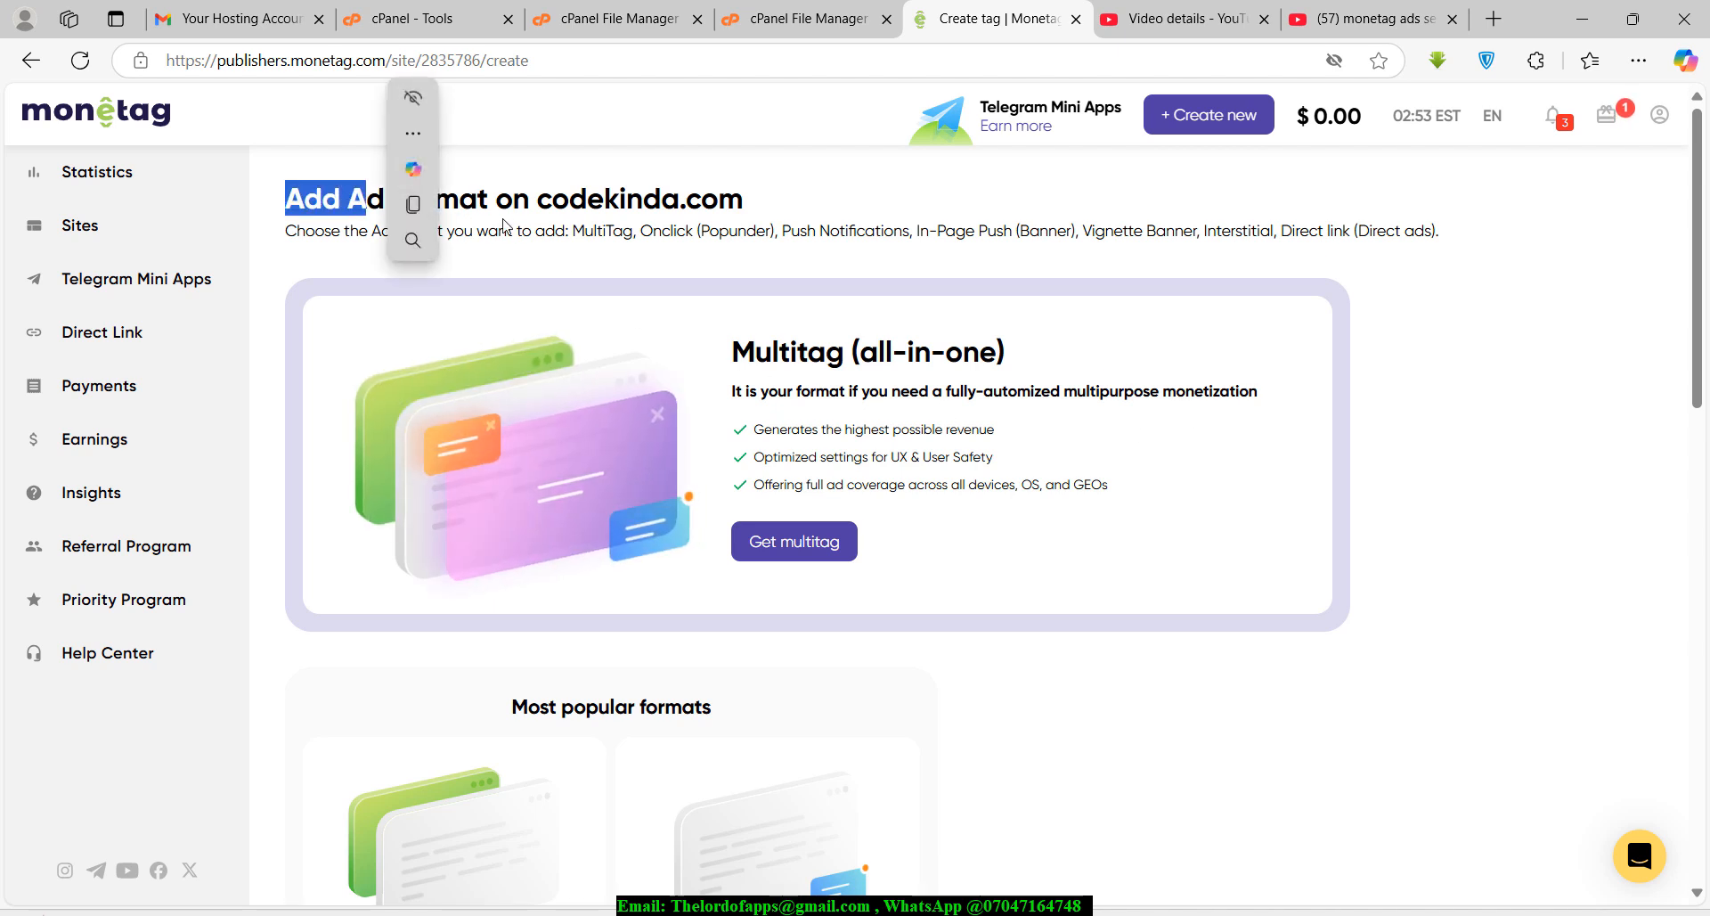
left_click(430, 248)
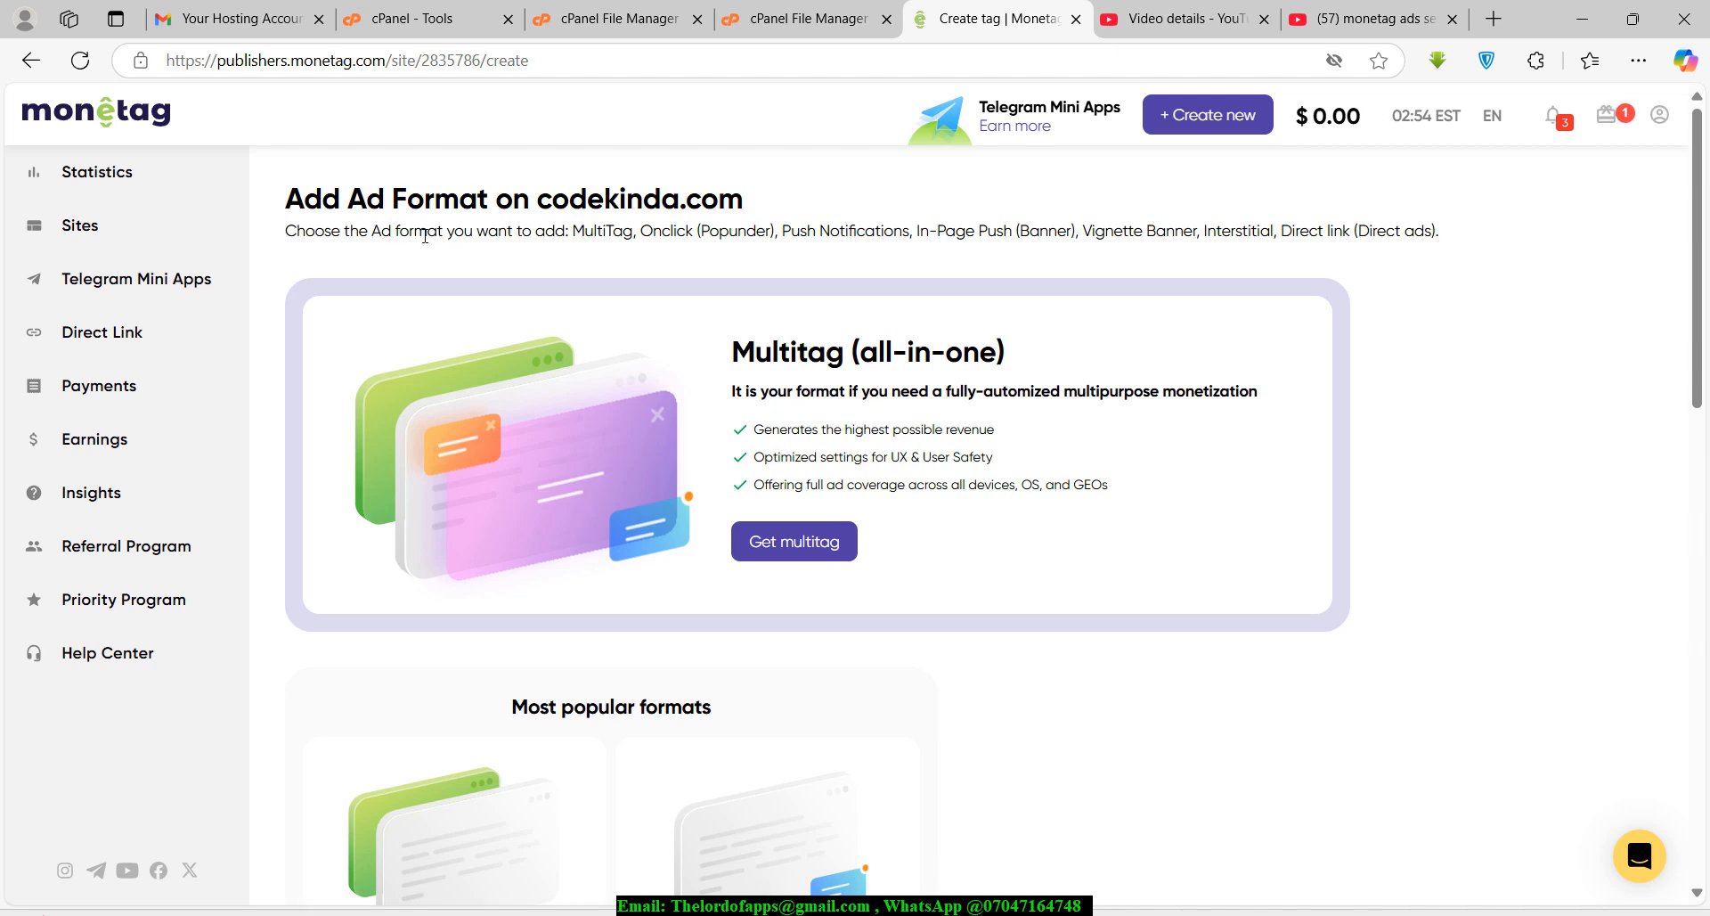
double_click(604, 228)
left_click(767, 293)
left_click_drag(1205, 234, 1277, 234)
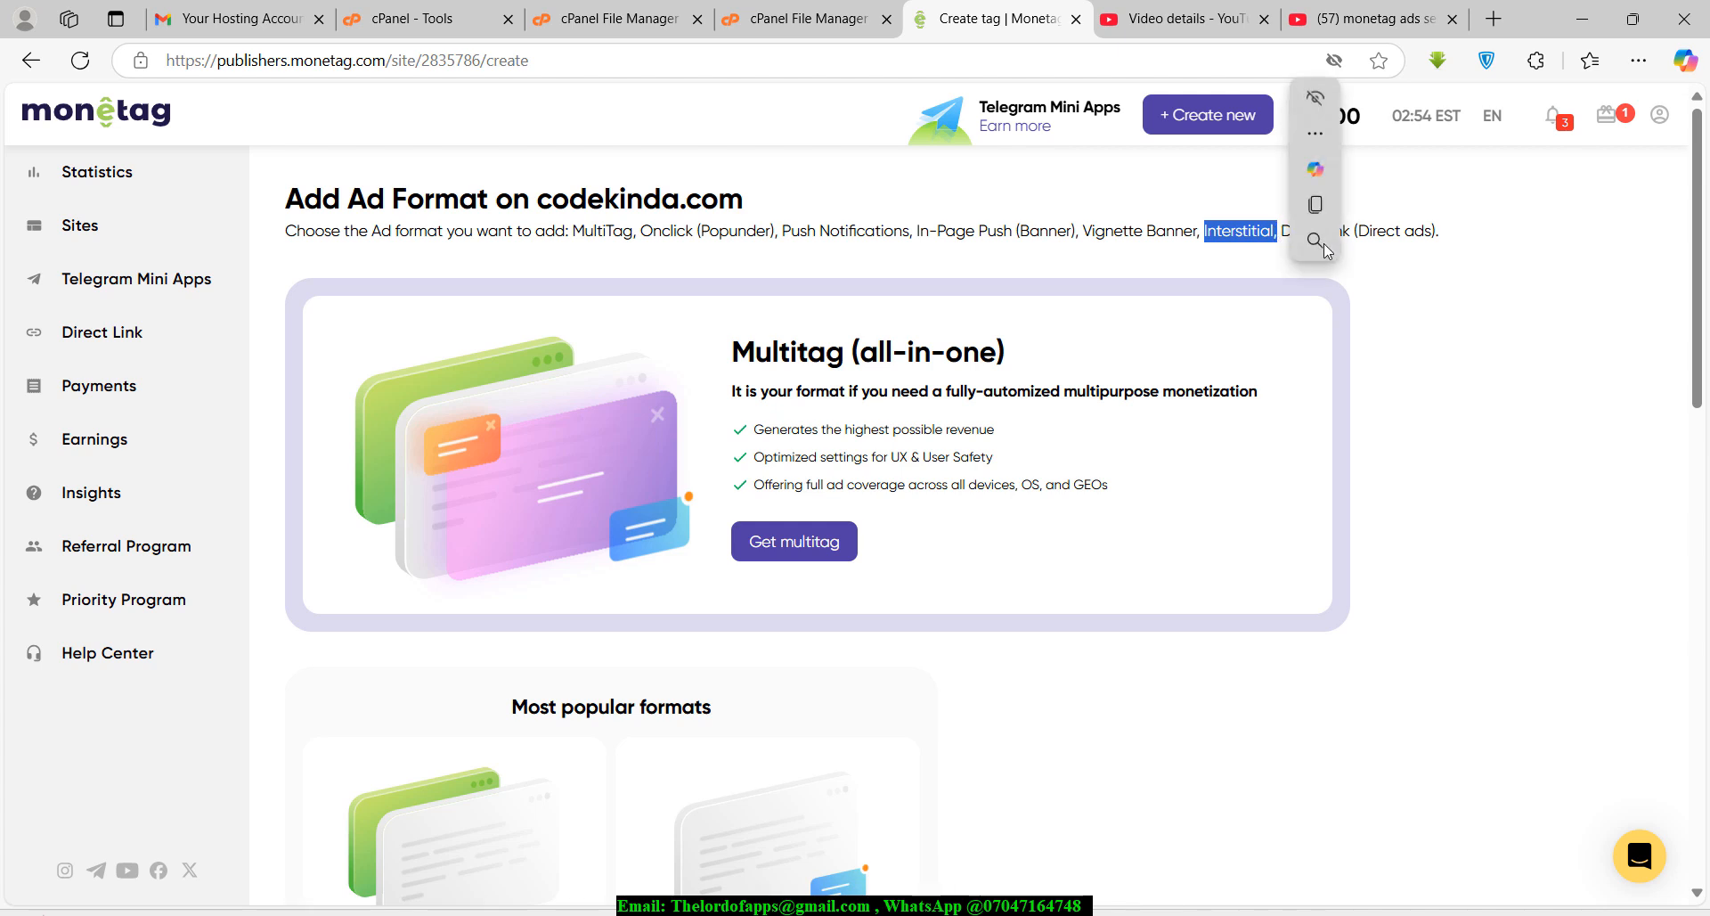
Review the ad format cards offered for codekinda.com and create an Interstitial tag.
left_click(1499, 370)
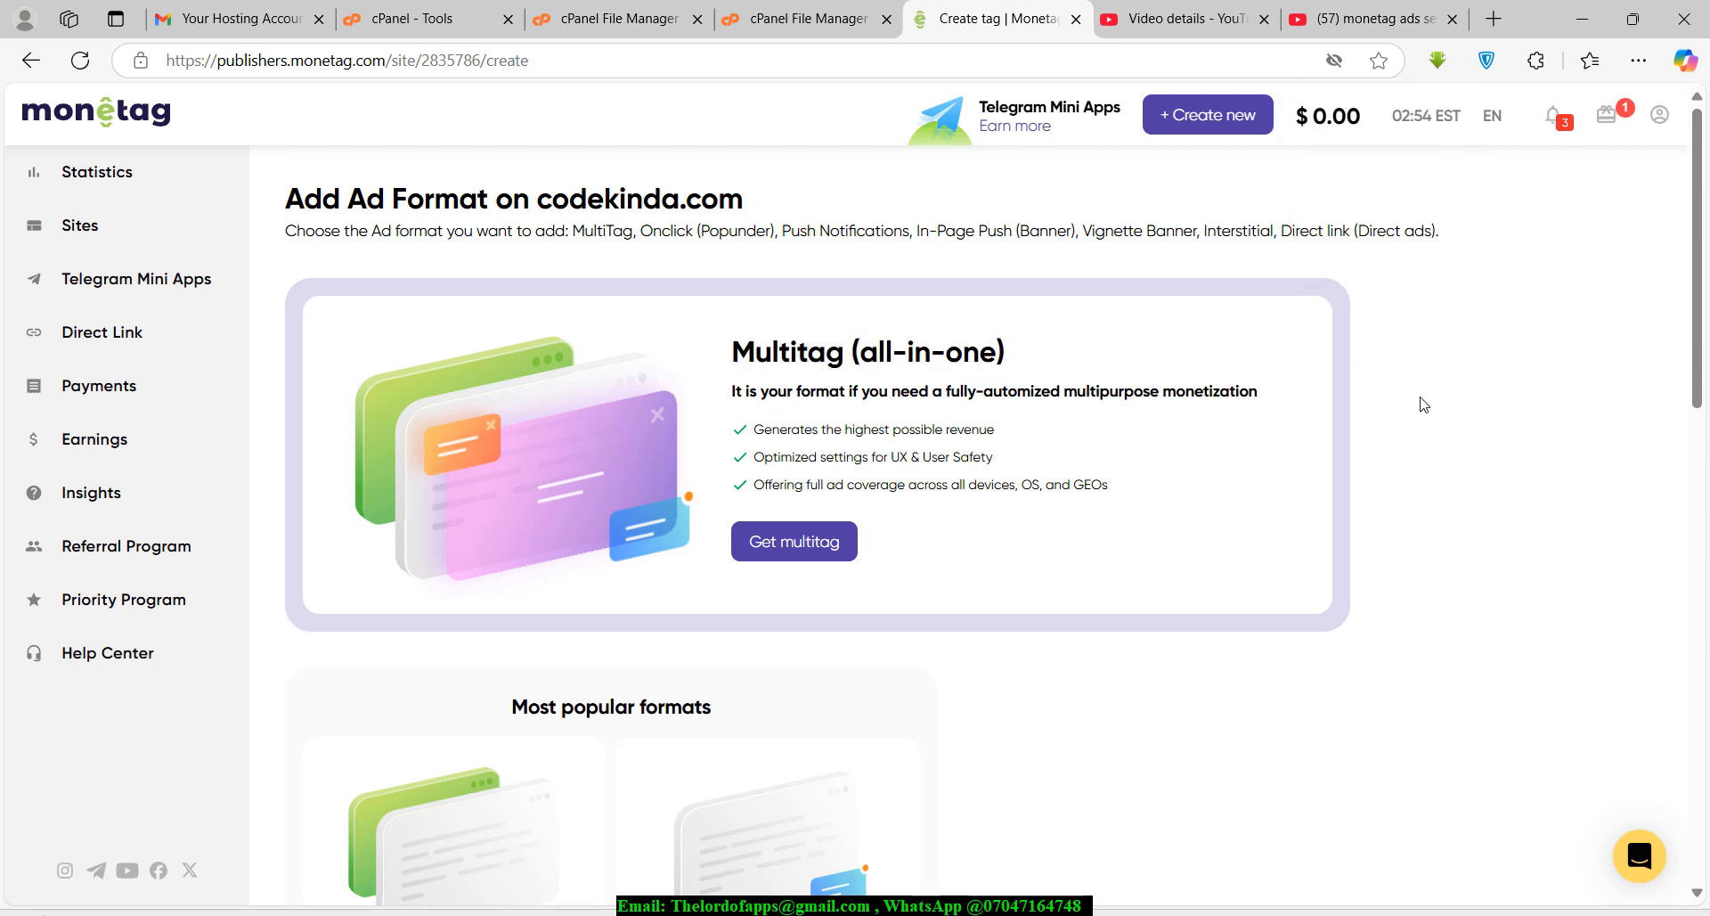
left_click_drag(1700, 280, 1679, 762)
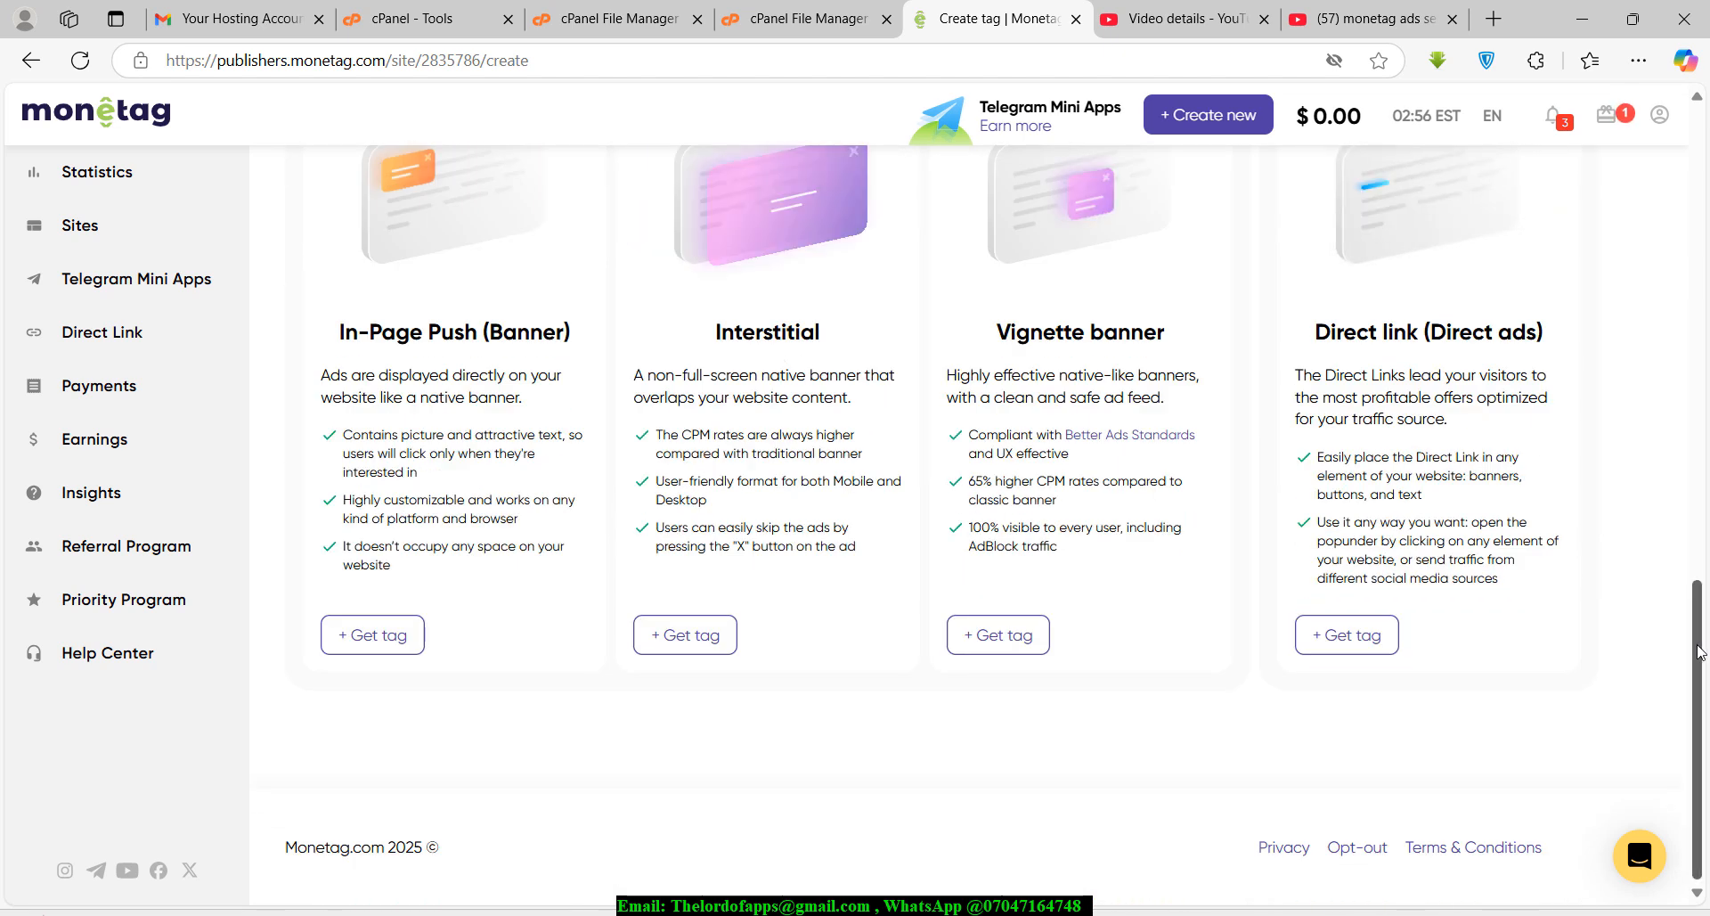
left_click_drag(1699, 657, 1700, 391)
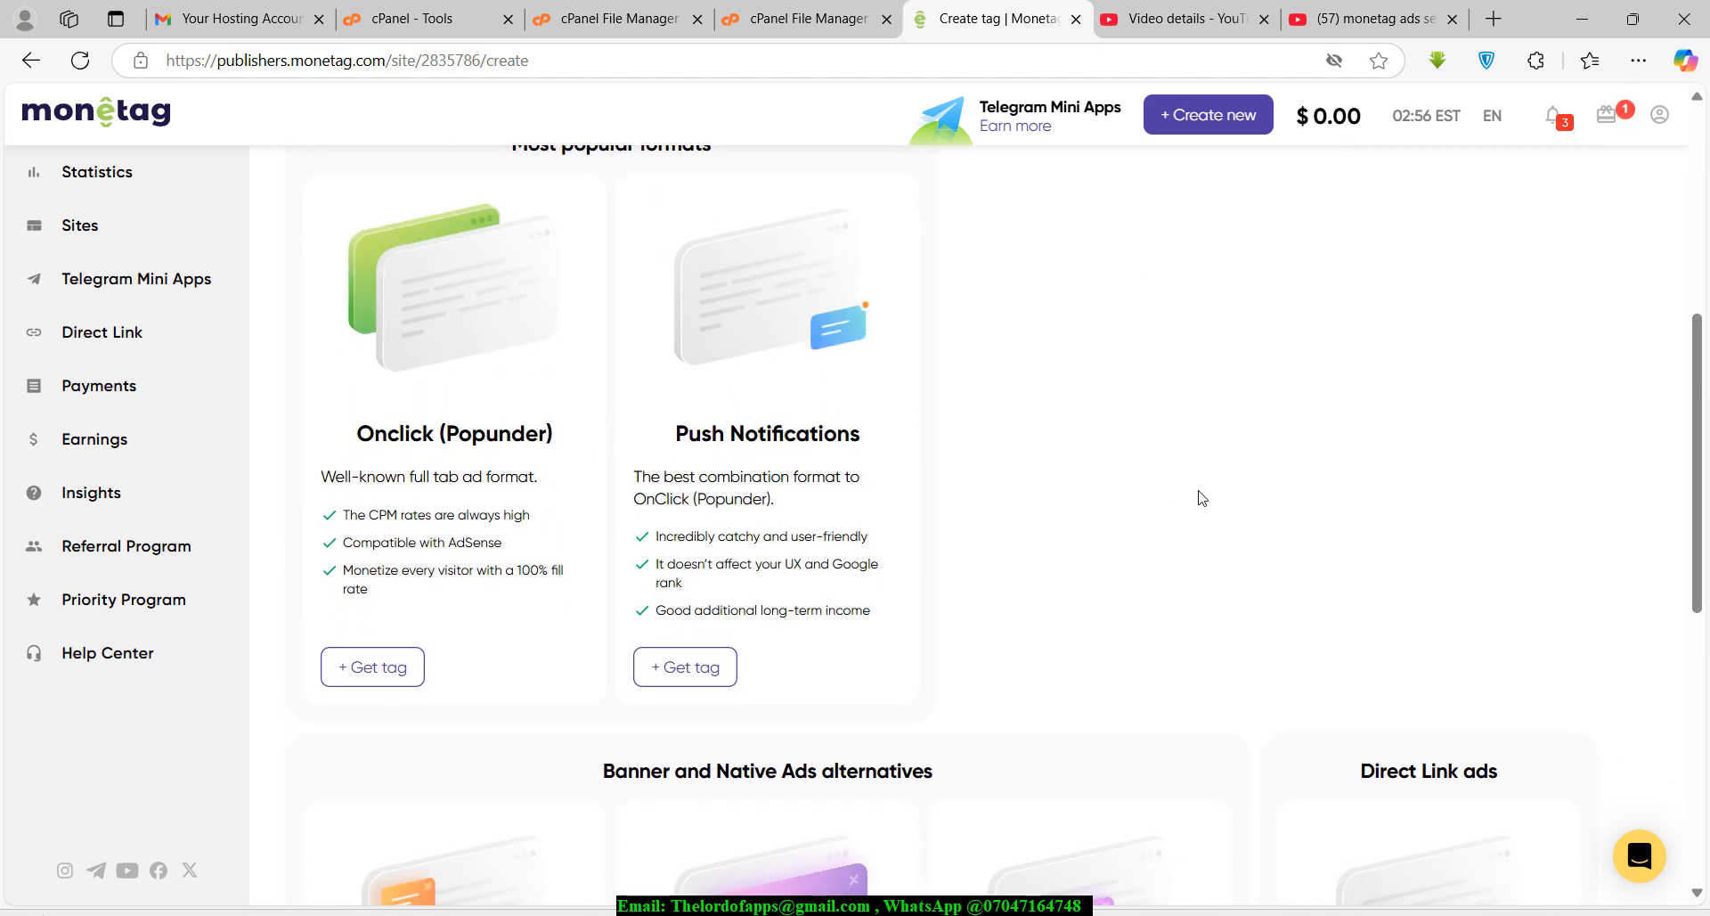
left_click_drag(1698, 389, 1678, 224)
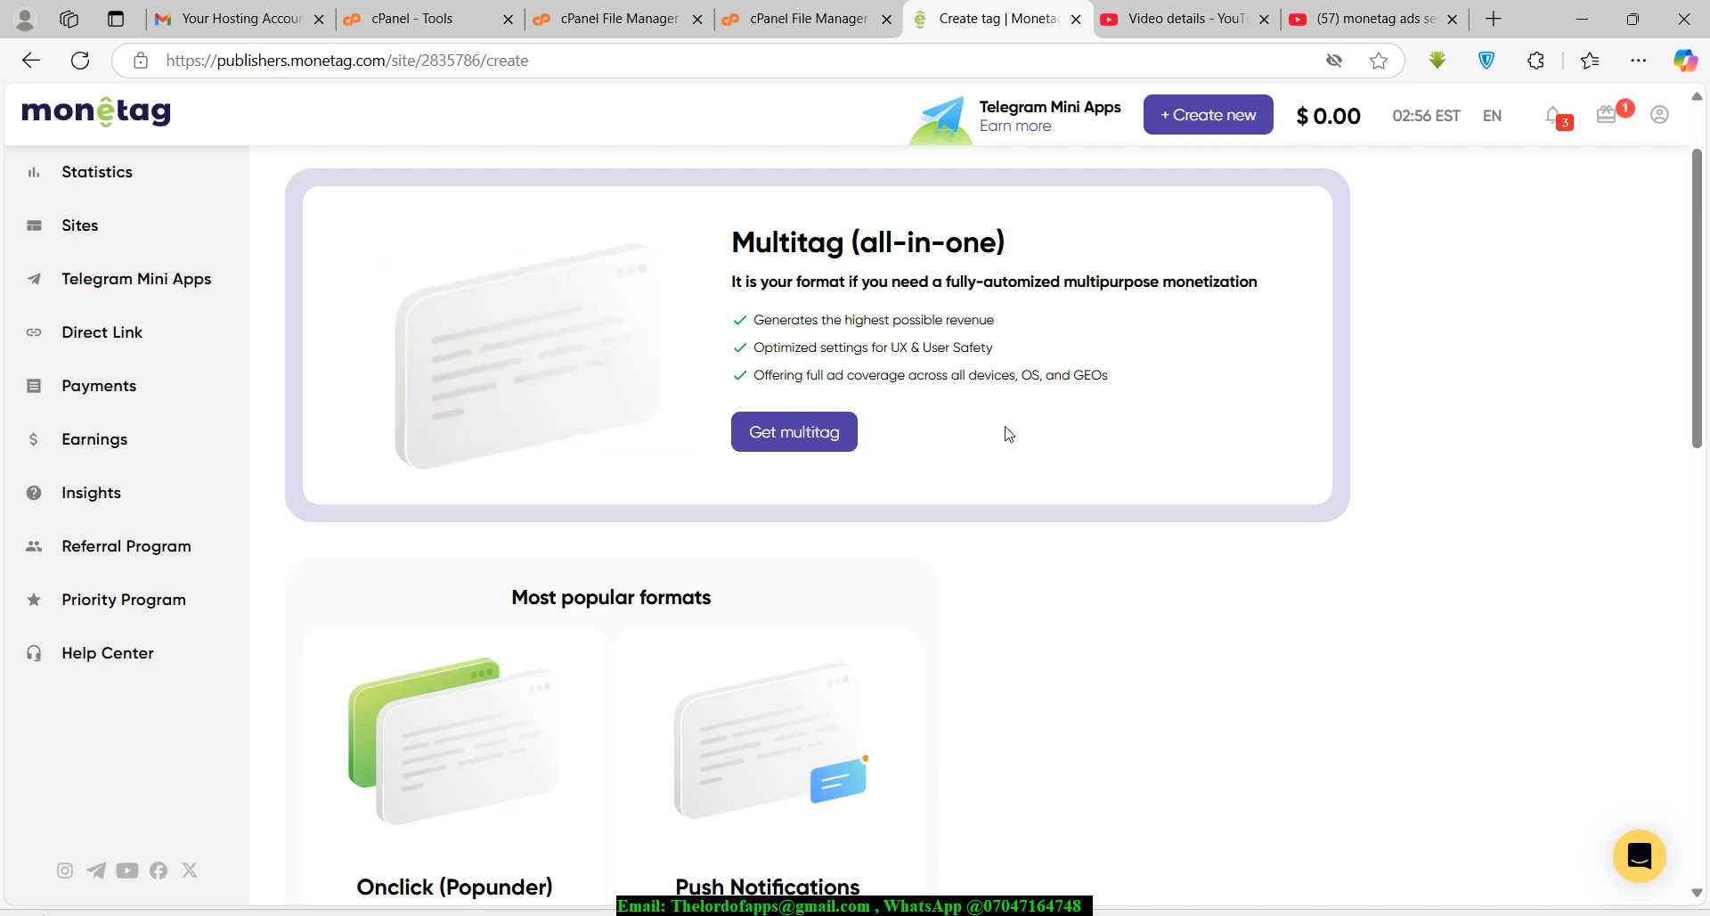
left_click_drag(1701, 409, 1702, 314)
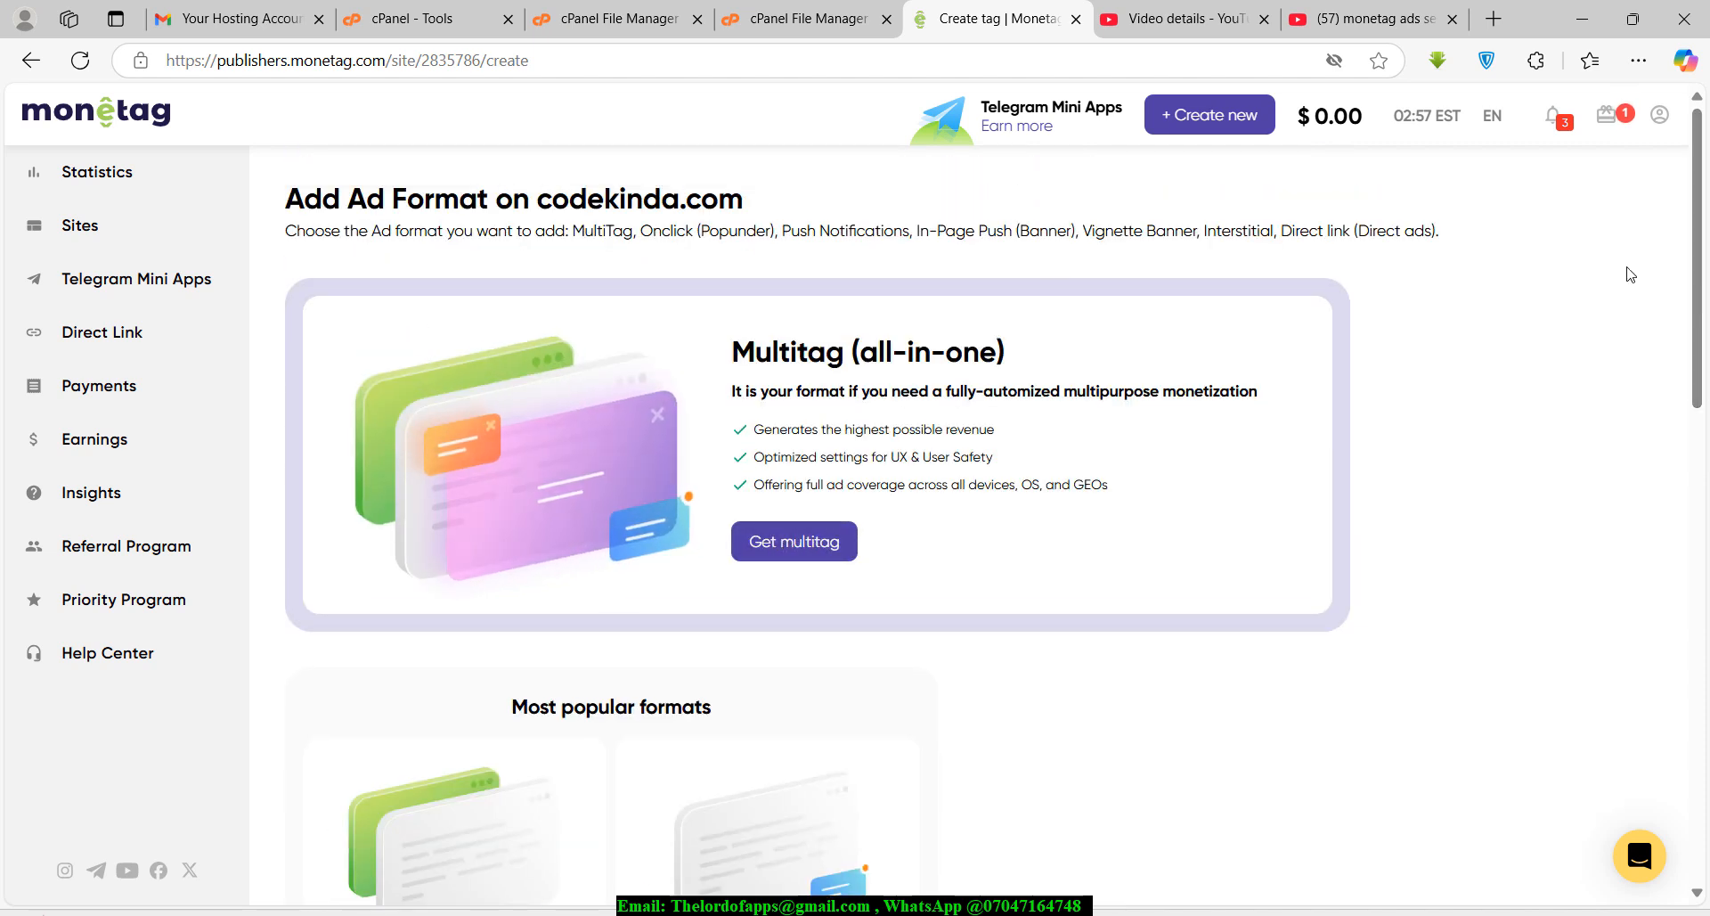
left_click_drag(1688, 236, 1635, 736)
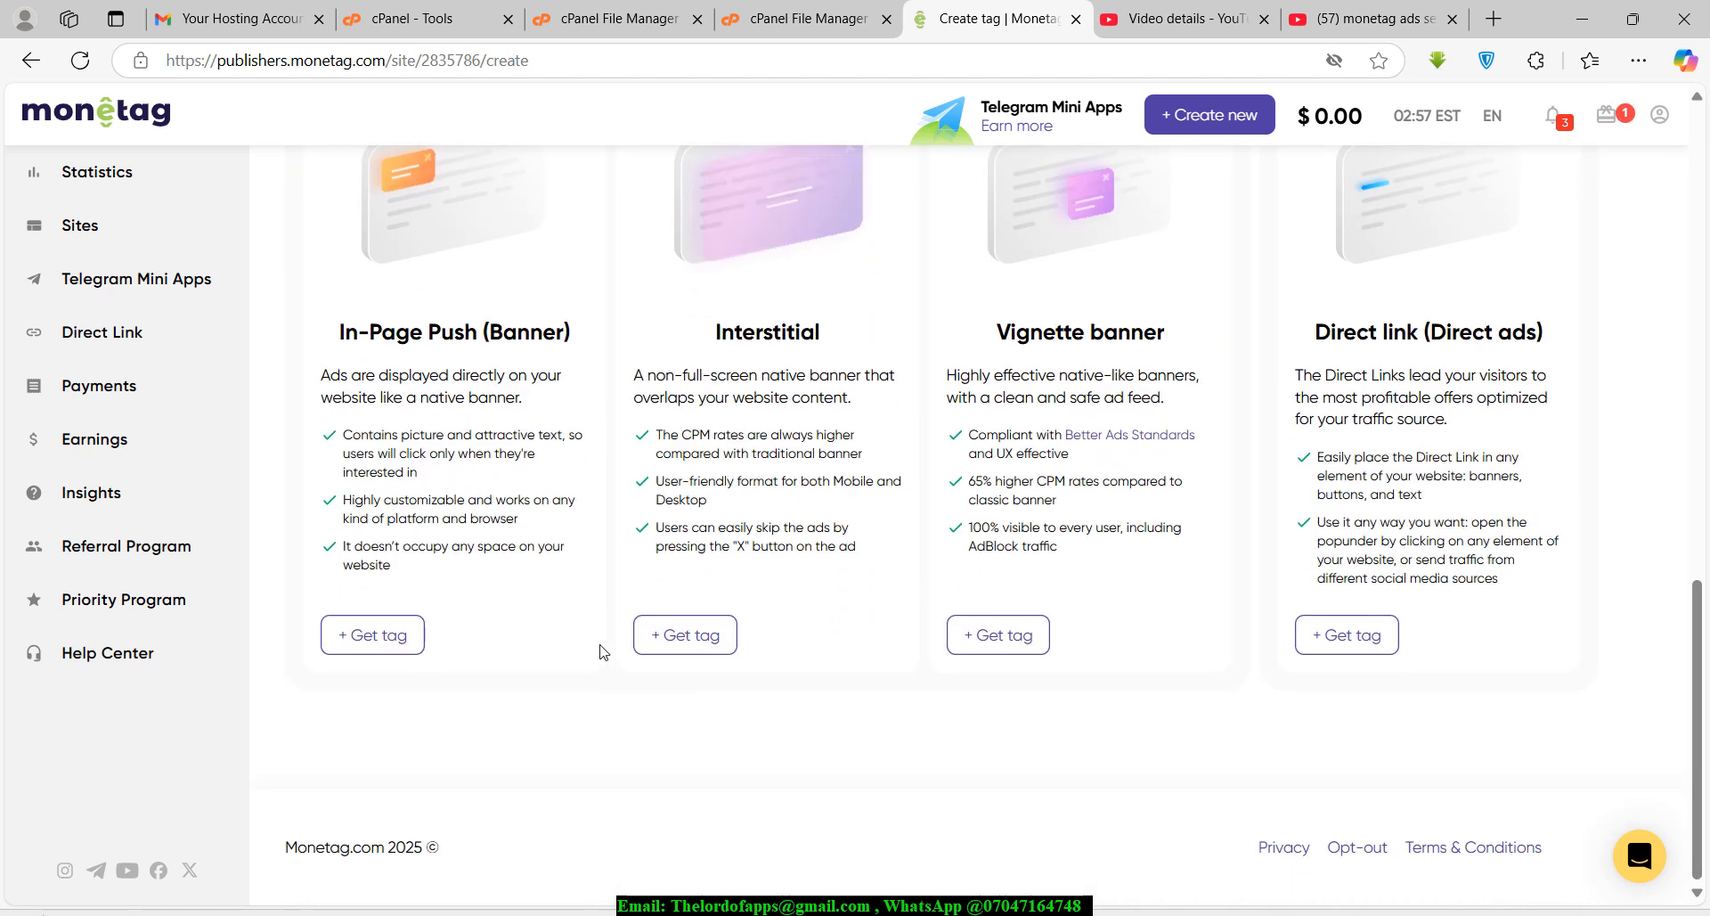
left_click(686, 641)
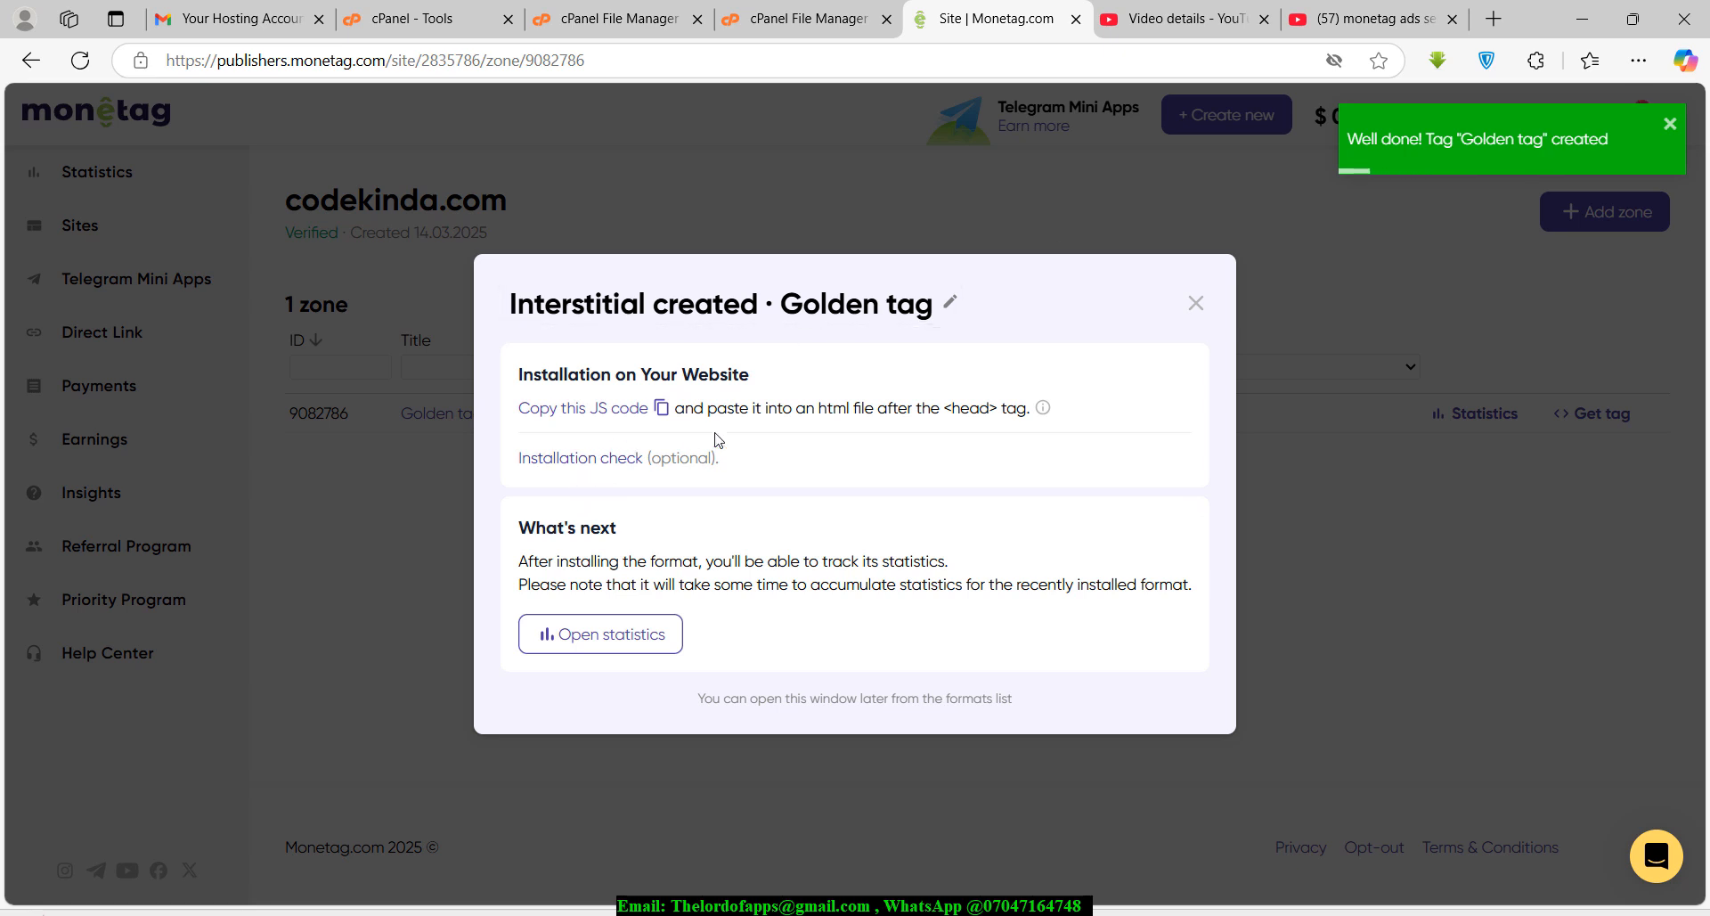
Copy the Interstitial tag's JS code and switch to monetag.html in Notepad++.
mouse_move(648, 412)
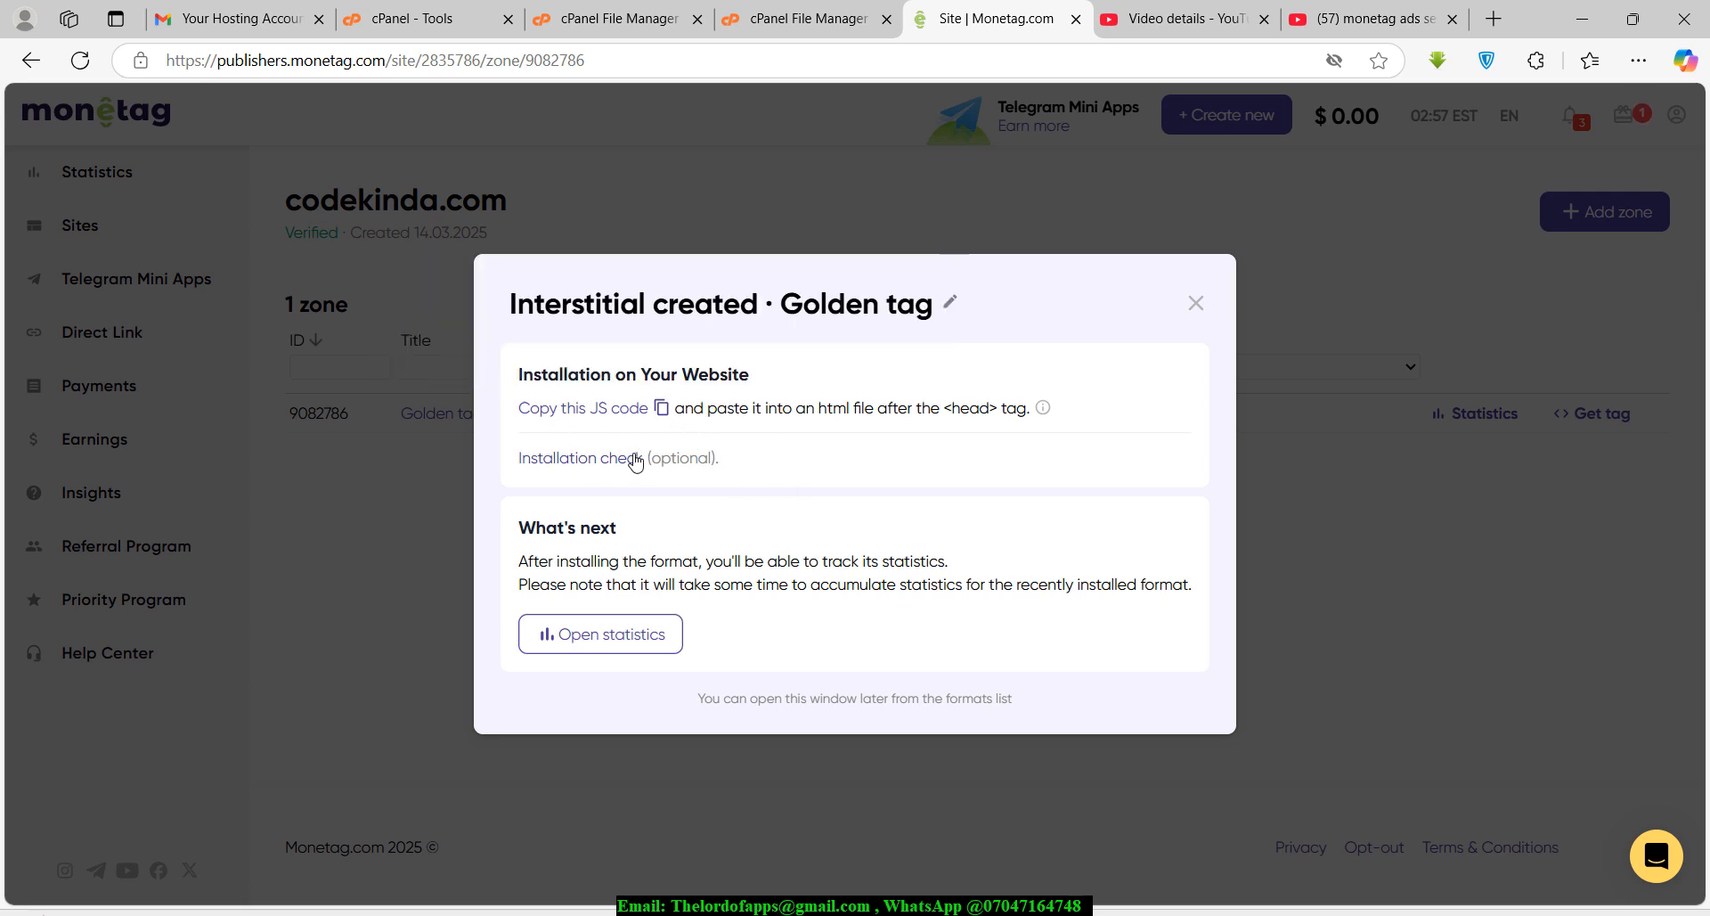
left_click(663, 411)
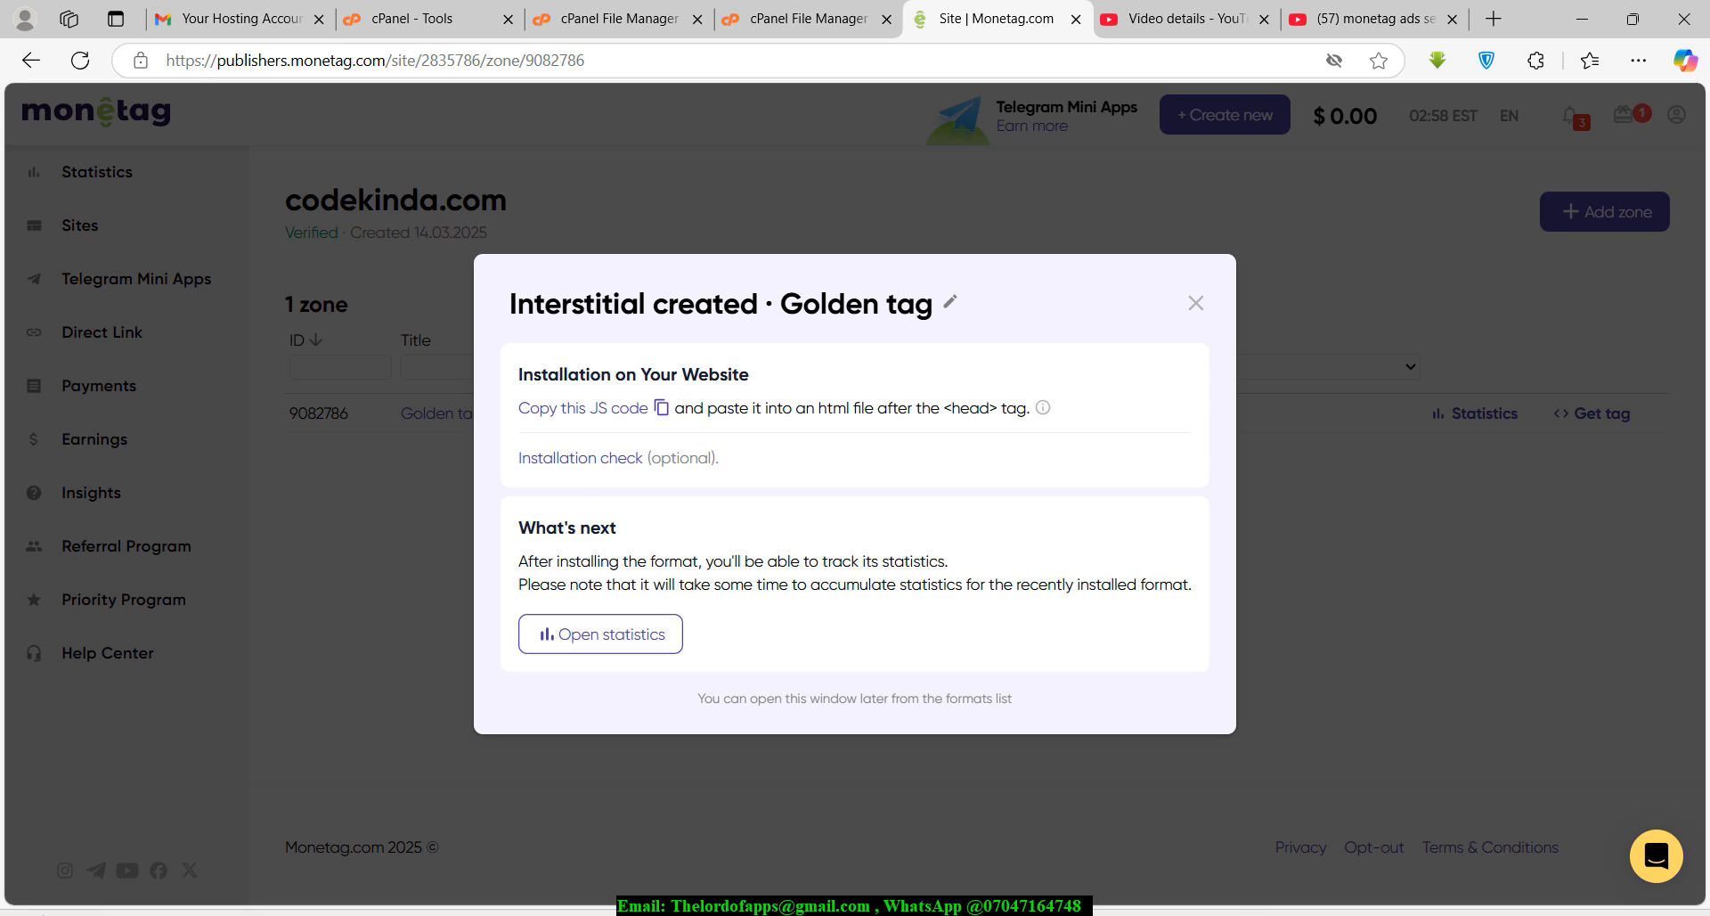
key("alt+Tab")
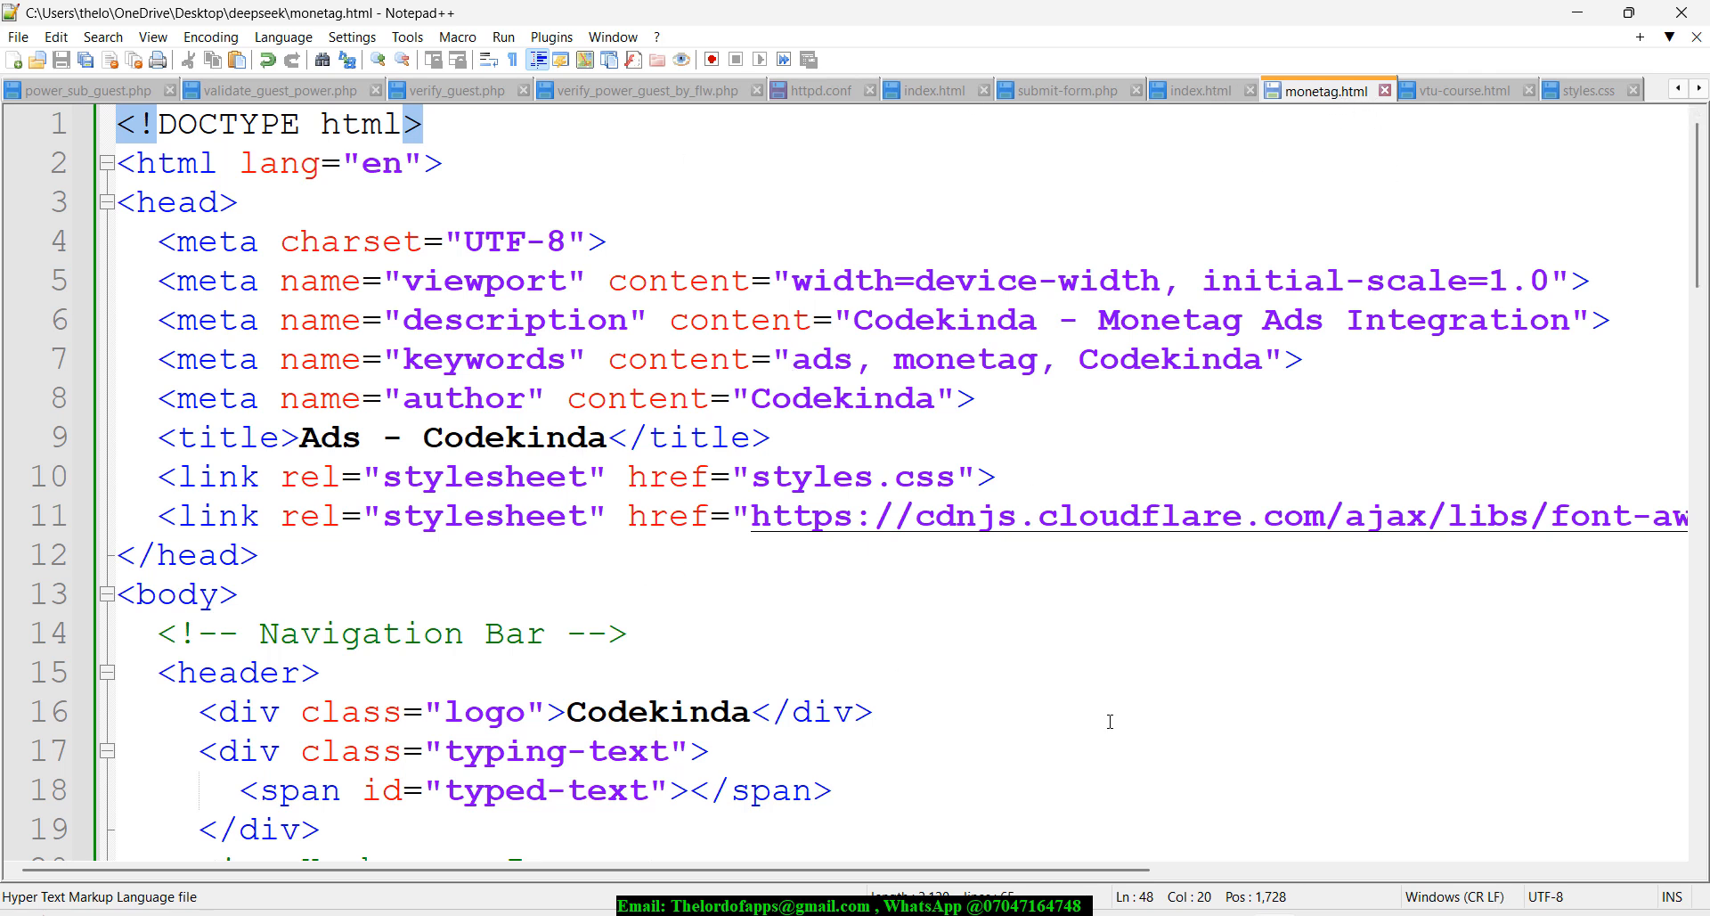
mouse_move(1225, 914)
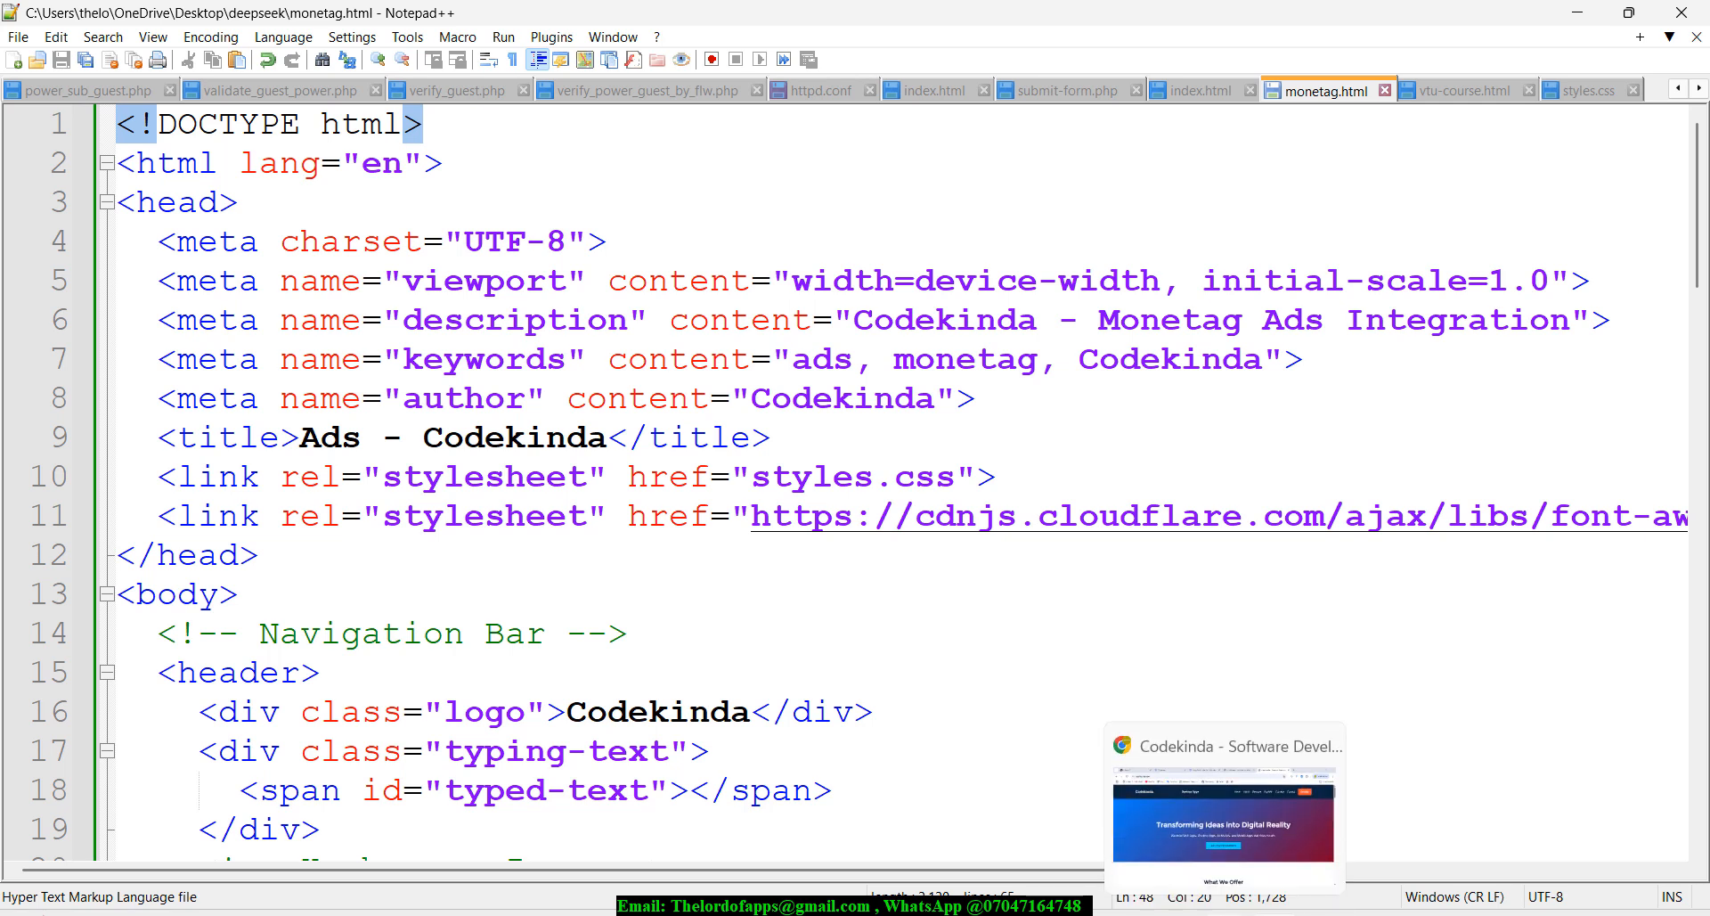
left_click(1028, 914)
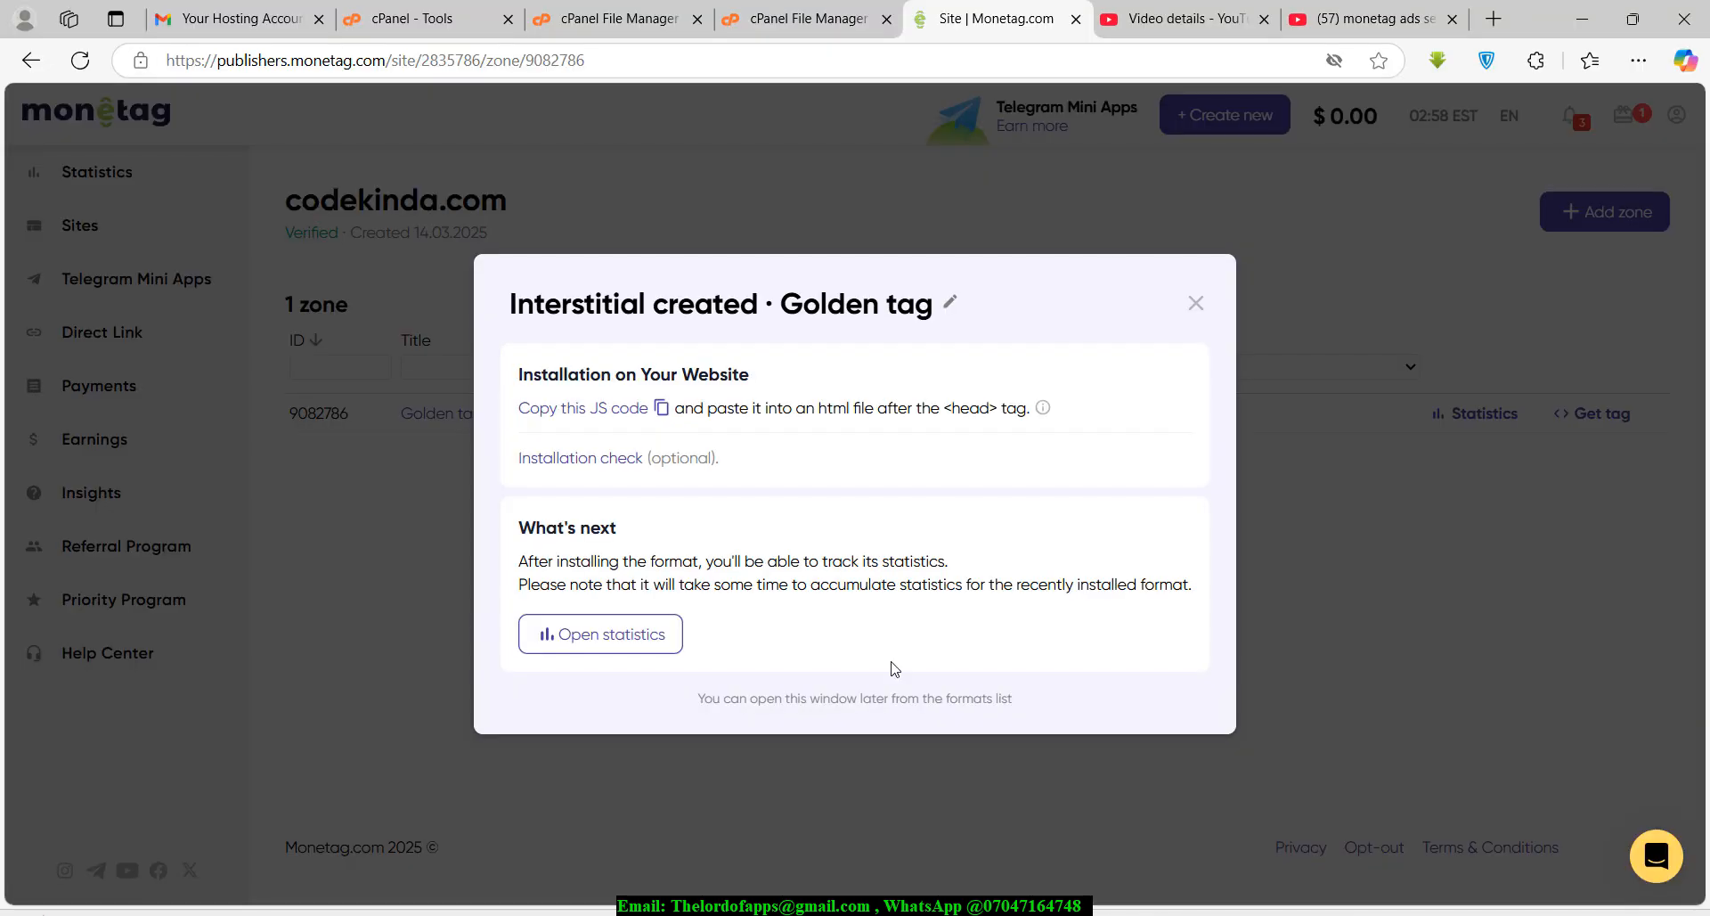
left_click(1274, 914)
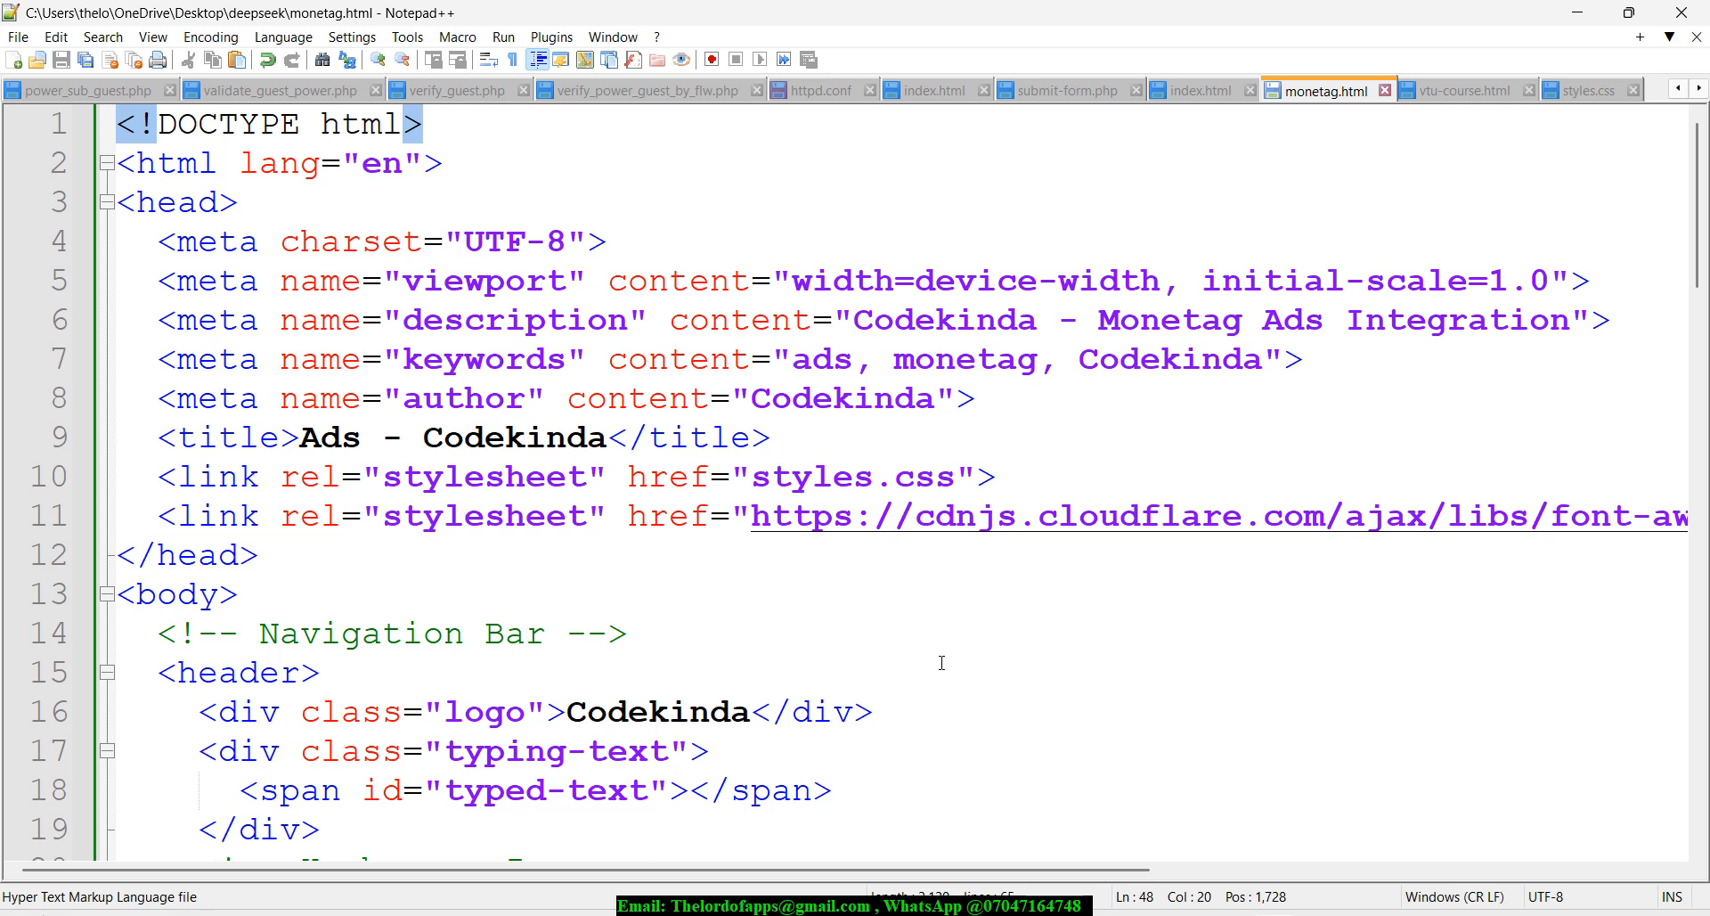
Paste the copied script on a new line just before the closing head tag of monetag.html and save the file.
left_click(197, 212)
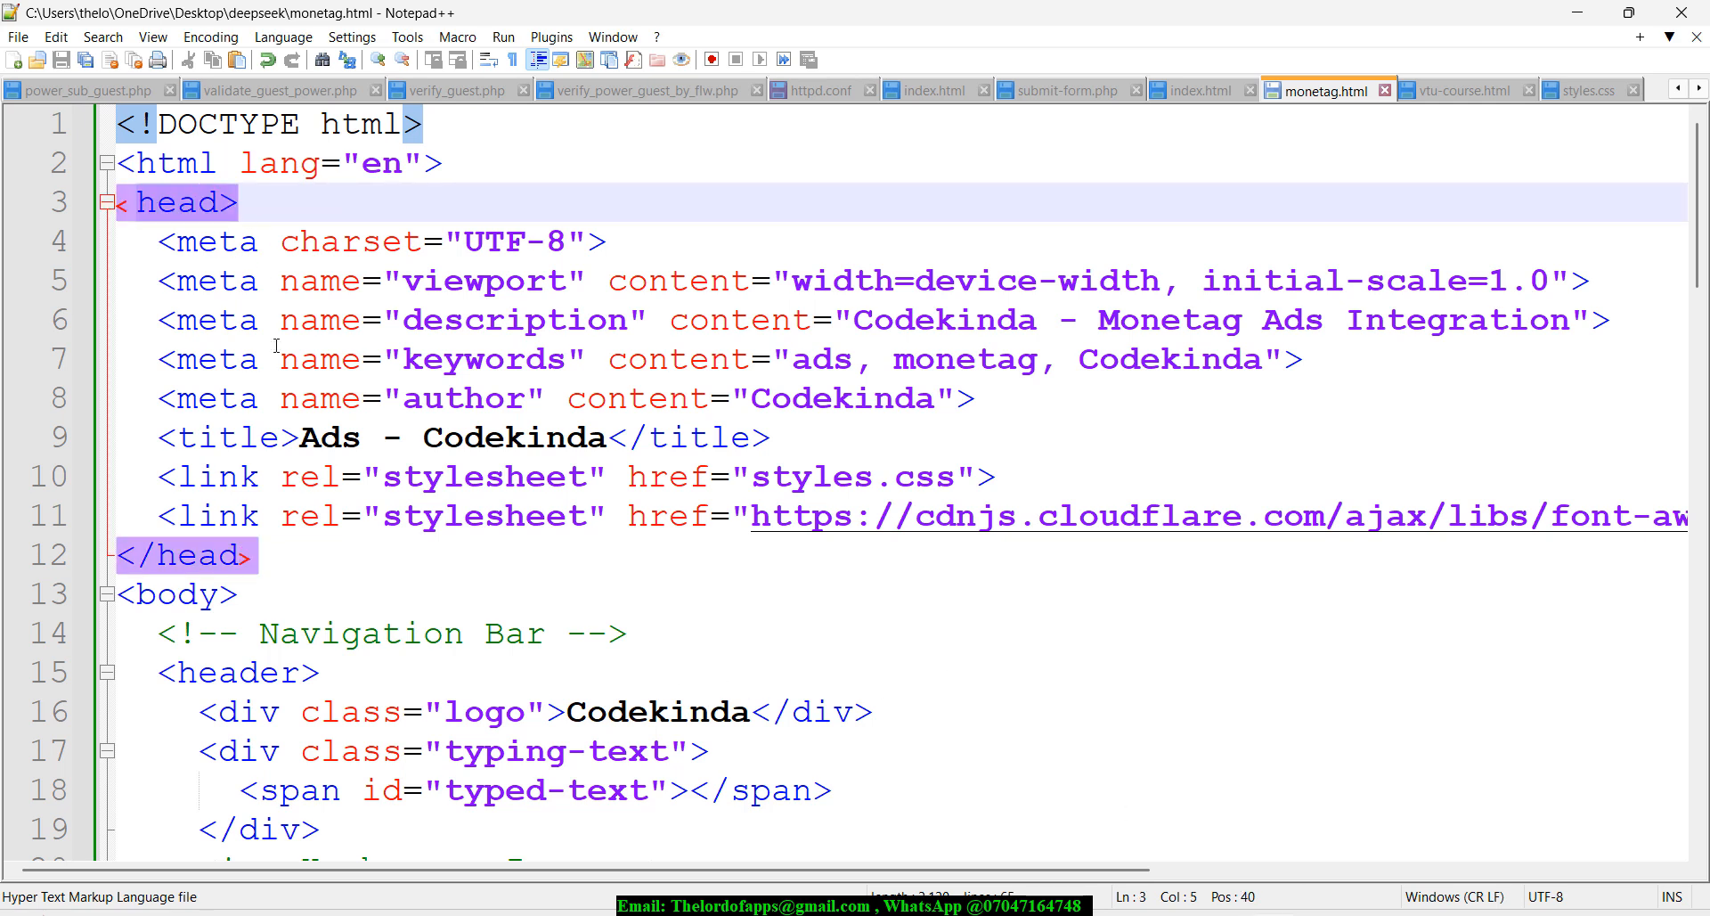
left_click(124, 554)
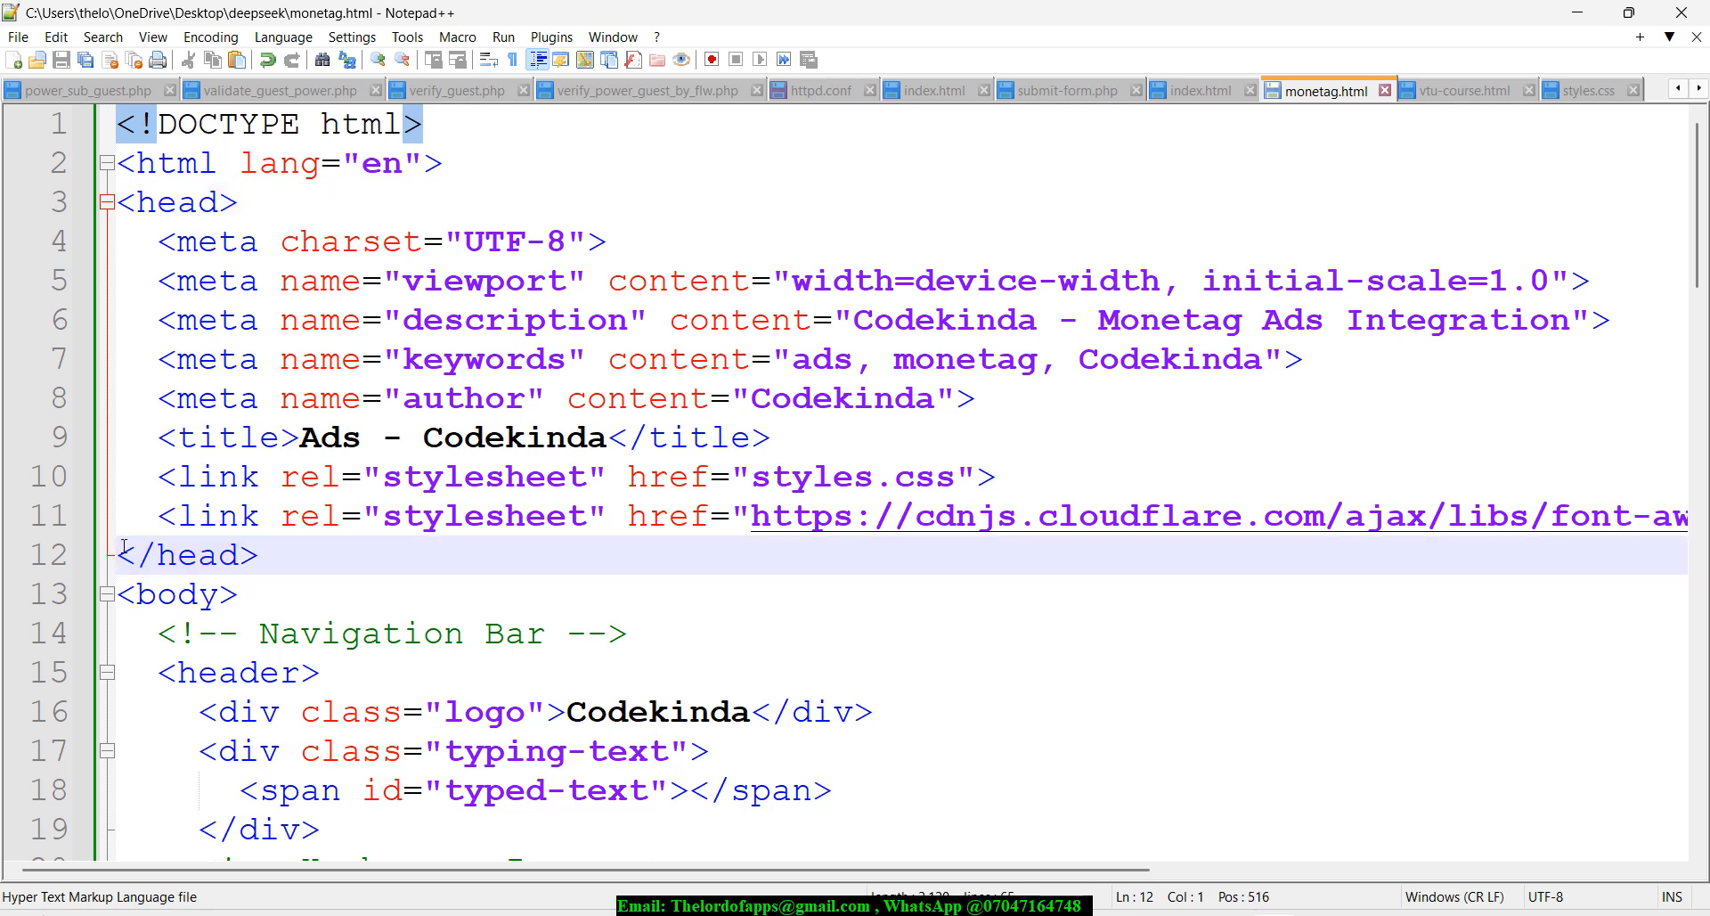
key("Return")
key("Up")
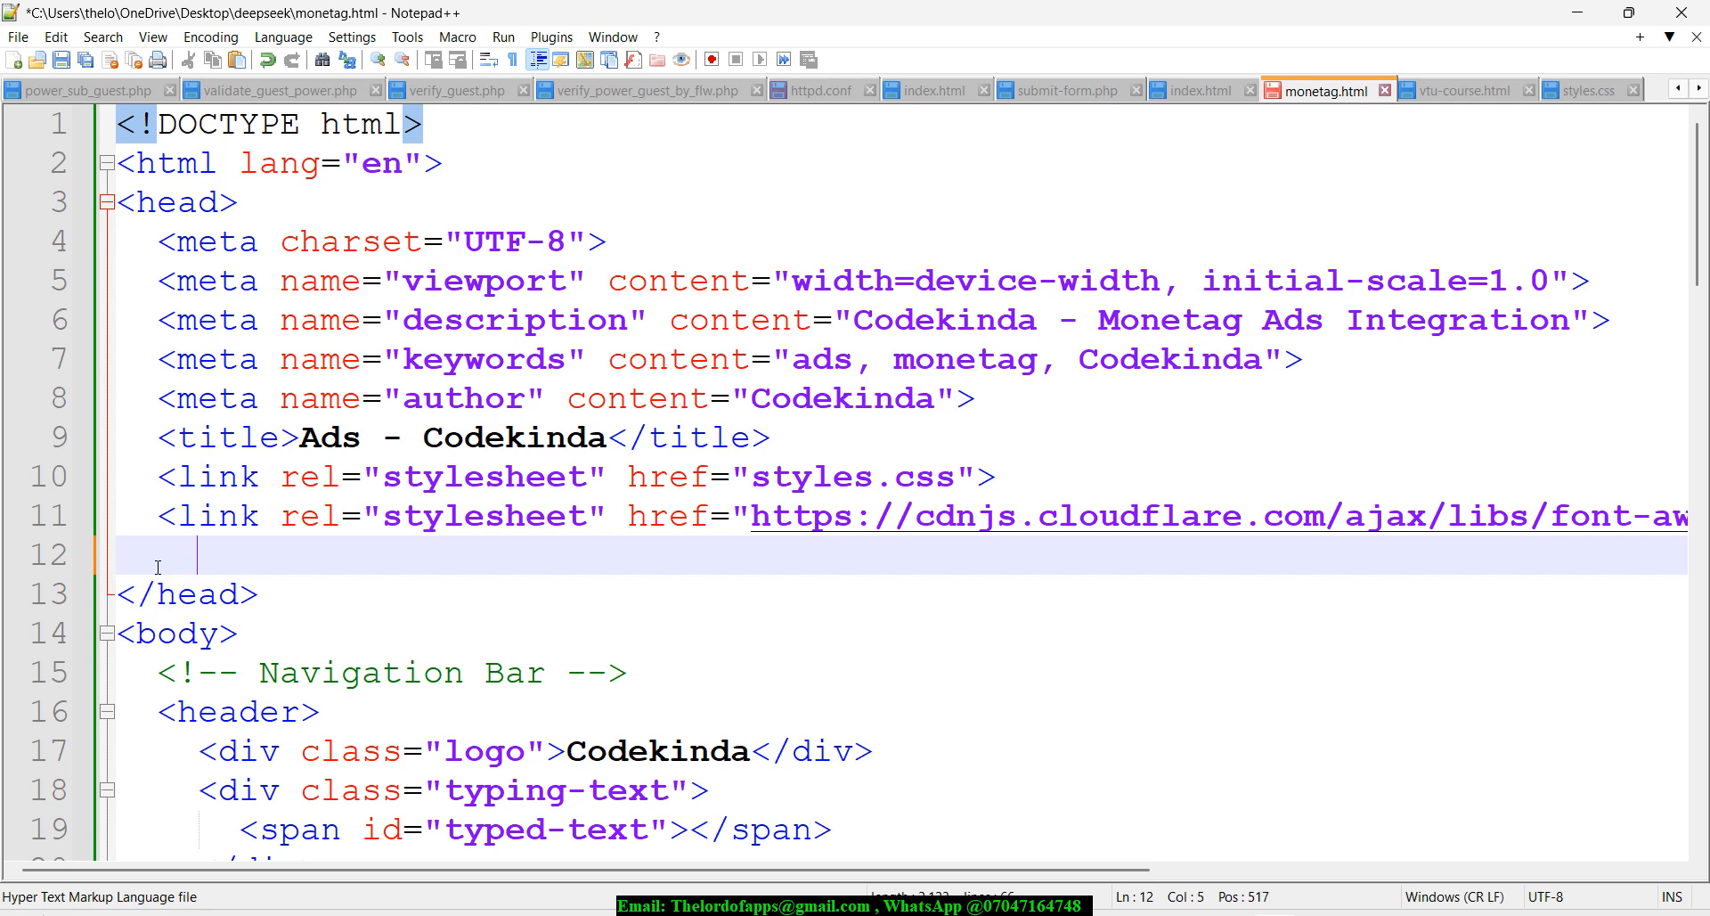
key("ctrl+v")
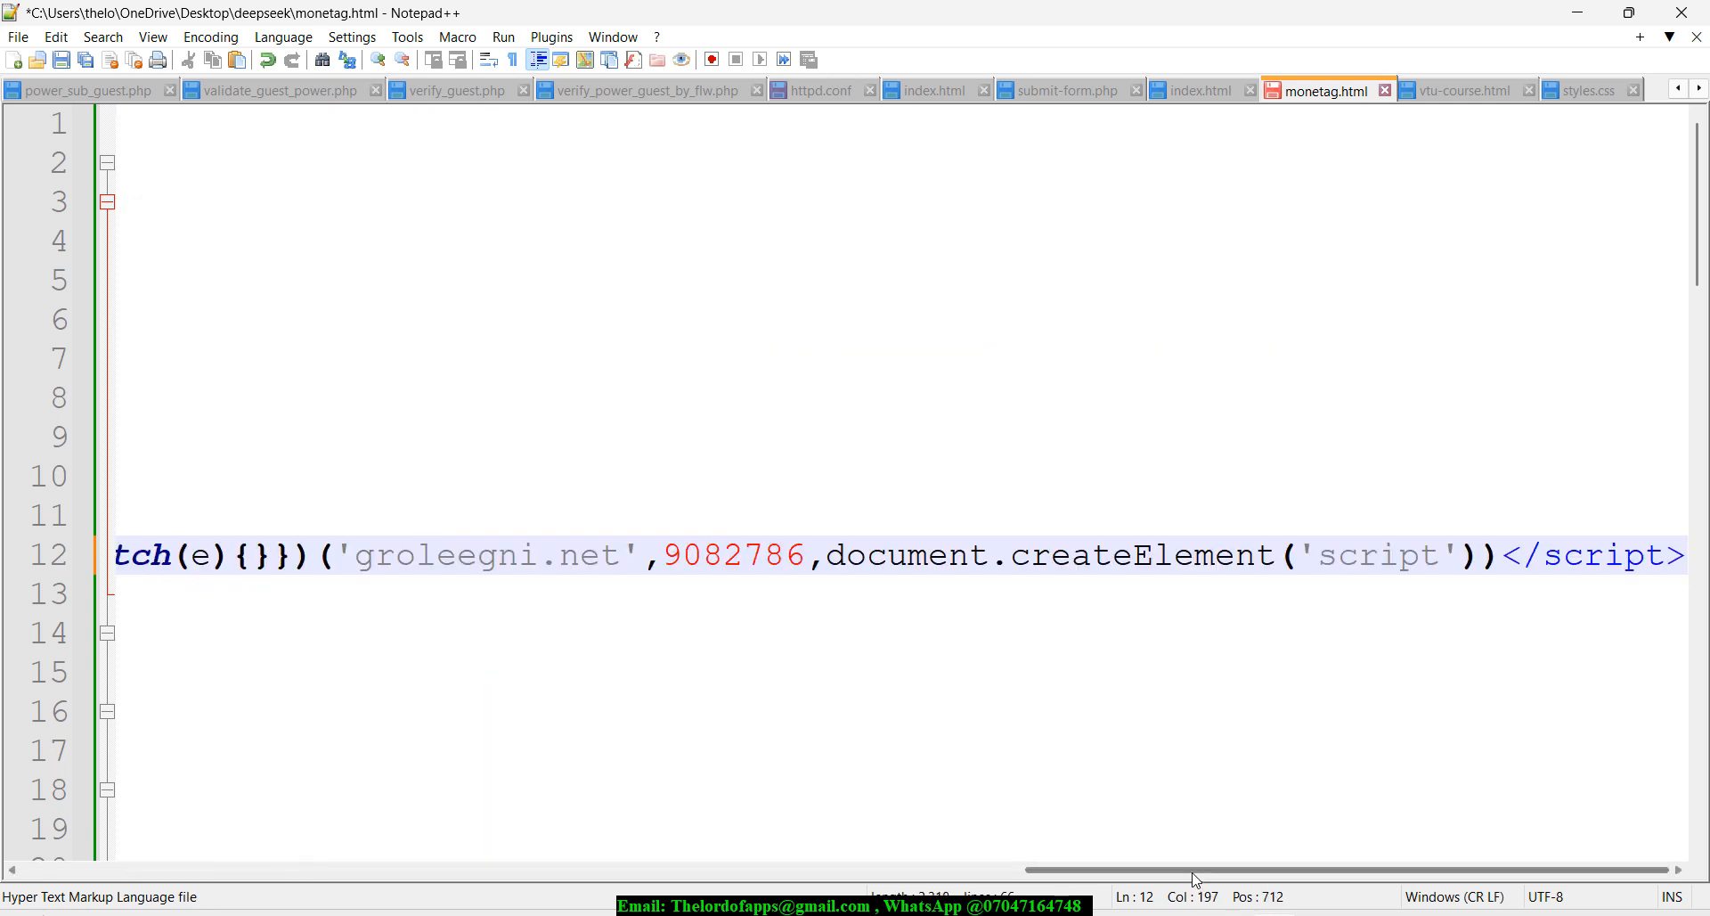
left_click_drag(1088, 871, 315, 871)
scroll(173, 367, "left", 10)
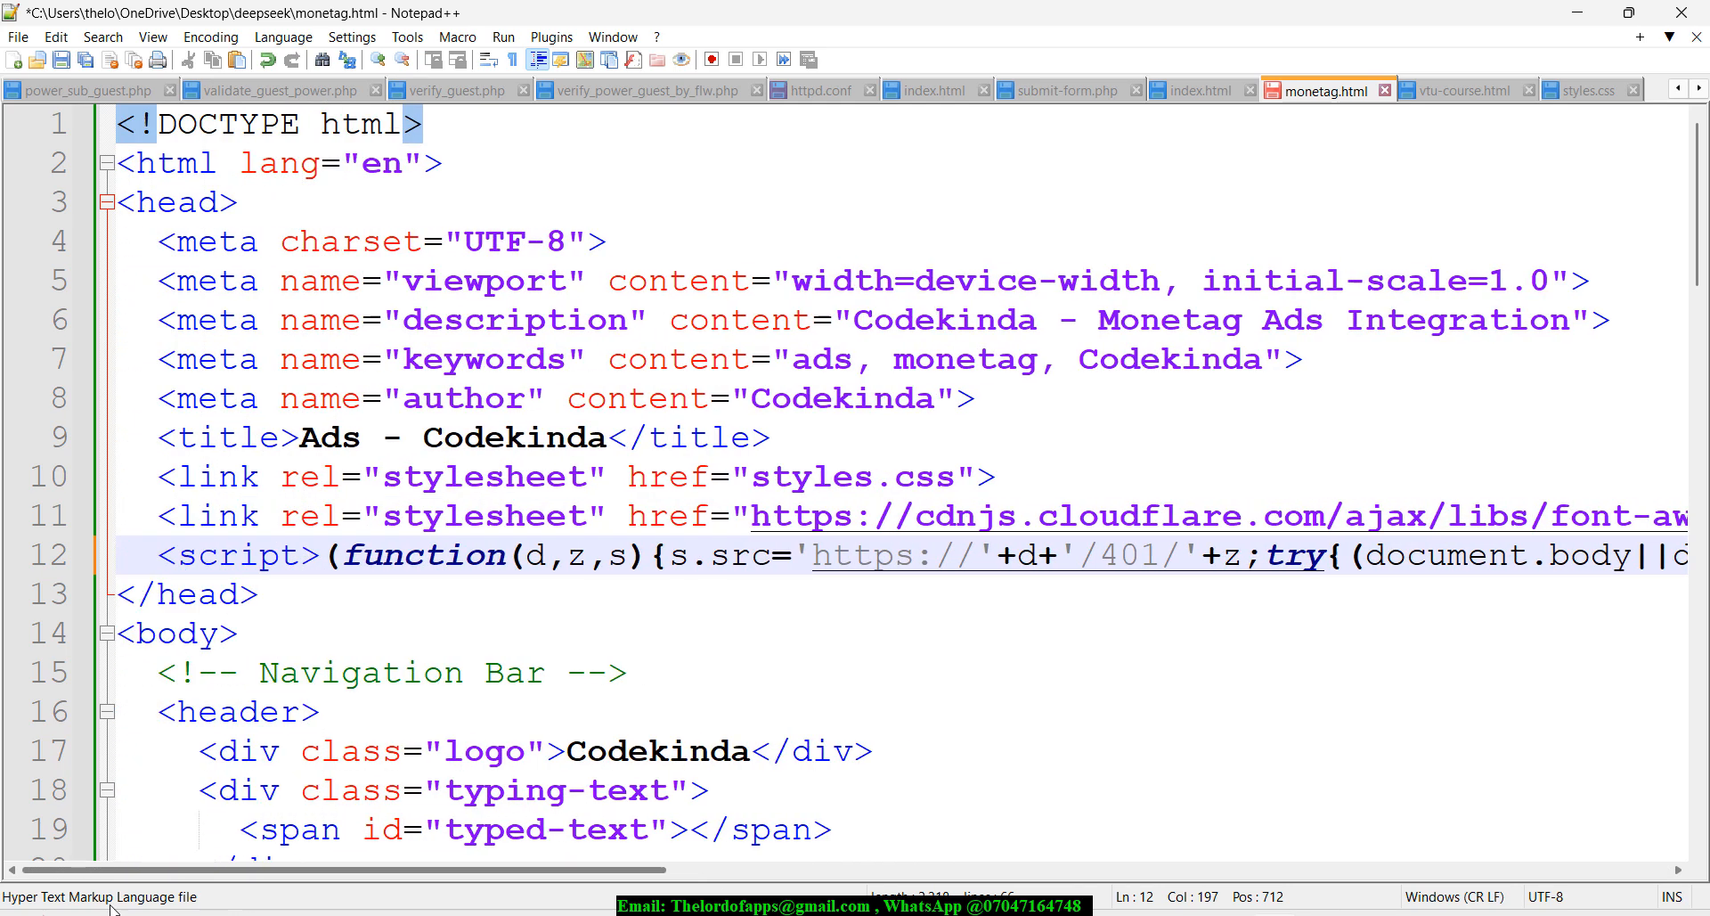
left_click(184, 204)
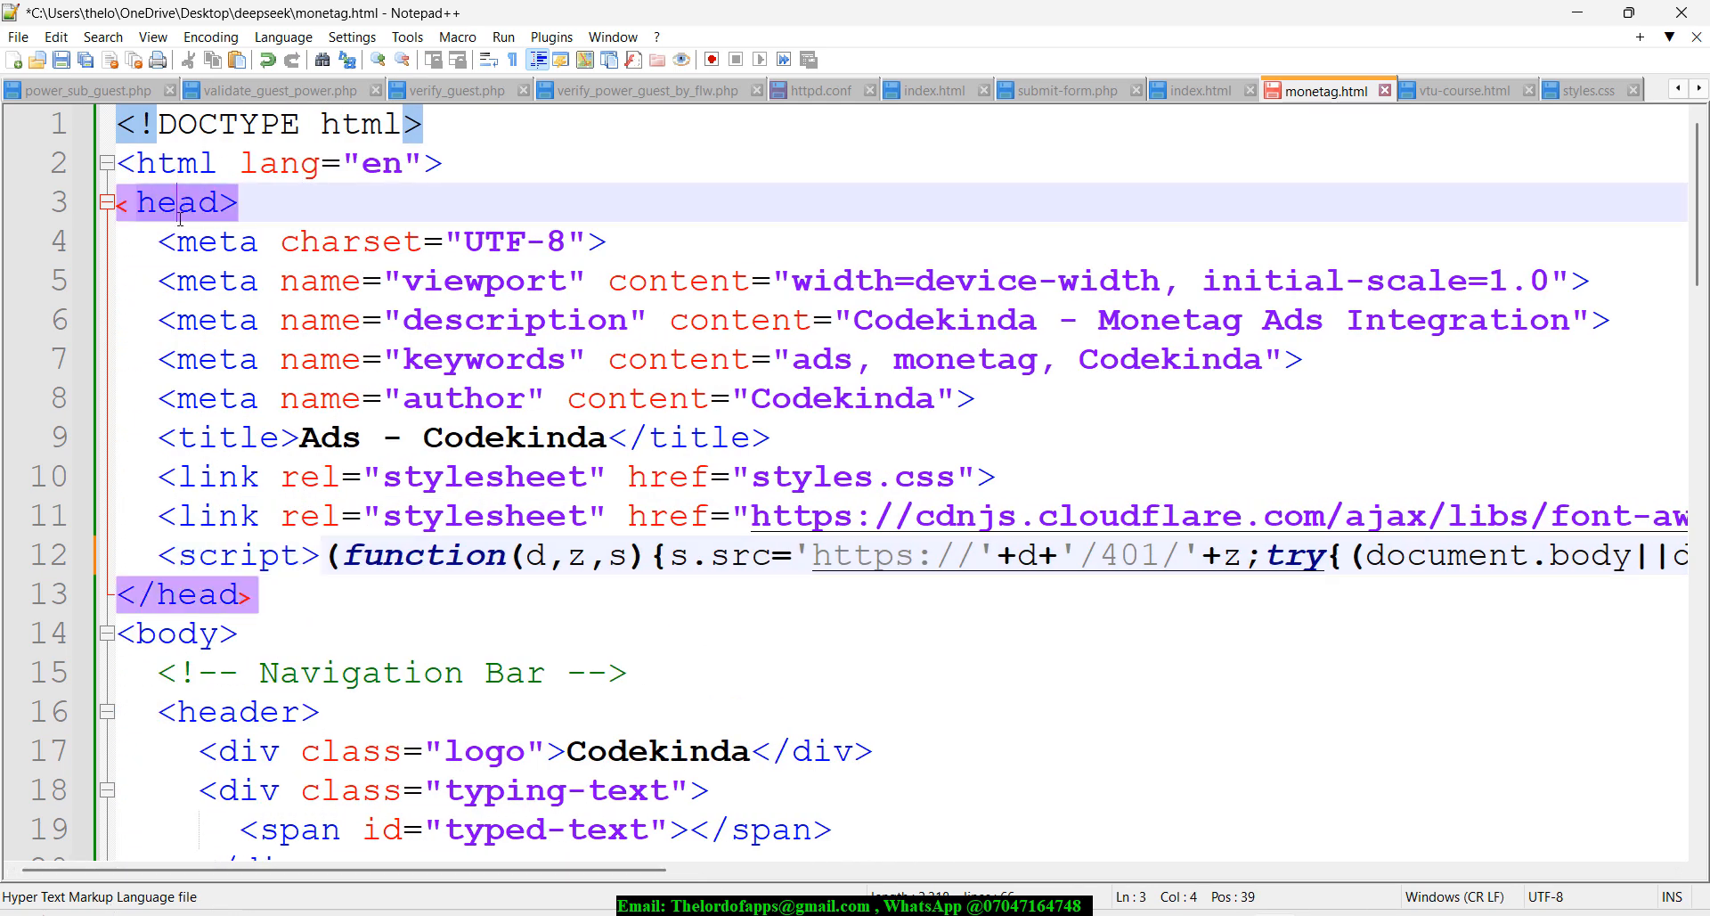
key("ctrl+s")
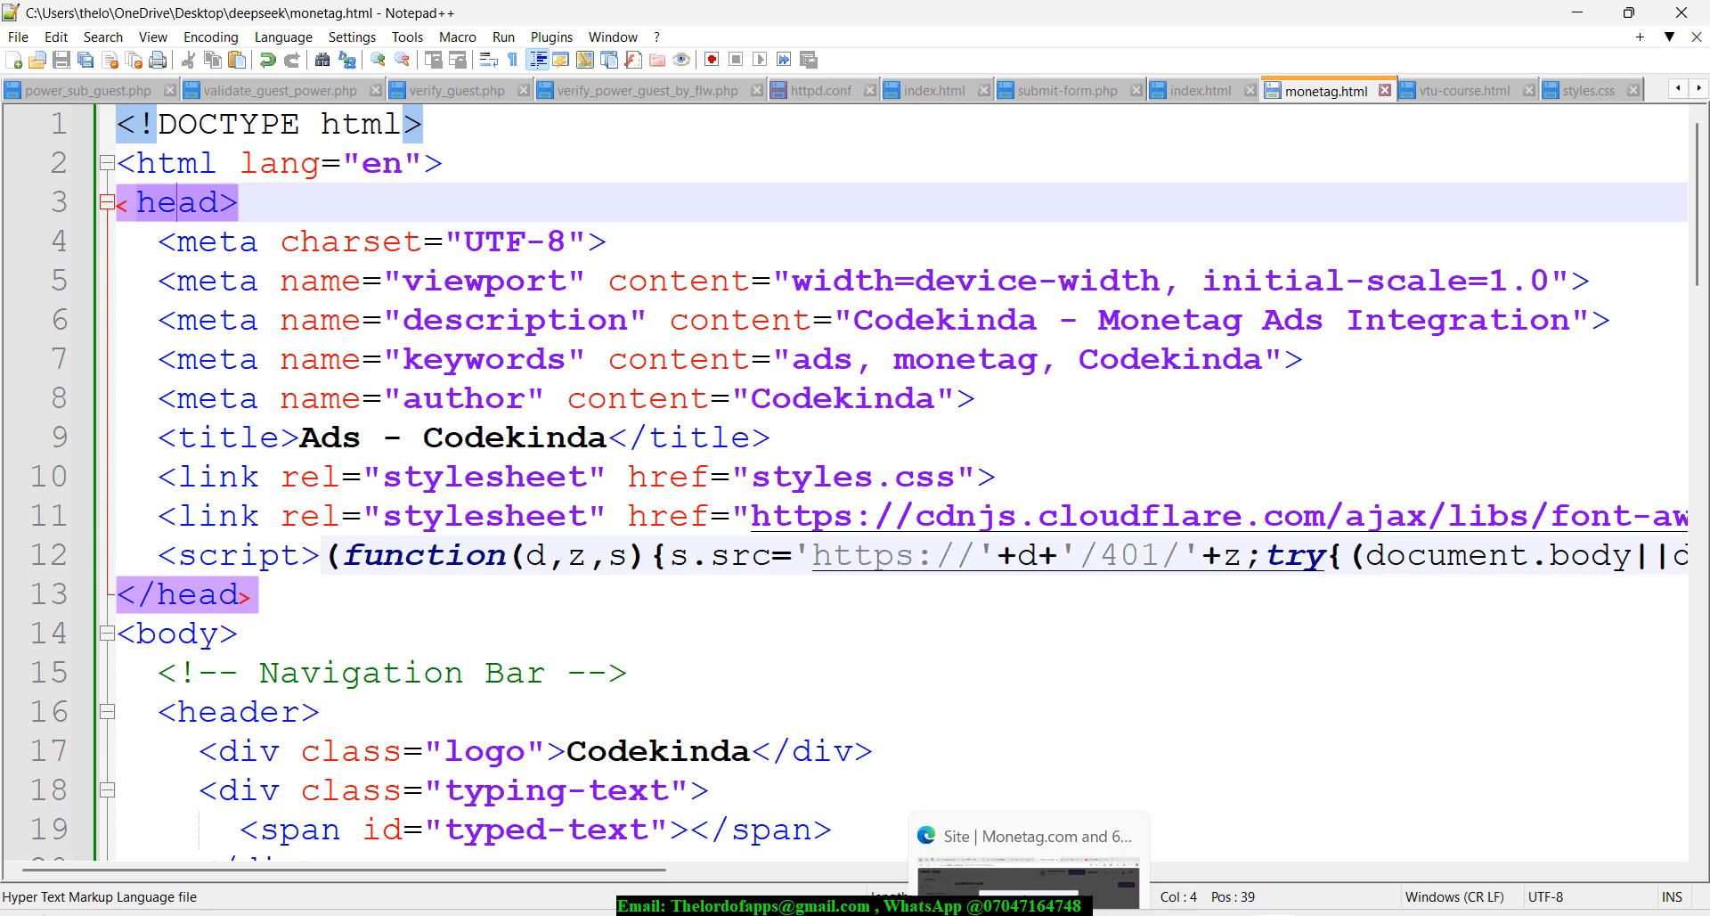
Switch to the cPanel upload page and upload monetag.html from the Desktop's deepseek folder to public_html.
left_click(1031, 914)
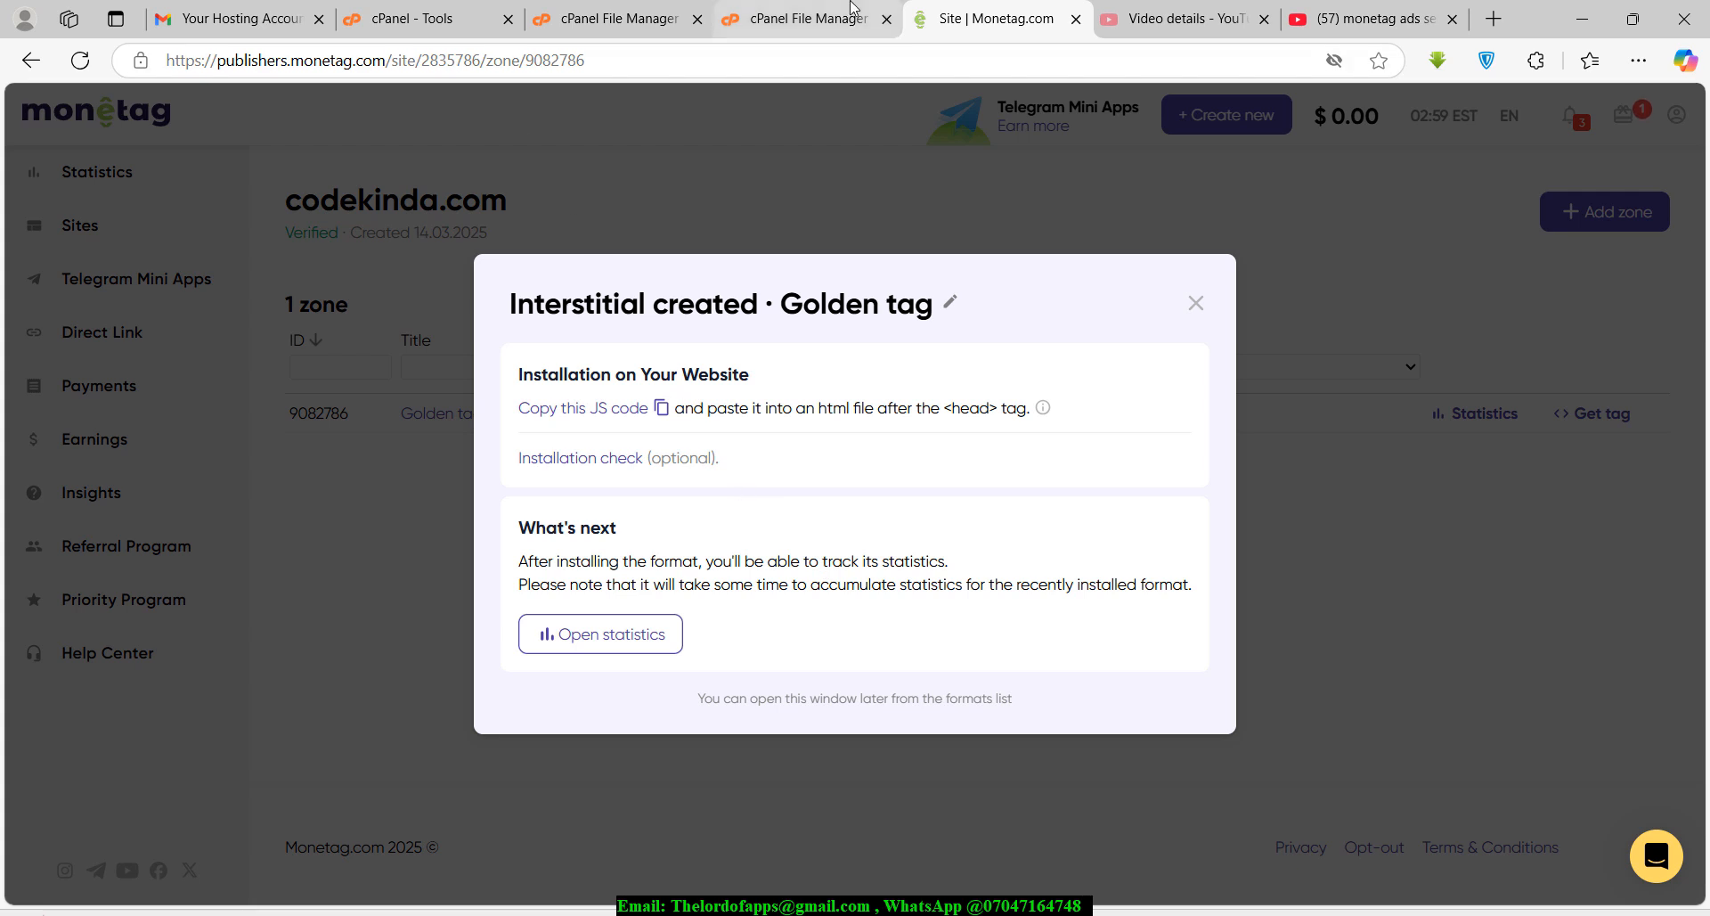
left_click(764, 24)
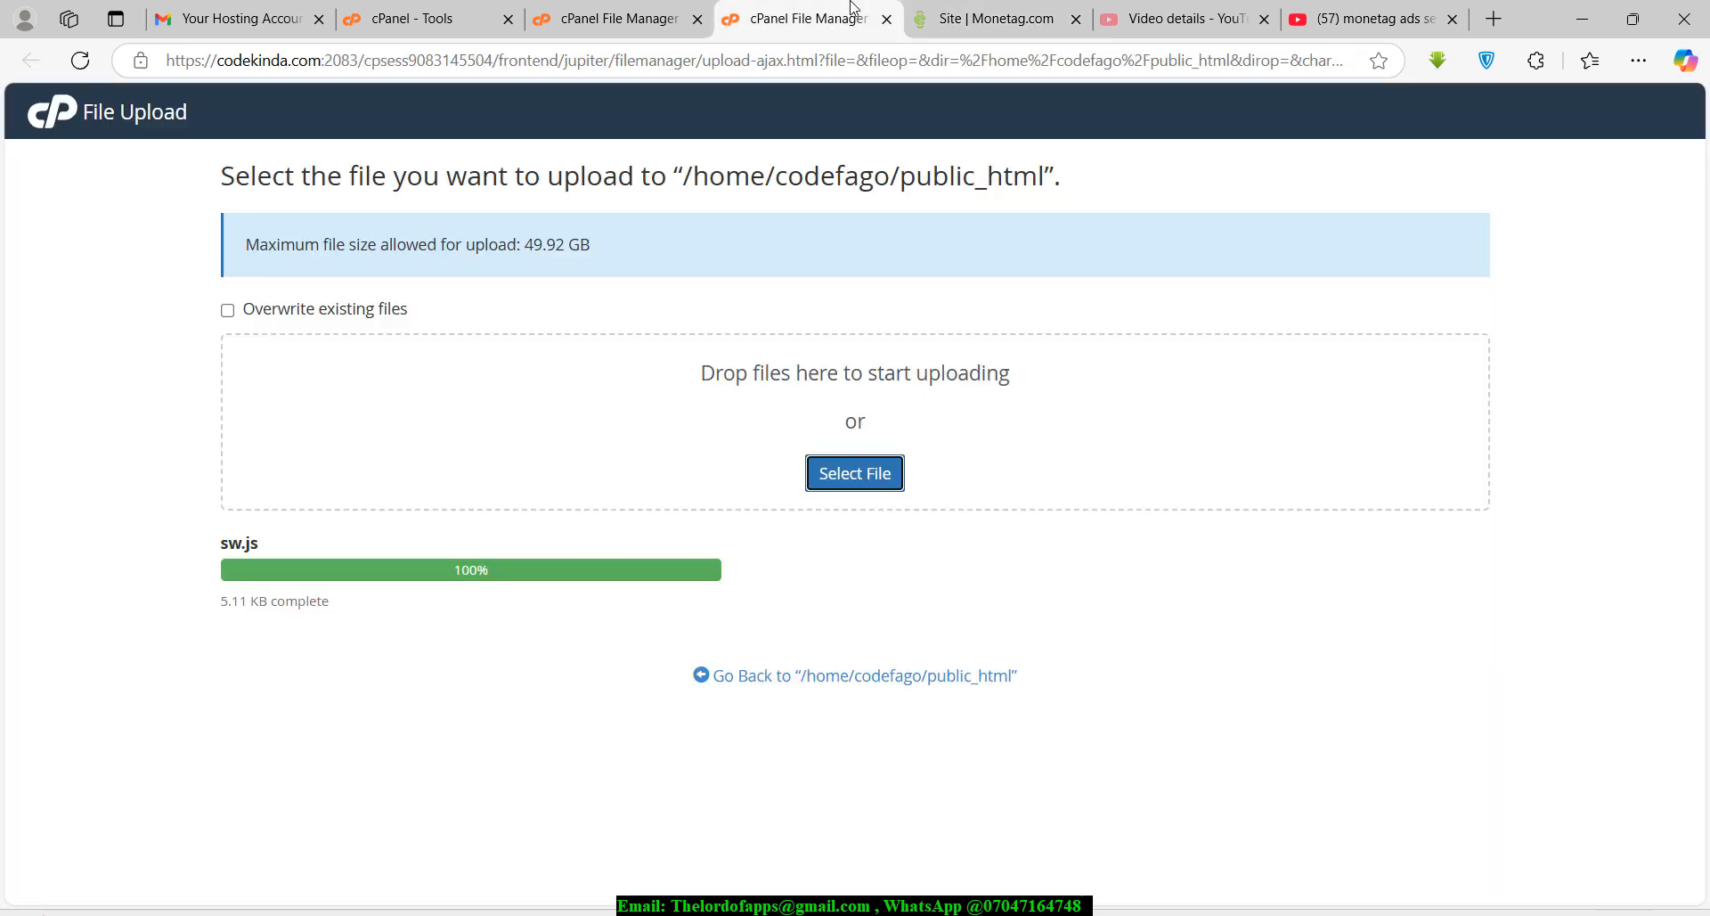
left_click(857, 475)
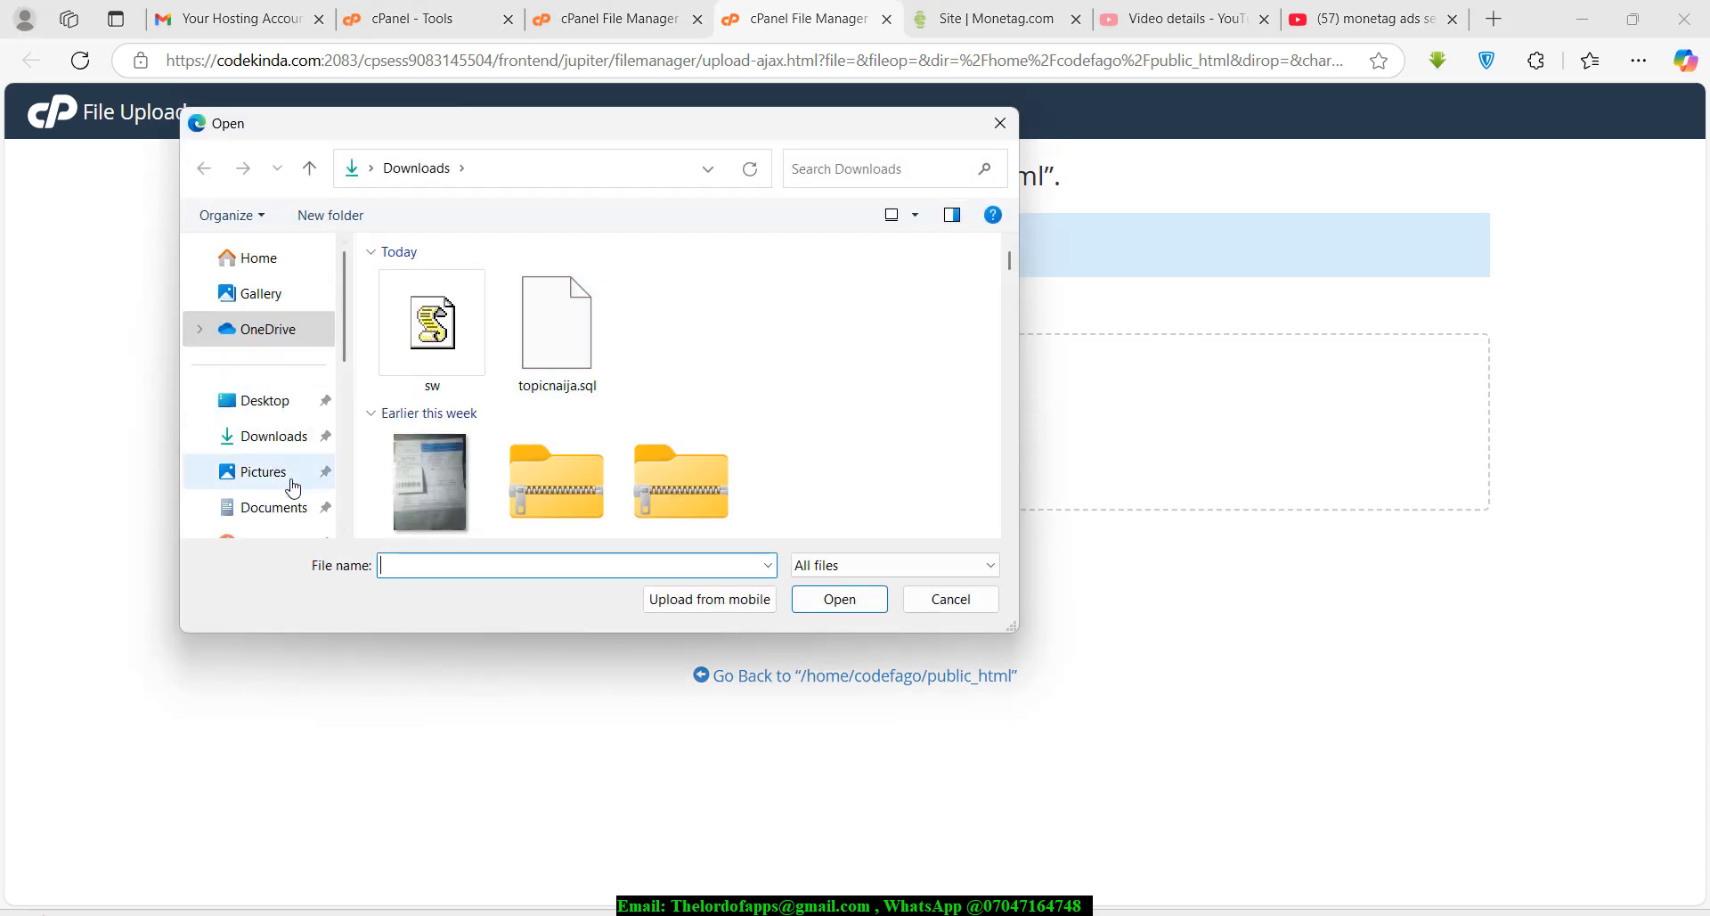
left_click(276, 401)
double_click(431, 316)
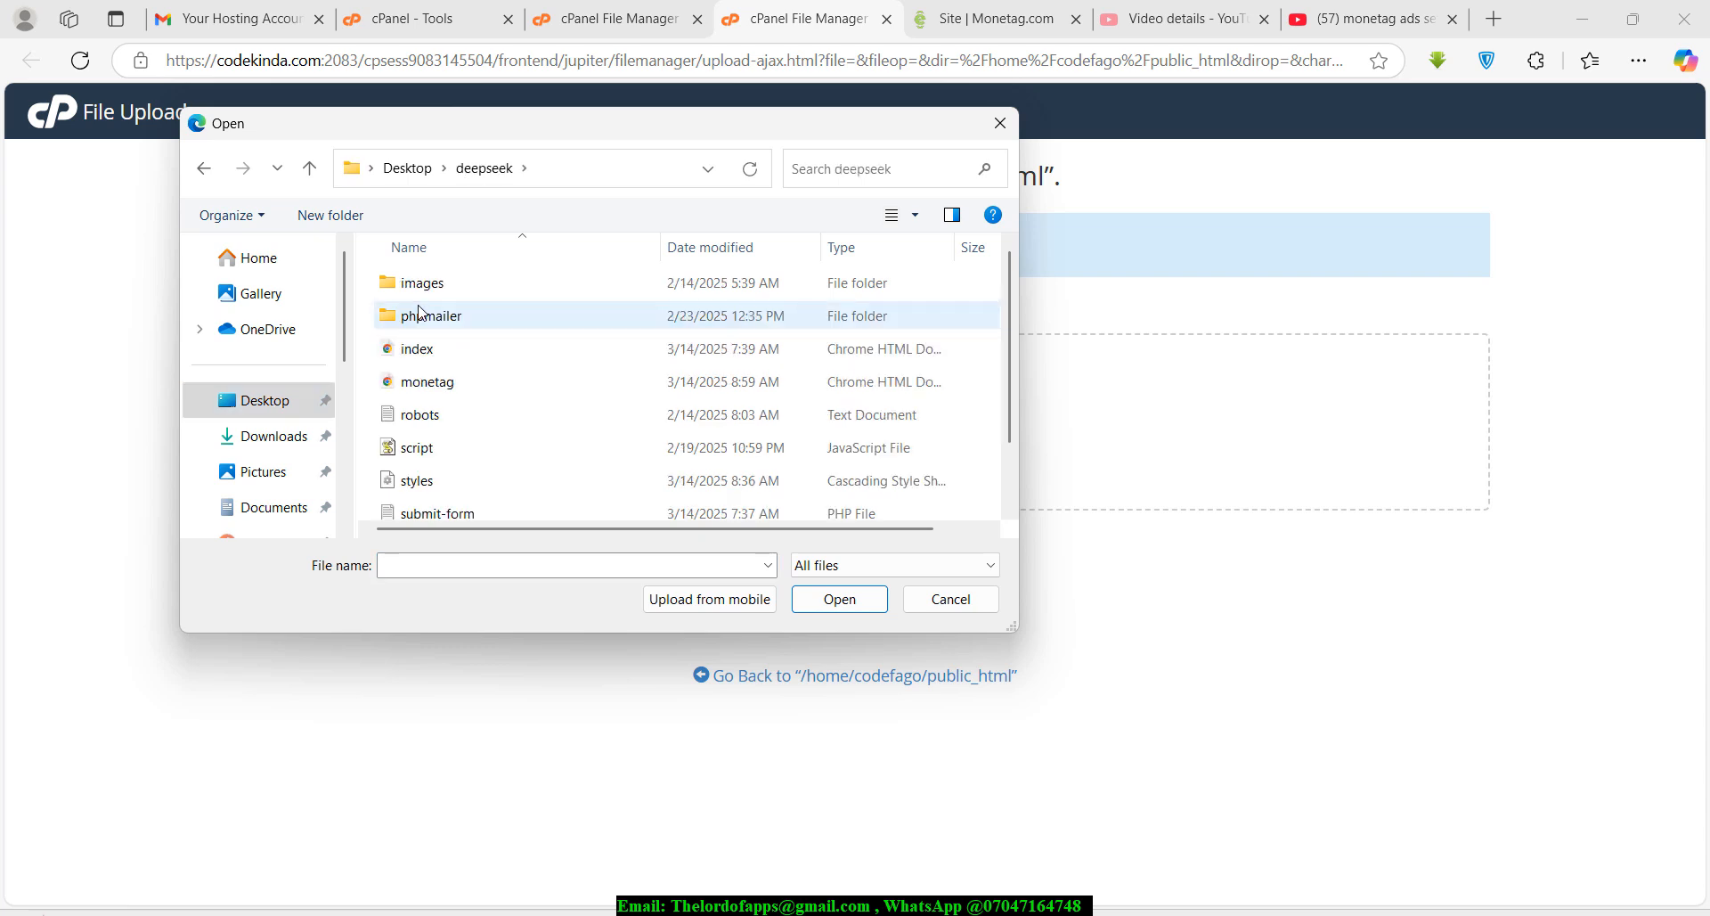
double_click(433, 384)
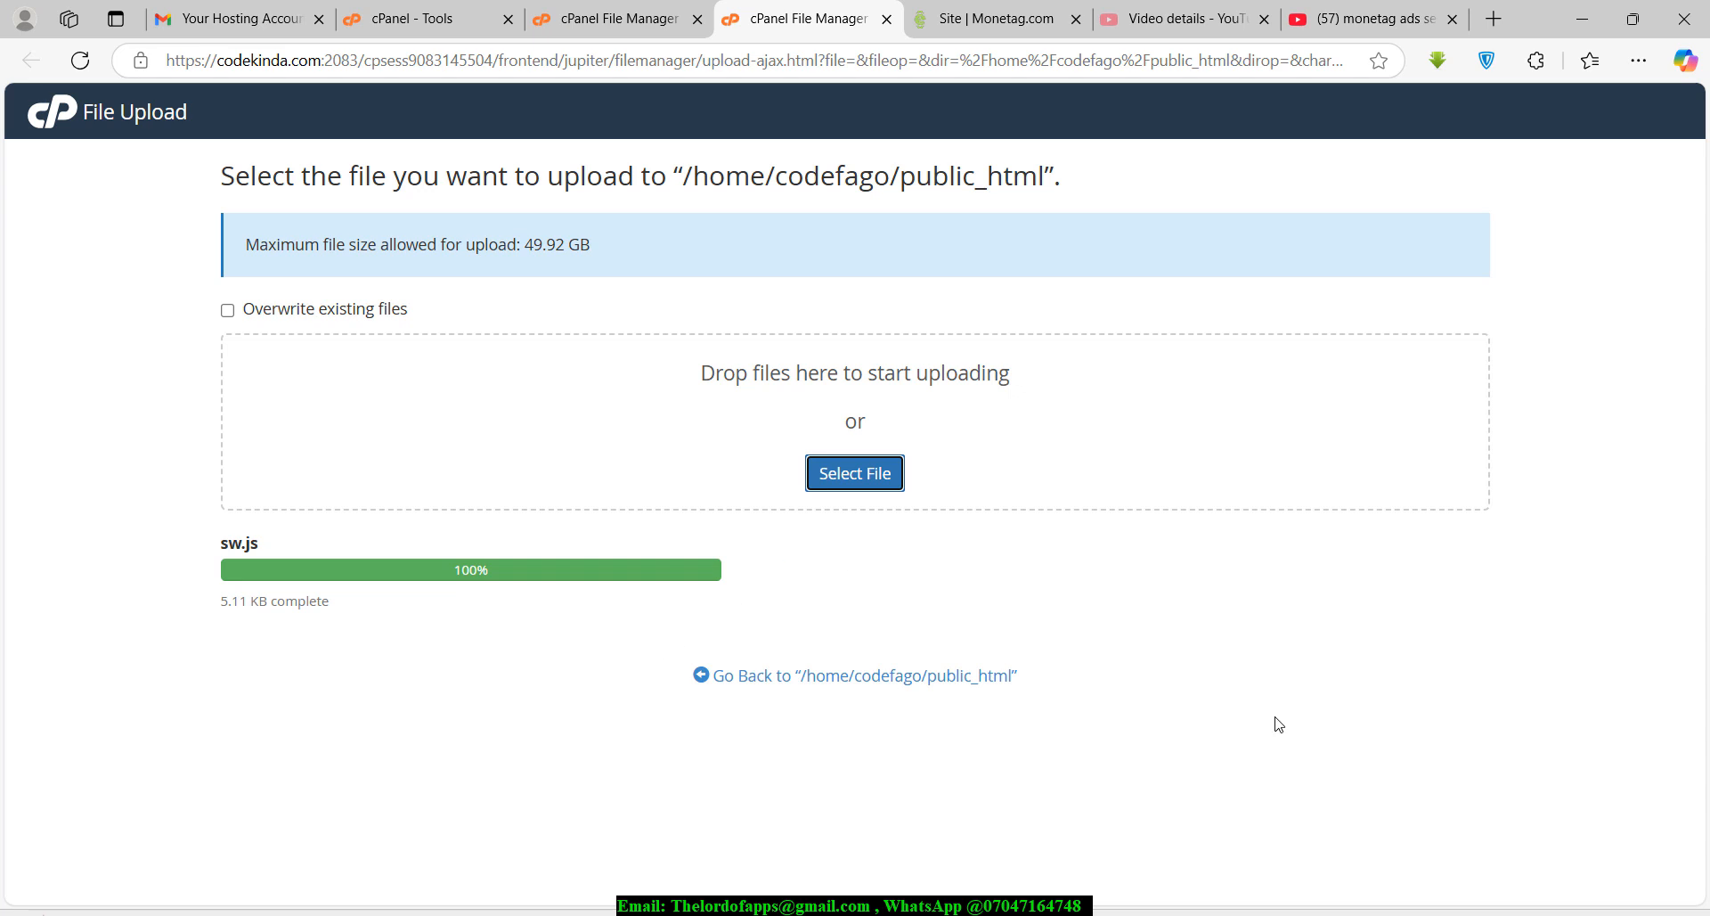
Try to upload monetag.html from the deepseek folder again.
left_click(1046, 223)
left_click(864, 481)
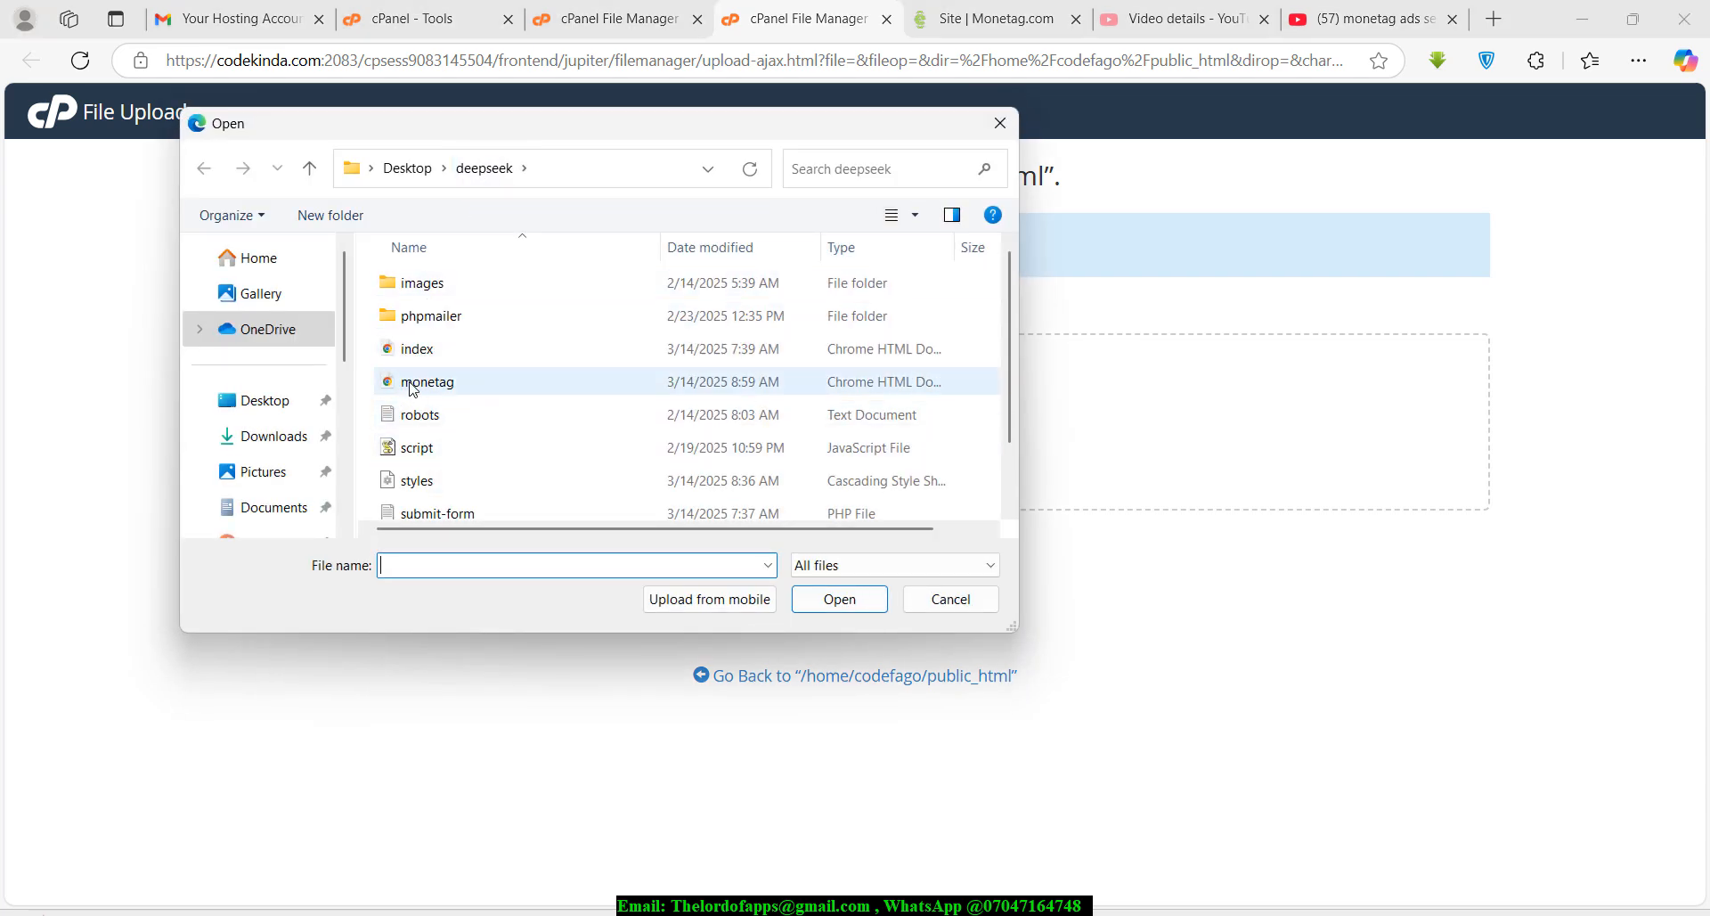
left_click(931, 595)
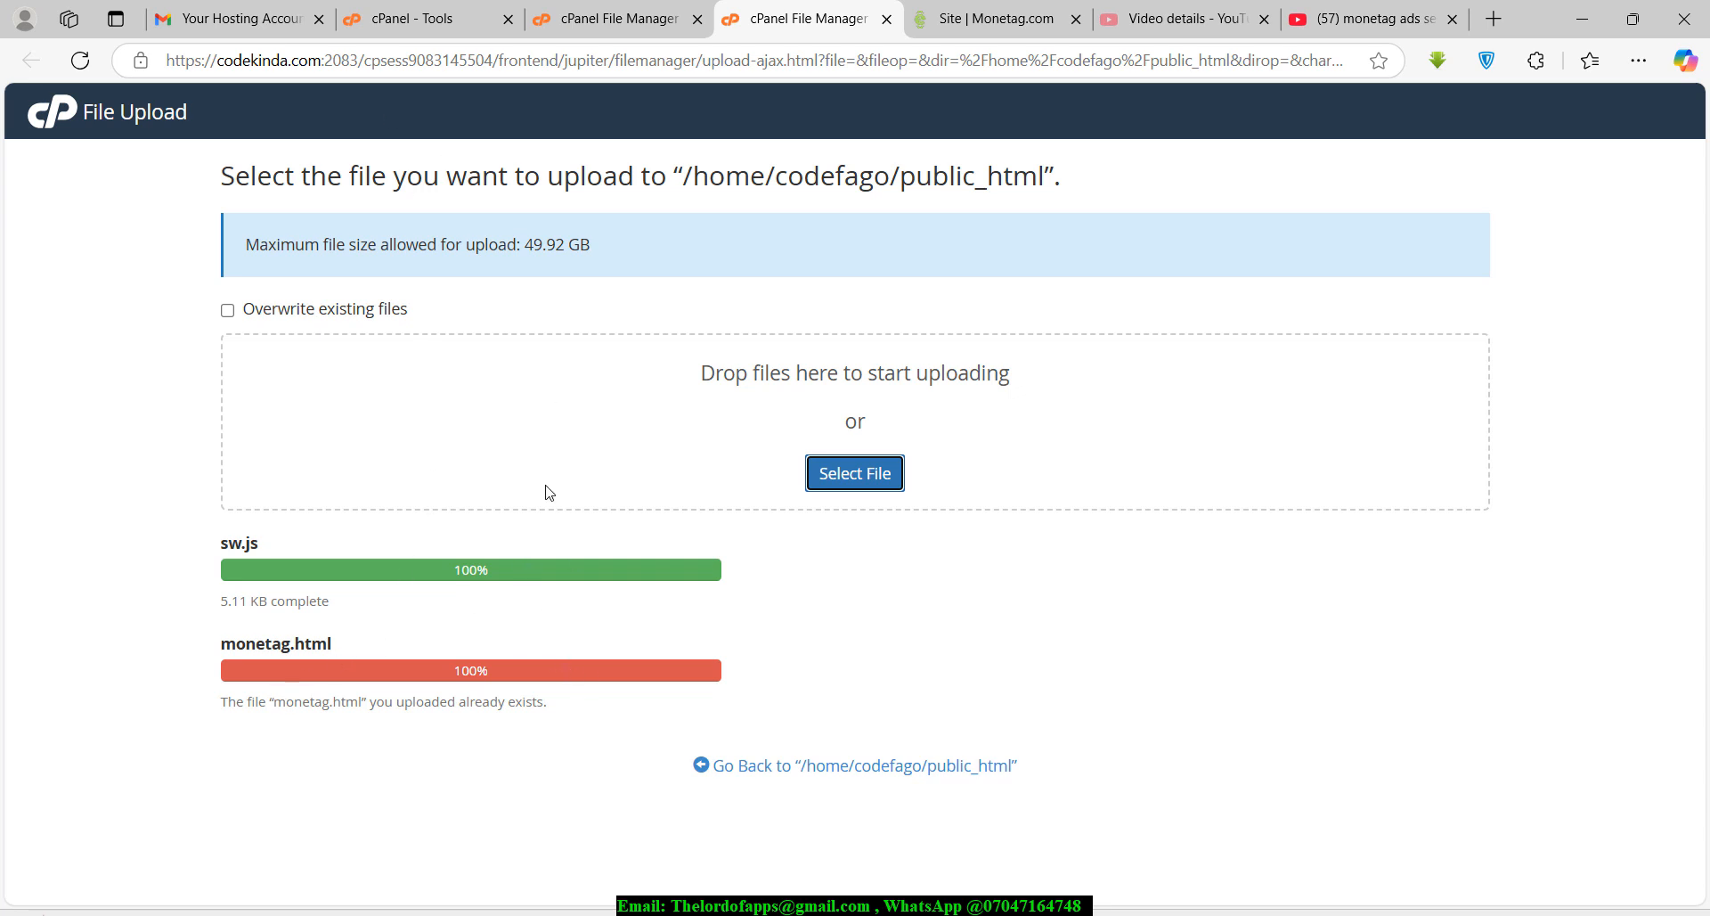
Reload the public_html listing in File Manager and locate monetag.html.
left_click(560, 25)
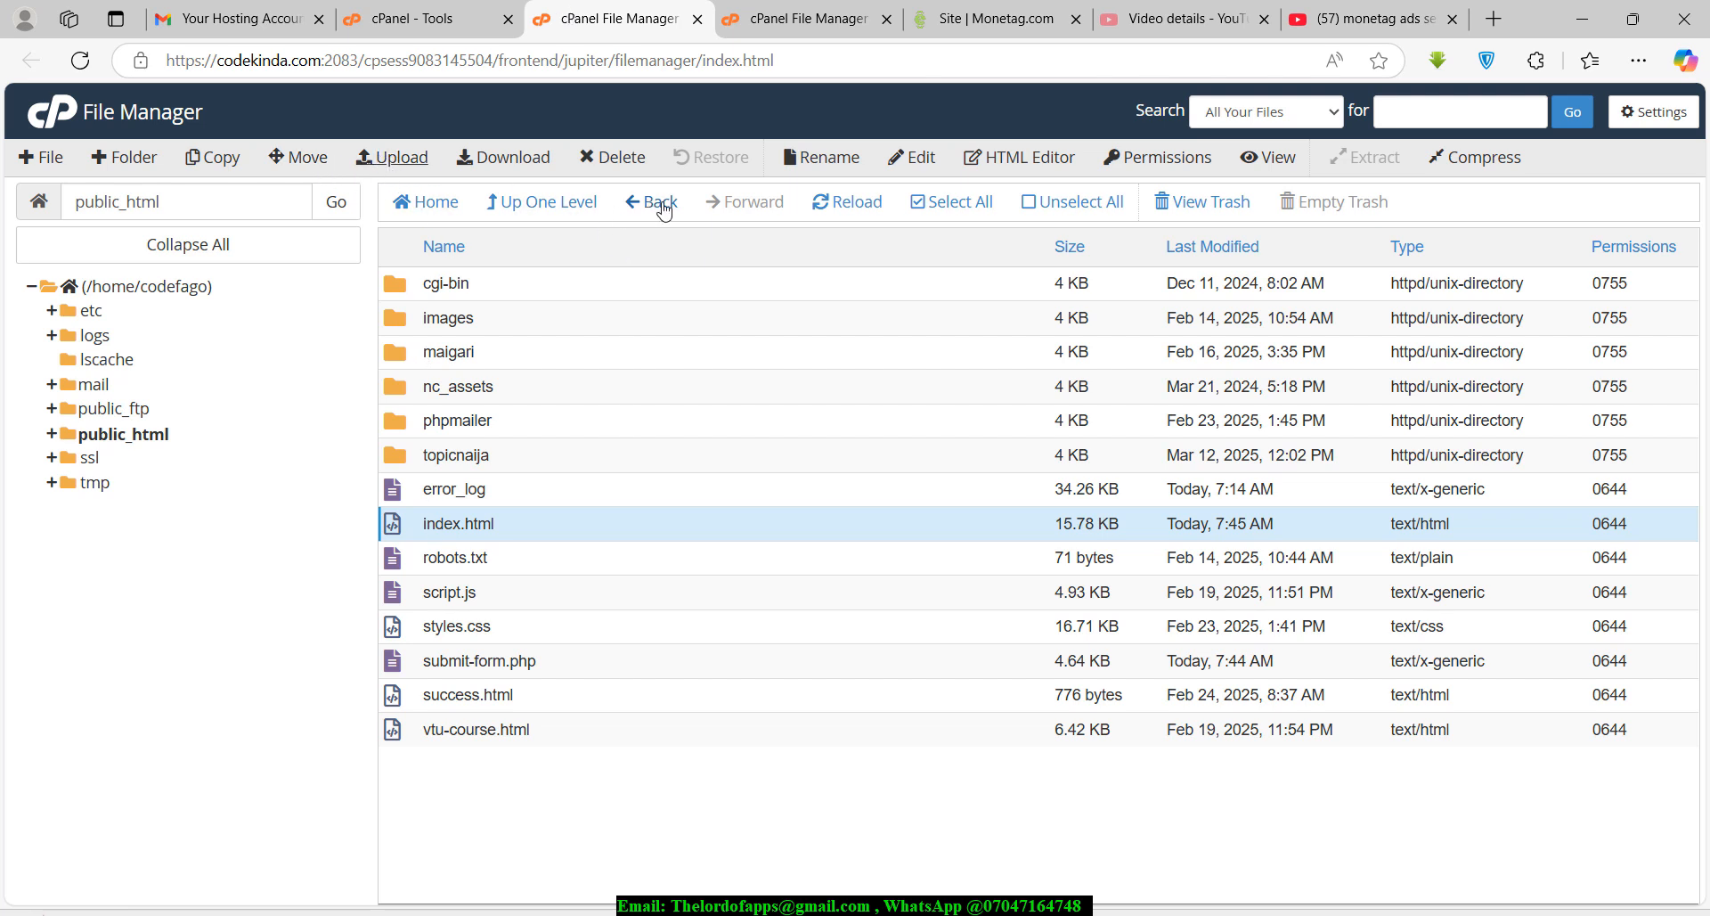
left_click(853, 215)
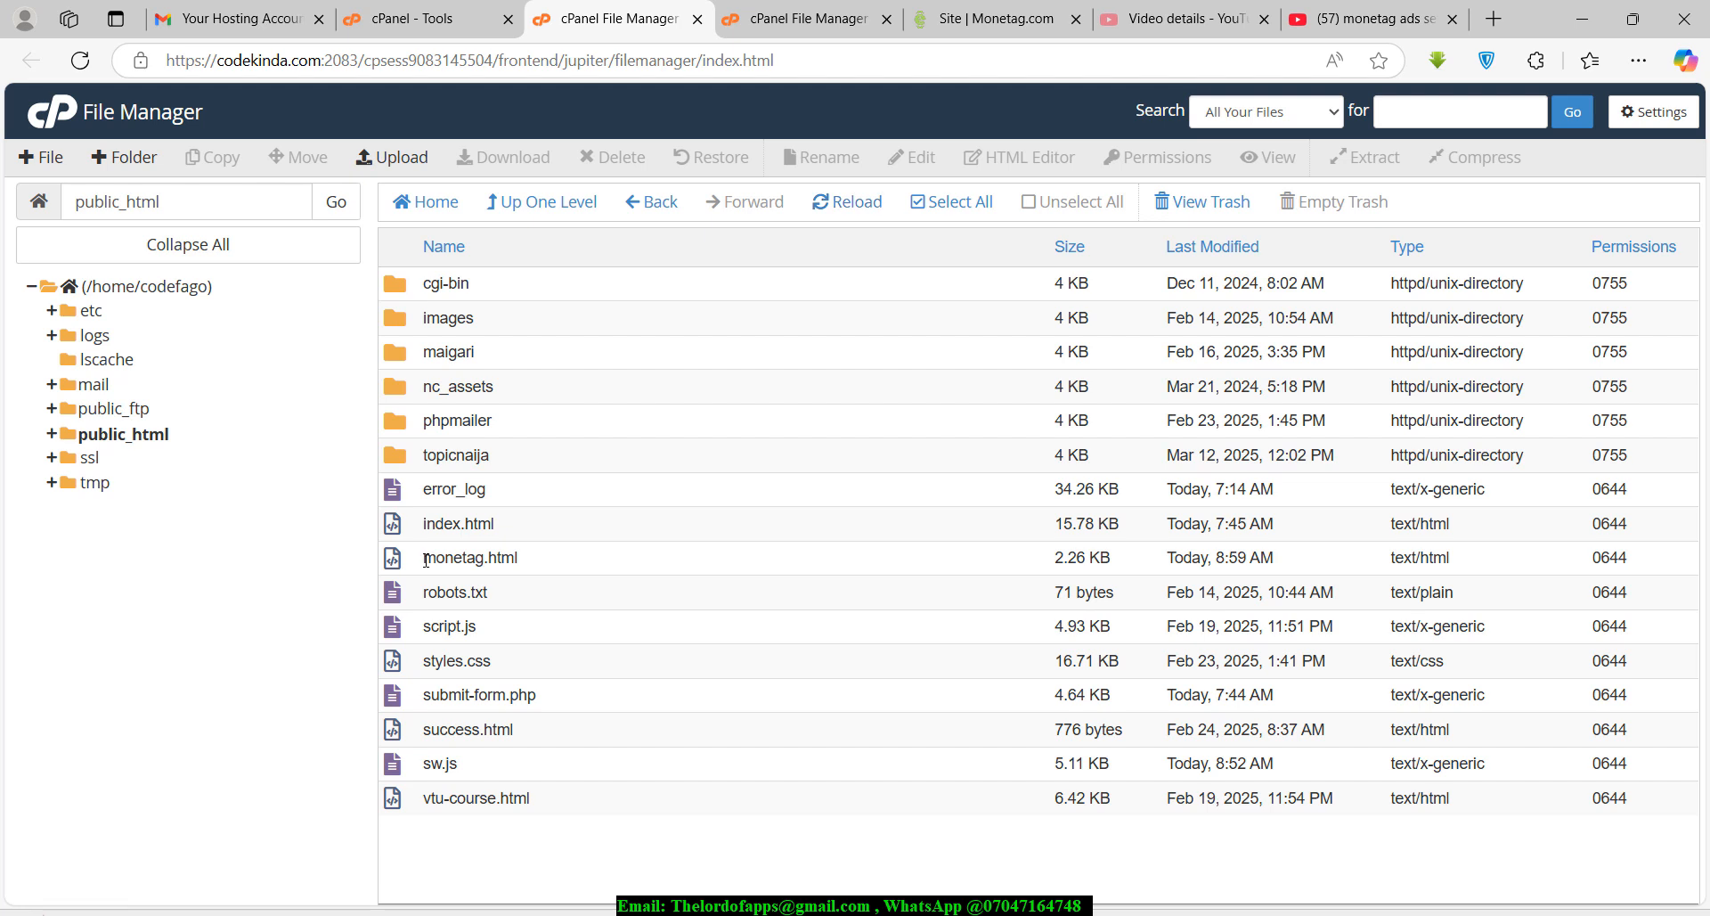
left_click(563, 558)
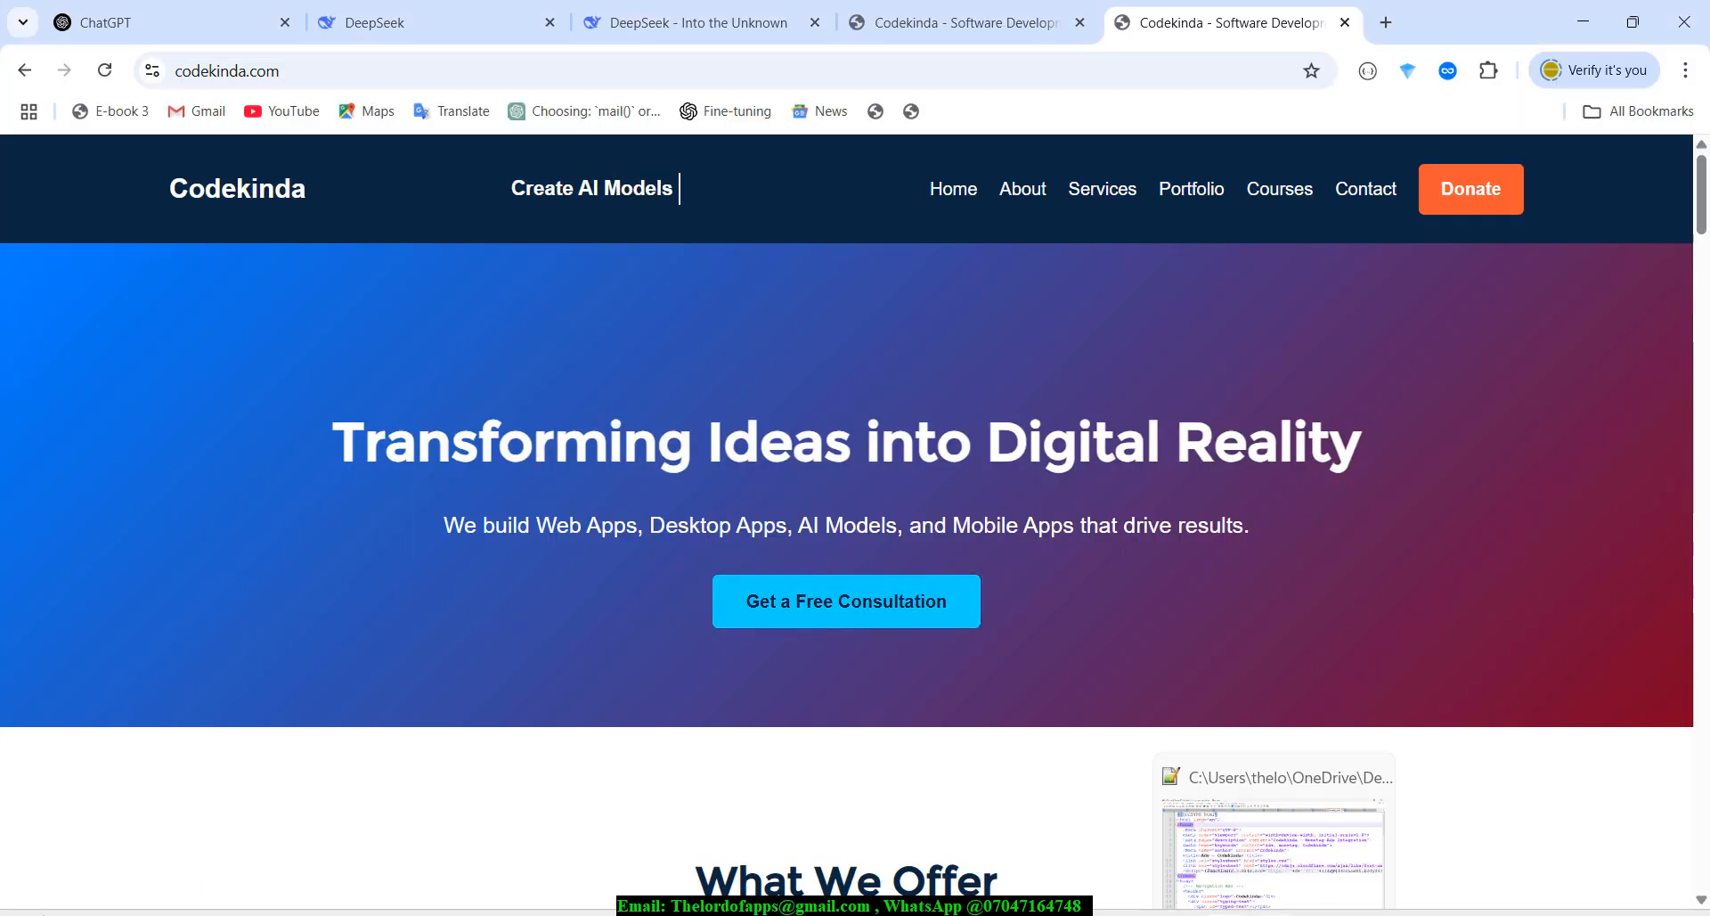
Return to the Monetag page and run the installation check for the Interstitial tag.
left_click(1275, 912)
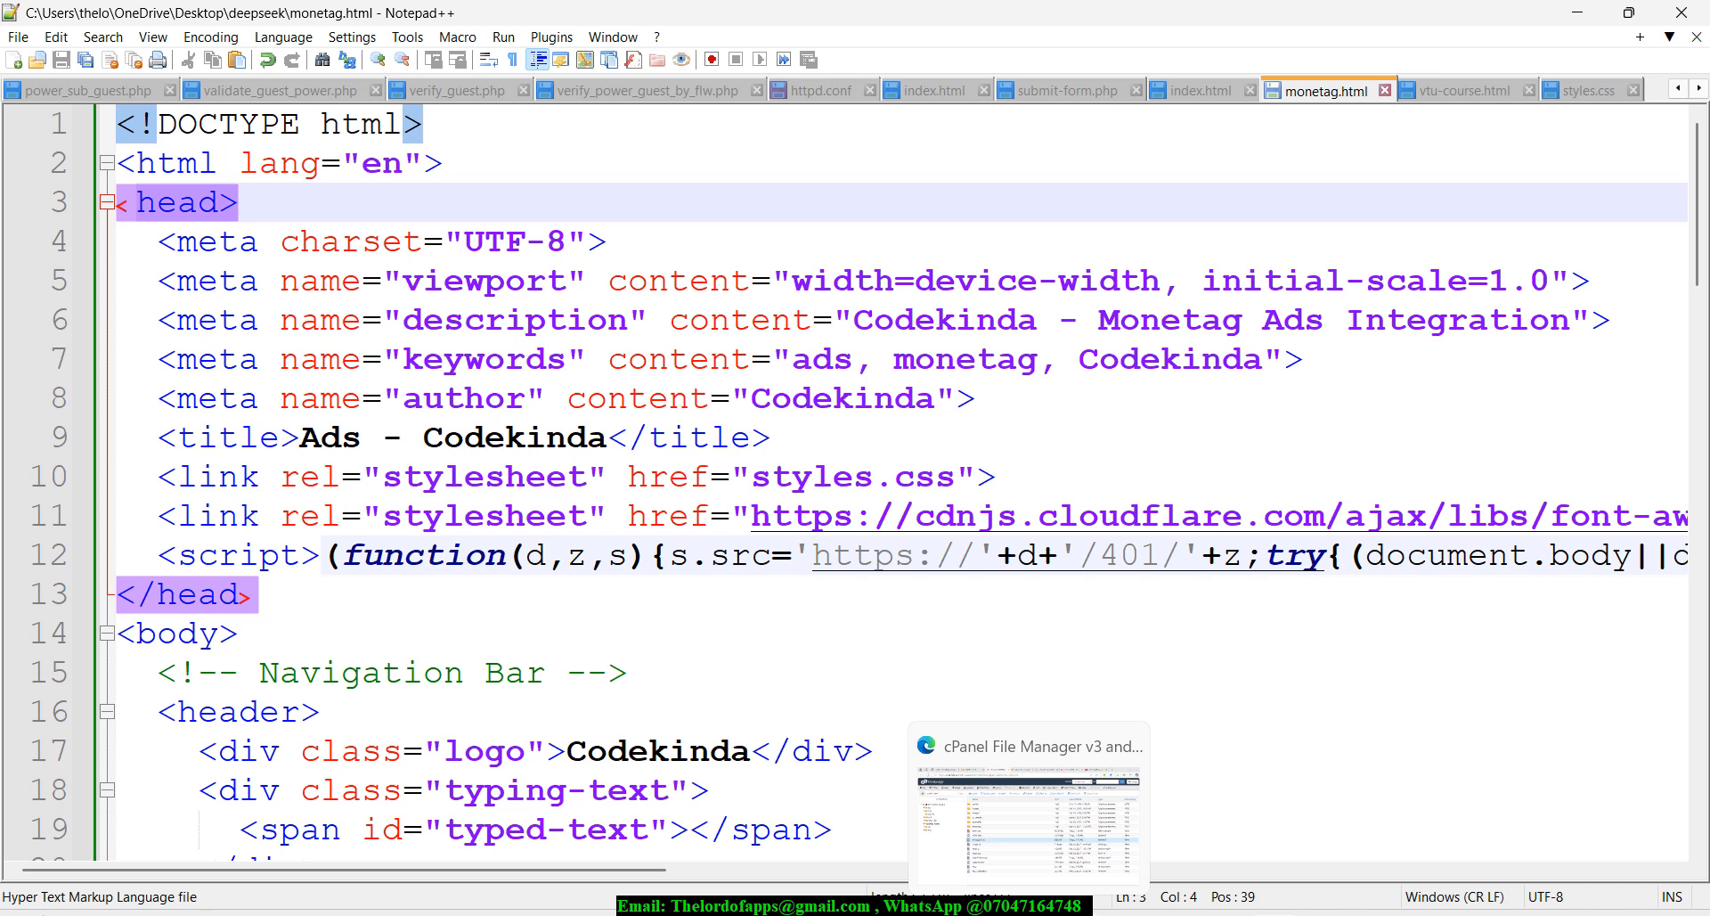
left_click(1029, 820)
left_click(971, 7)
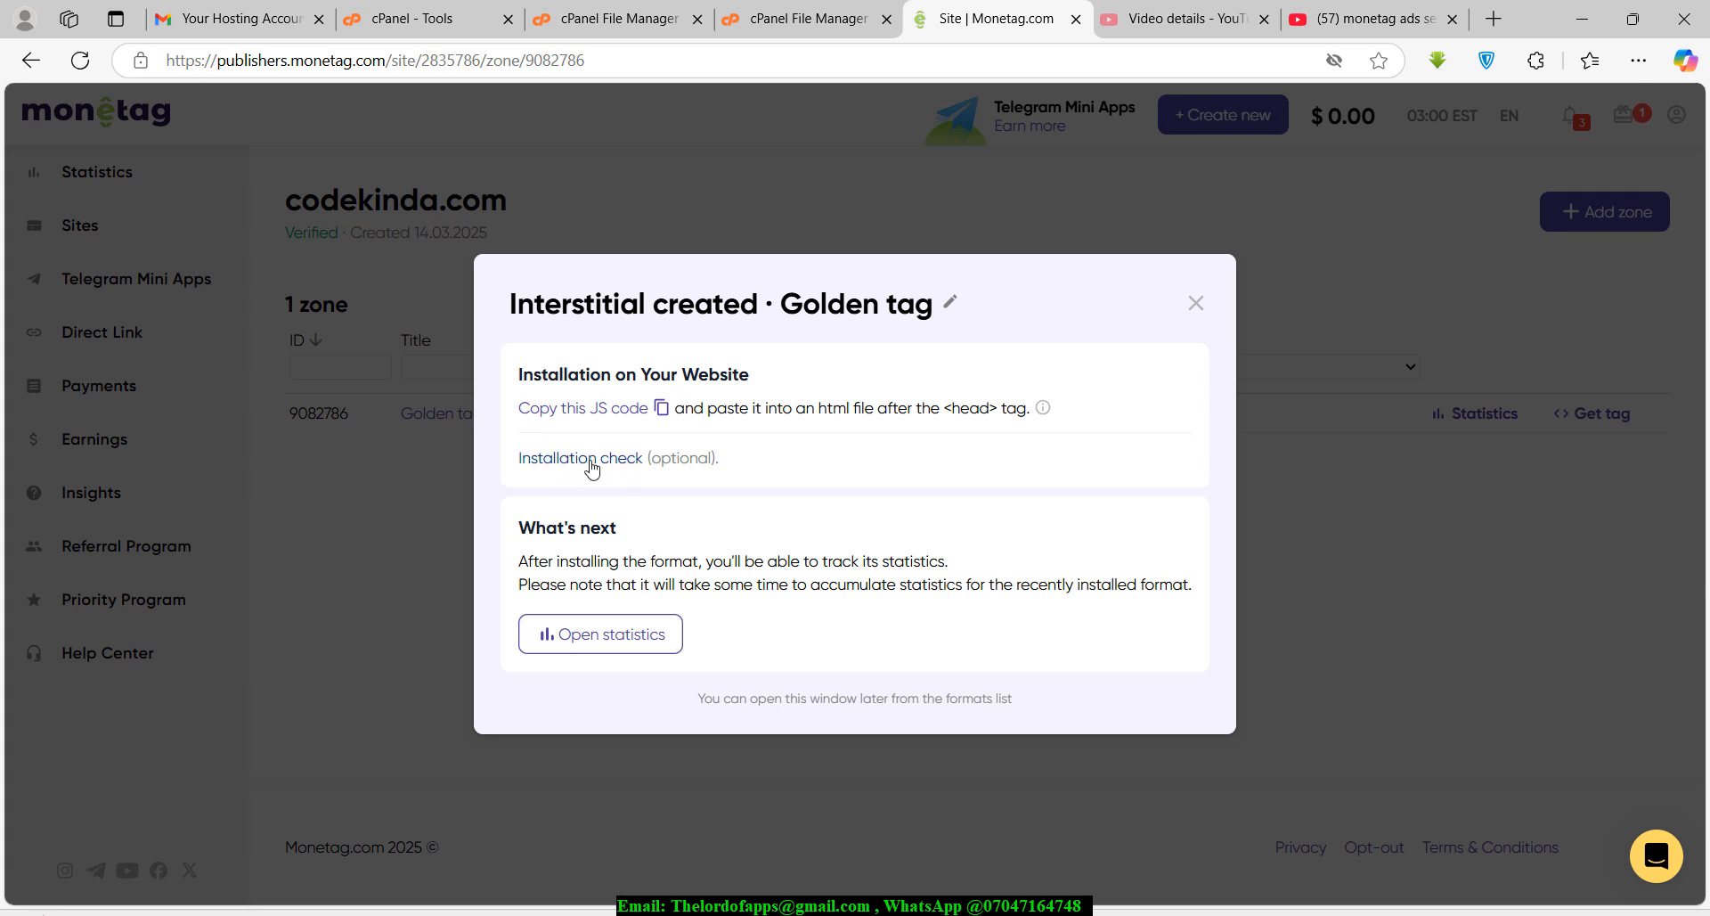
left_click(562, 459)
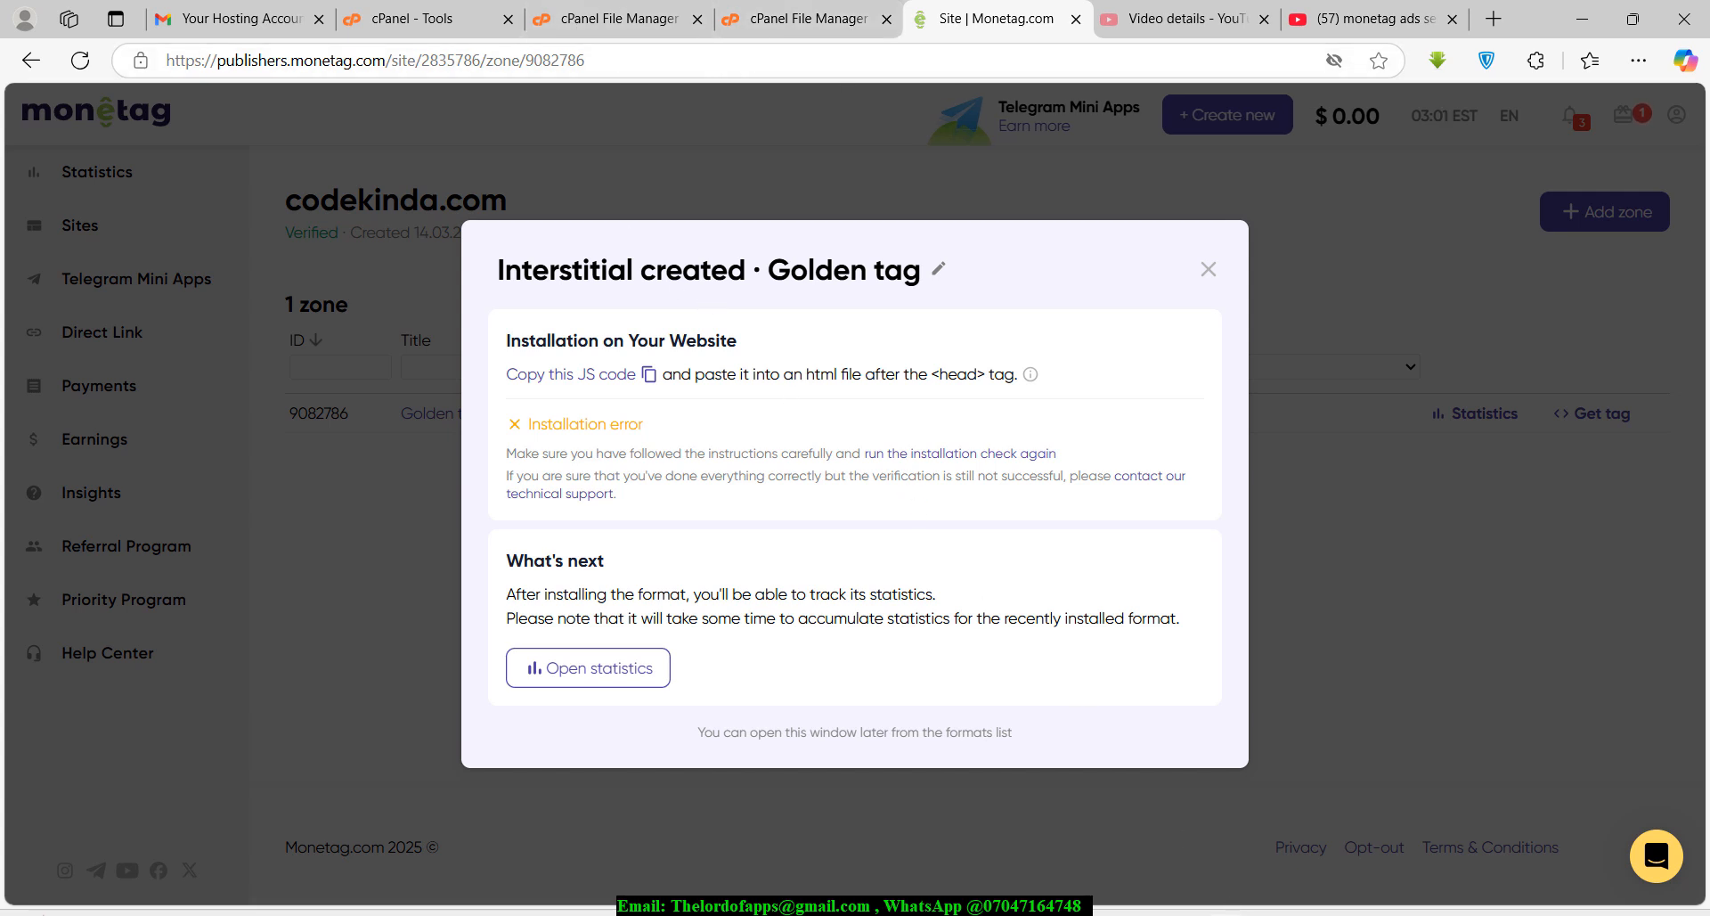
left_click(1224, 913)
left_click(285, 69)
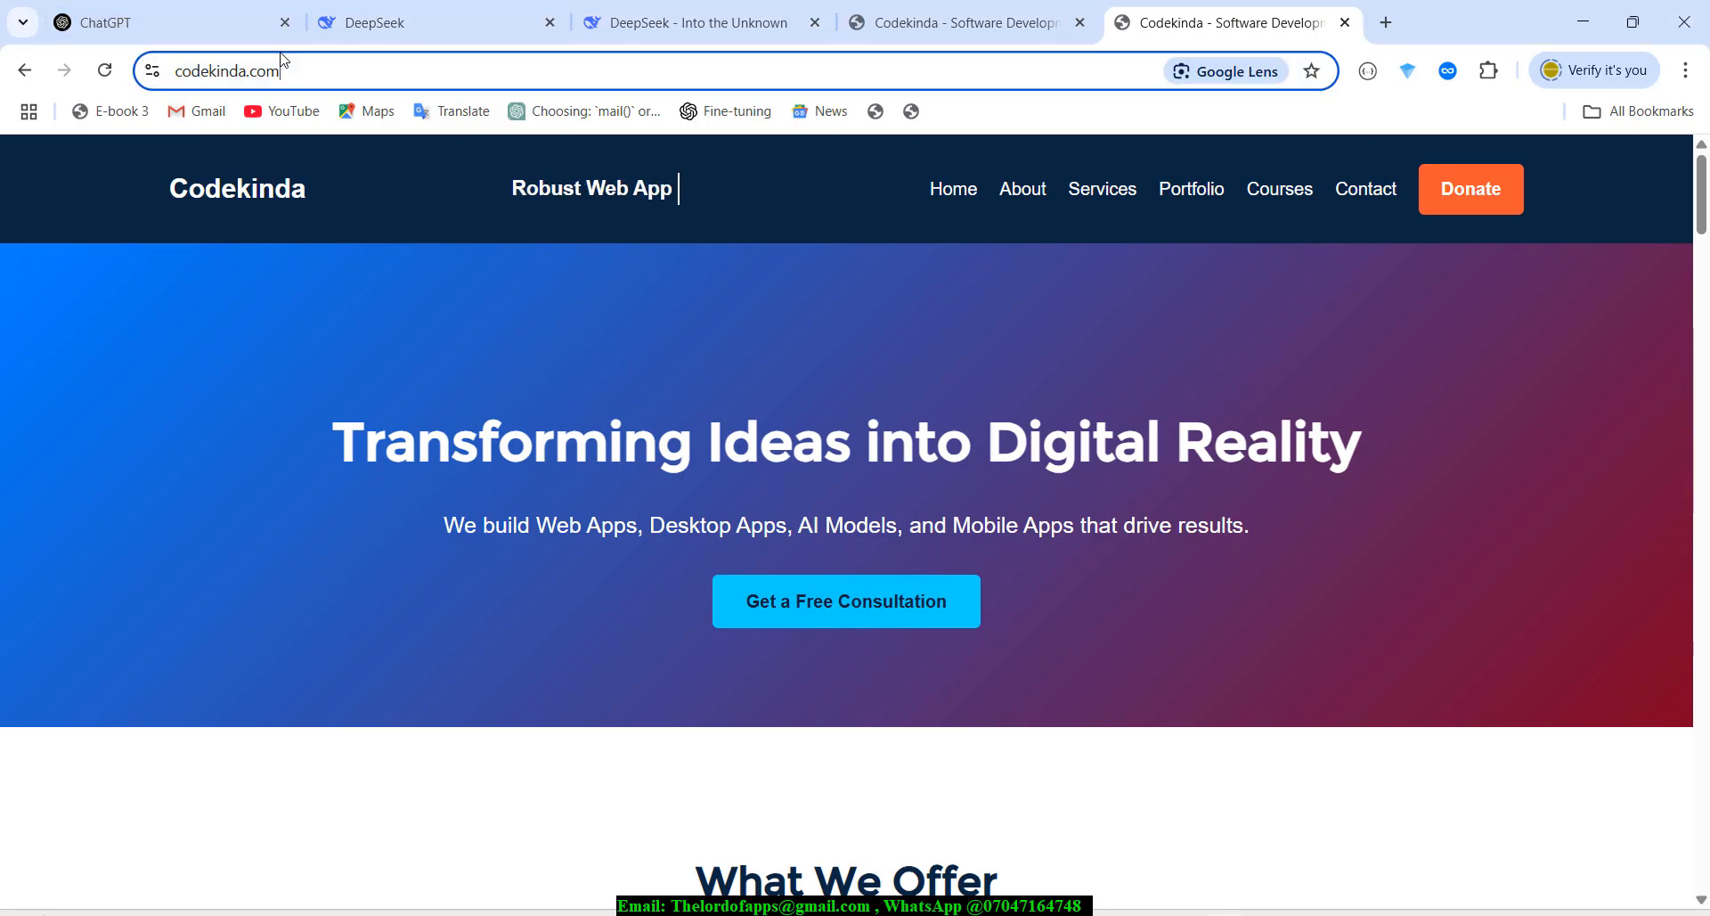
type("/")
key("BackSpace")
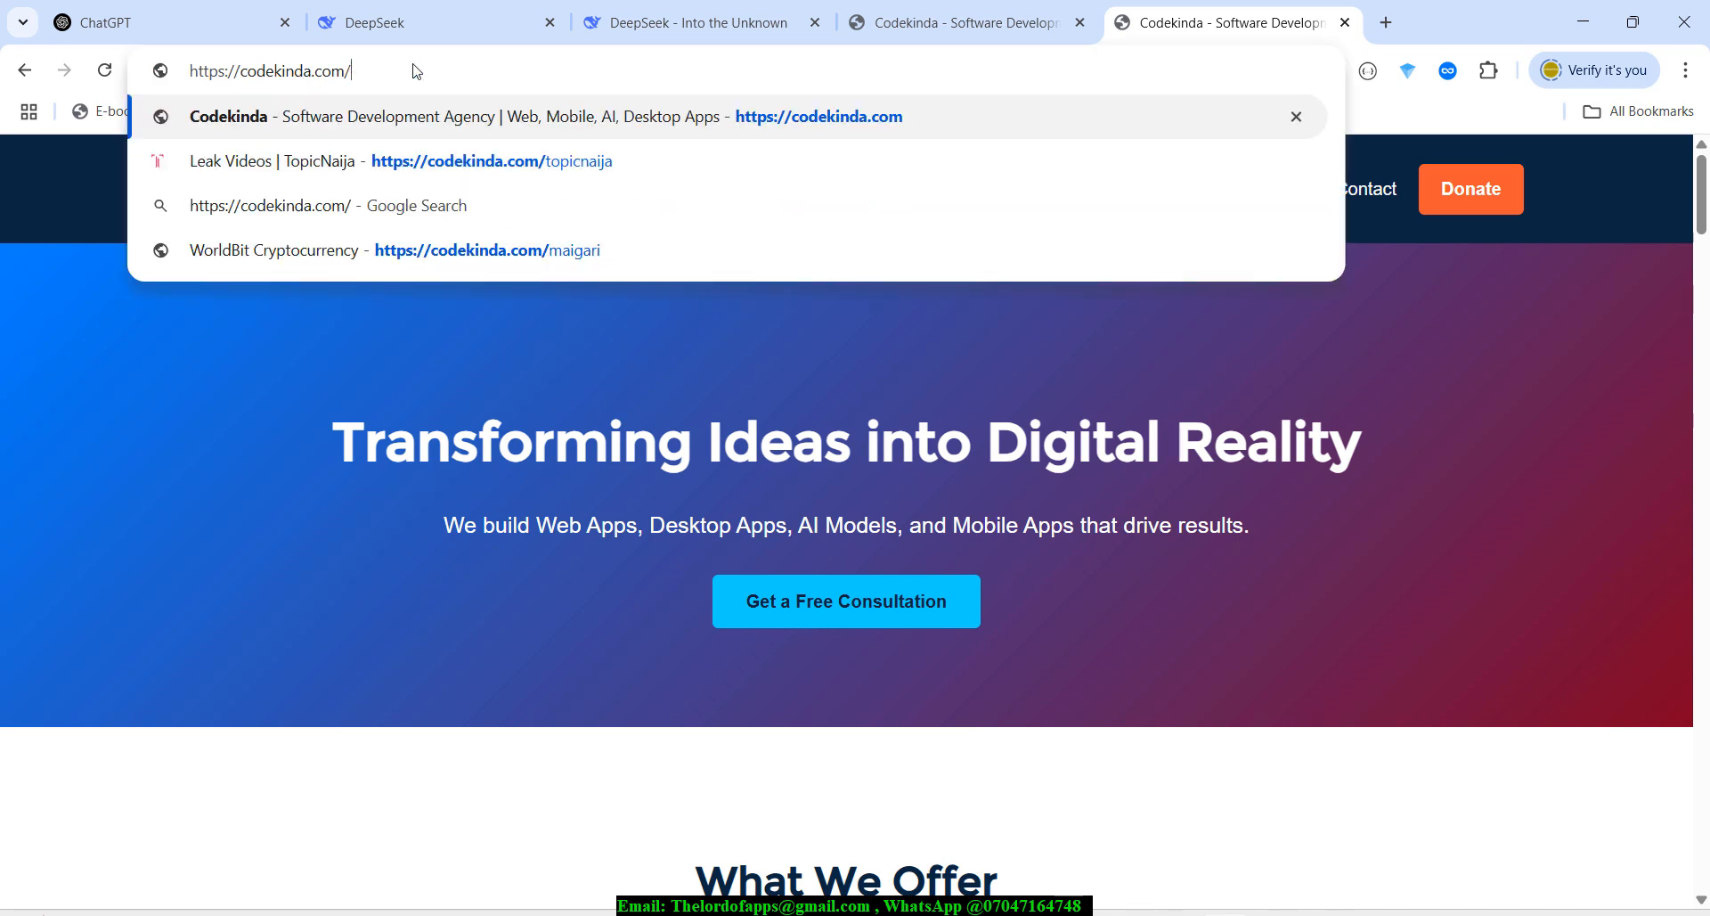
type("mo")
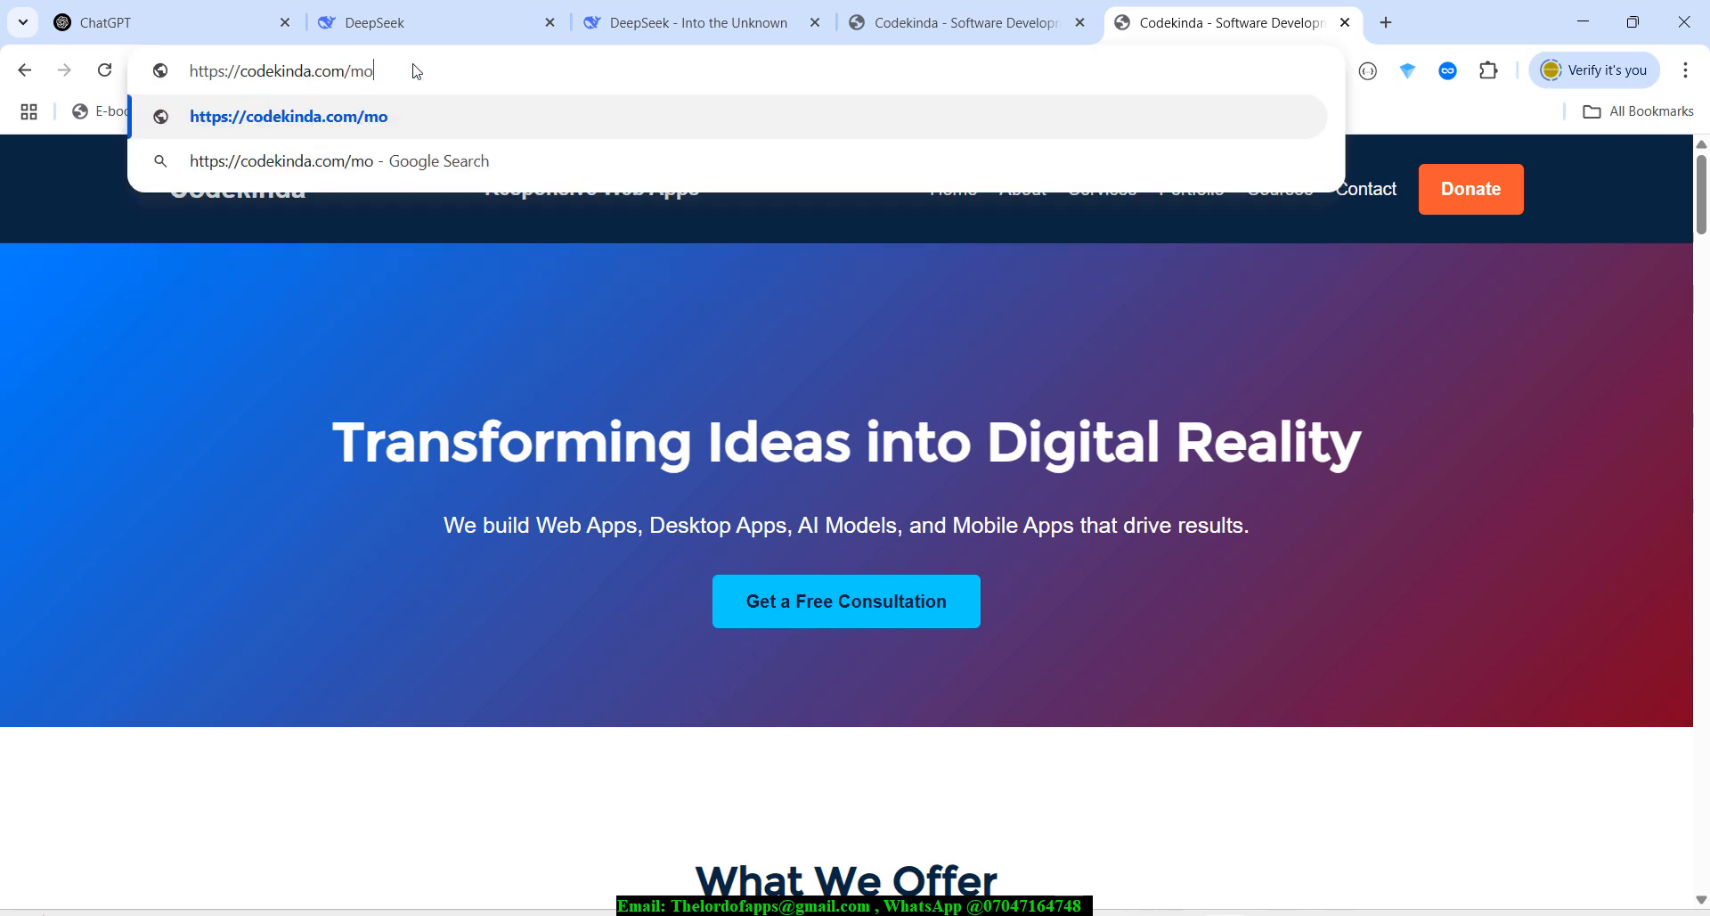
type("netag.html")
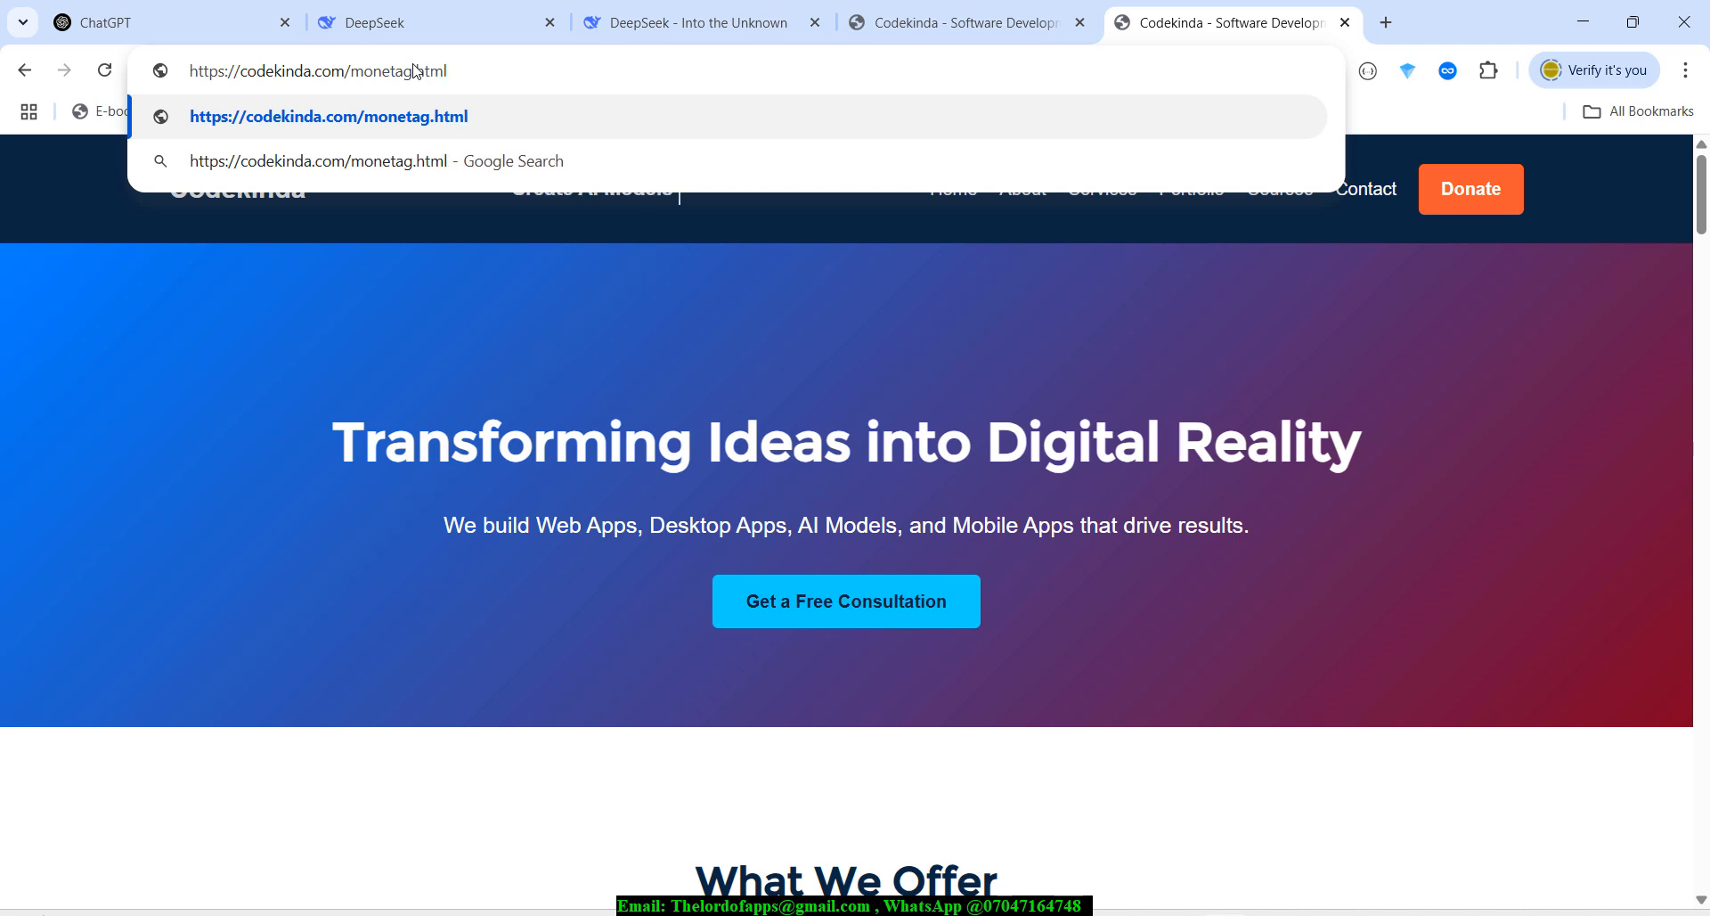
key("Return")
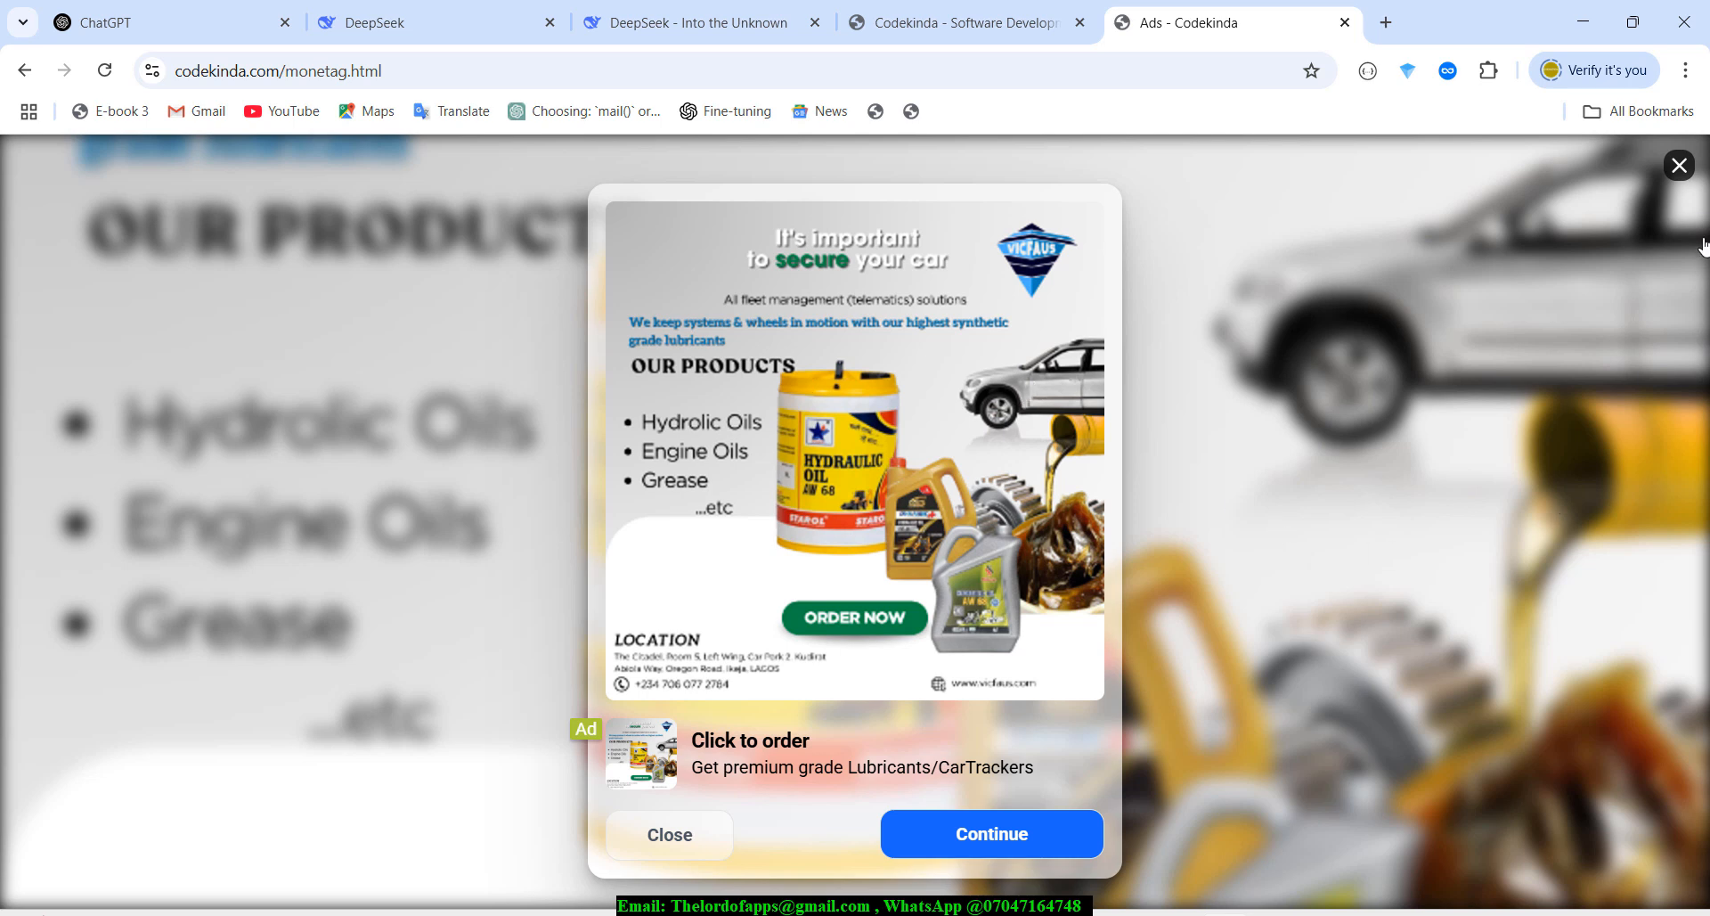
Dismiss the interstitial ad covering the monetag.html page and reload the page.
left_click(1680, 170)
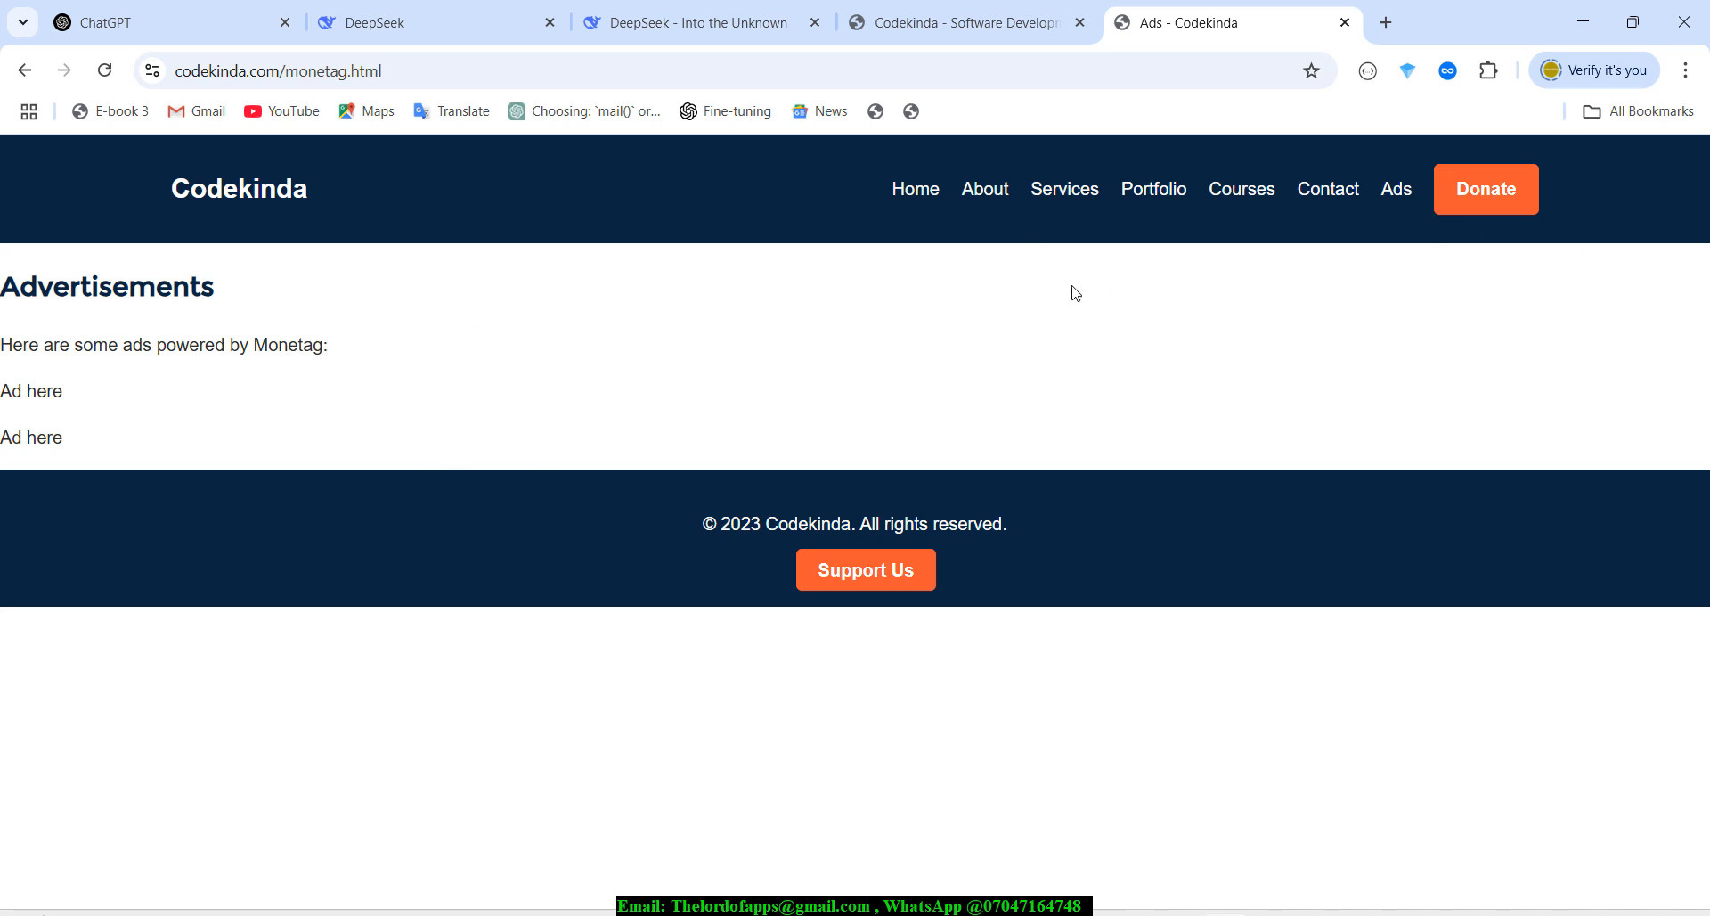
left_click(420, 67)
key("Return")
Return to Monetag, rerun the Interstitial installation check, then close its dialog and refresh the codekinda.com zones page.
left_click(1036, 914)
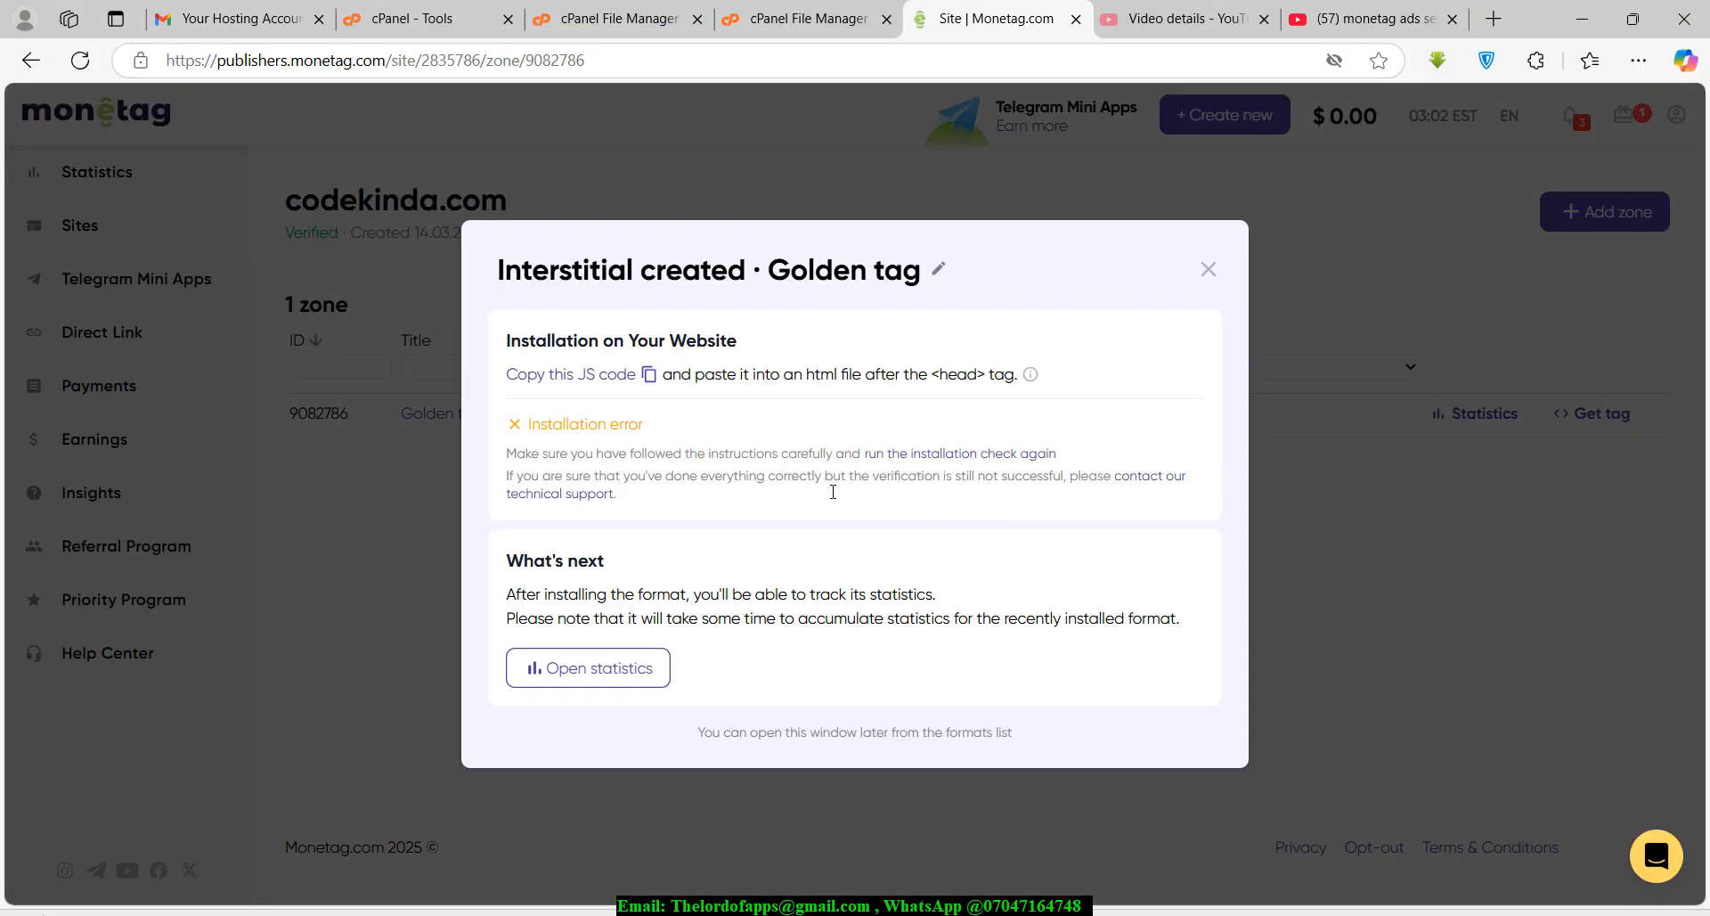
left_click(986, 457)
left_click(1208, 269)
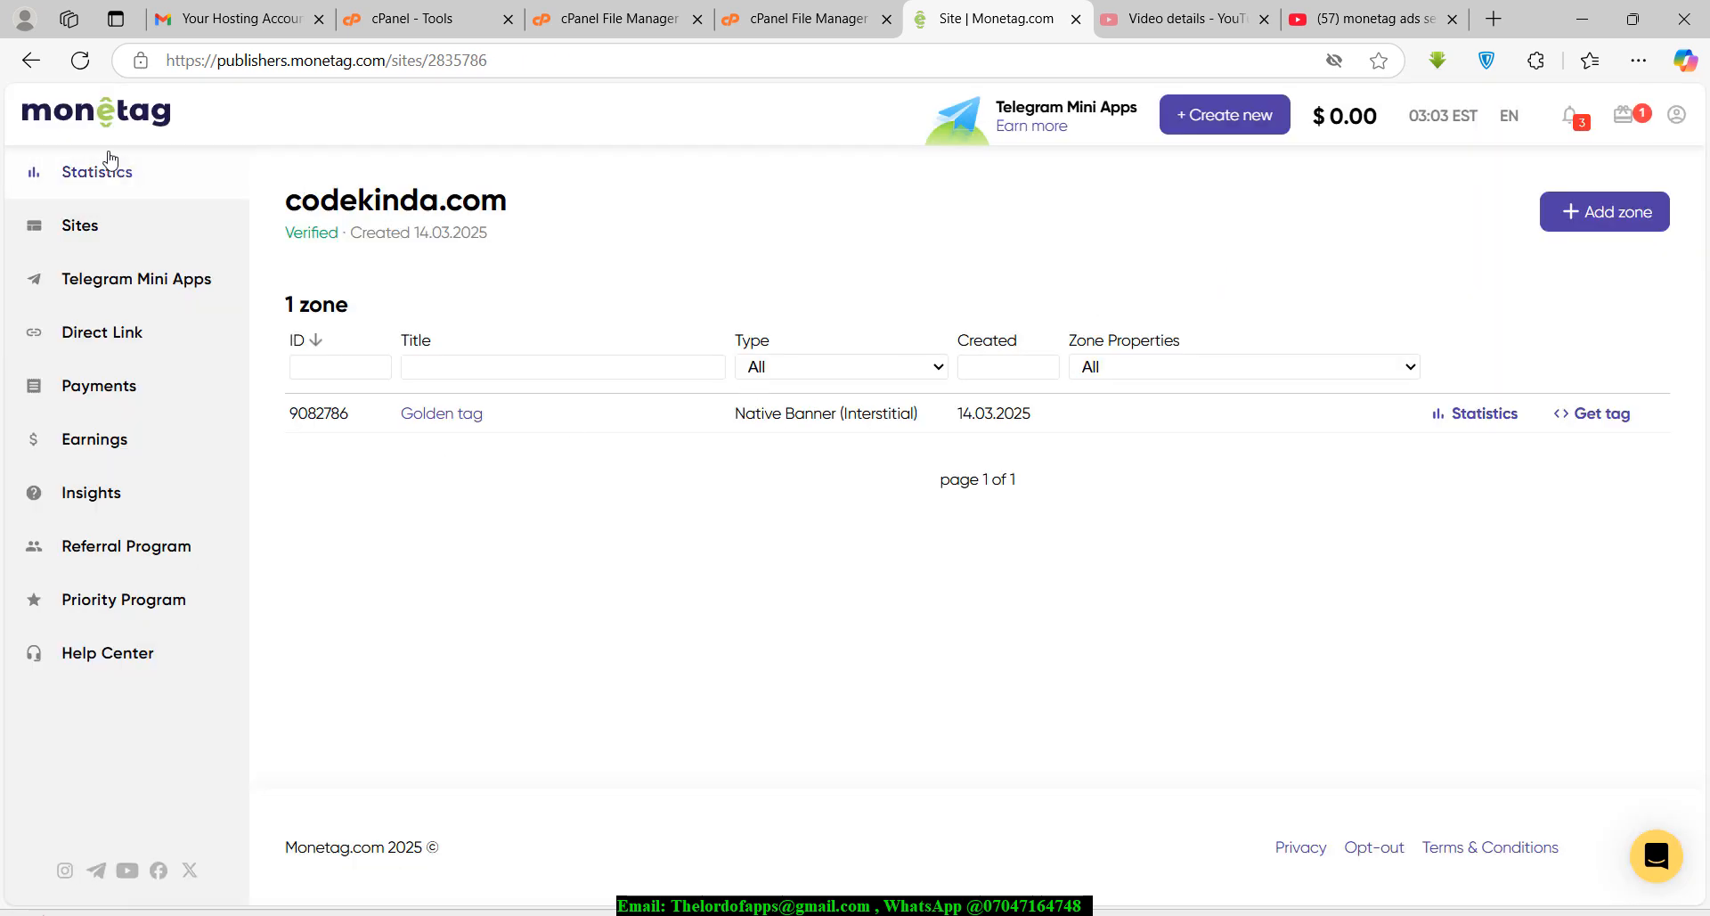
left_click(83, 61)
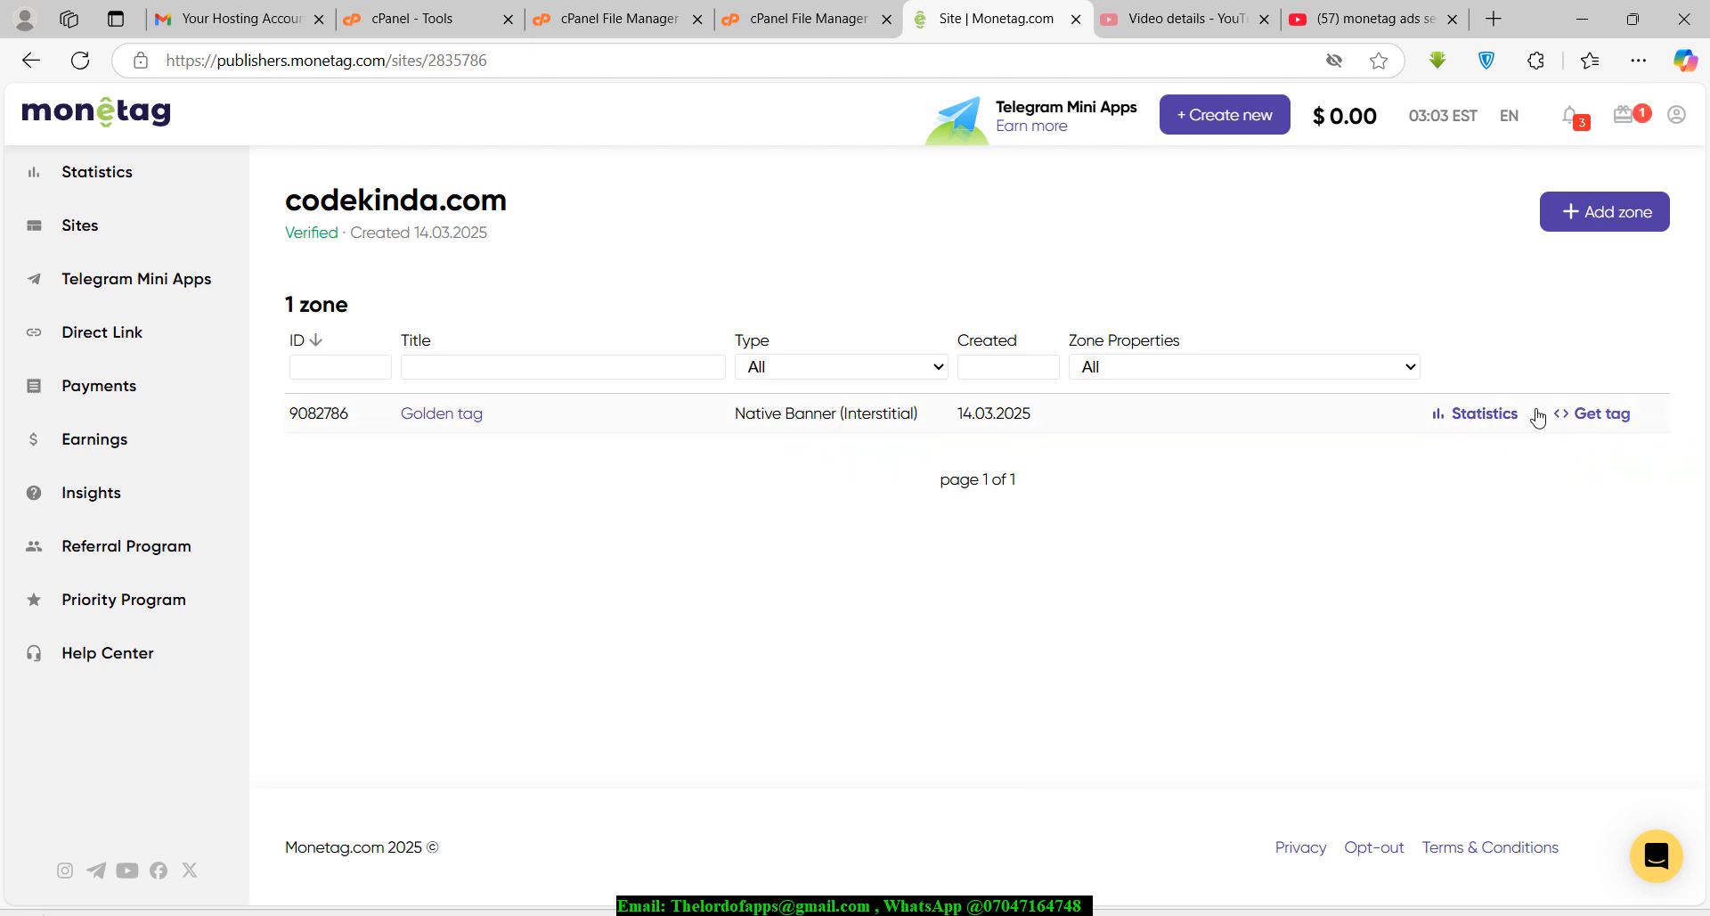
Open the statistics of the Golden tag zone and review the report for the selected period.
left_click(1481, 415)
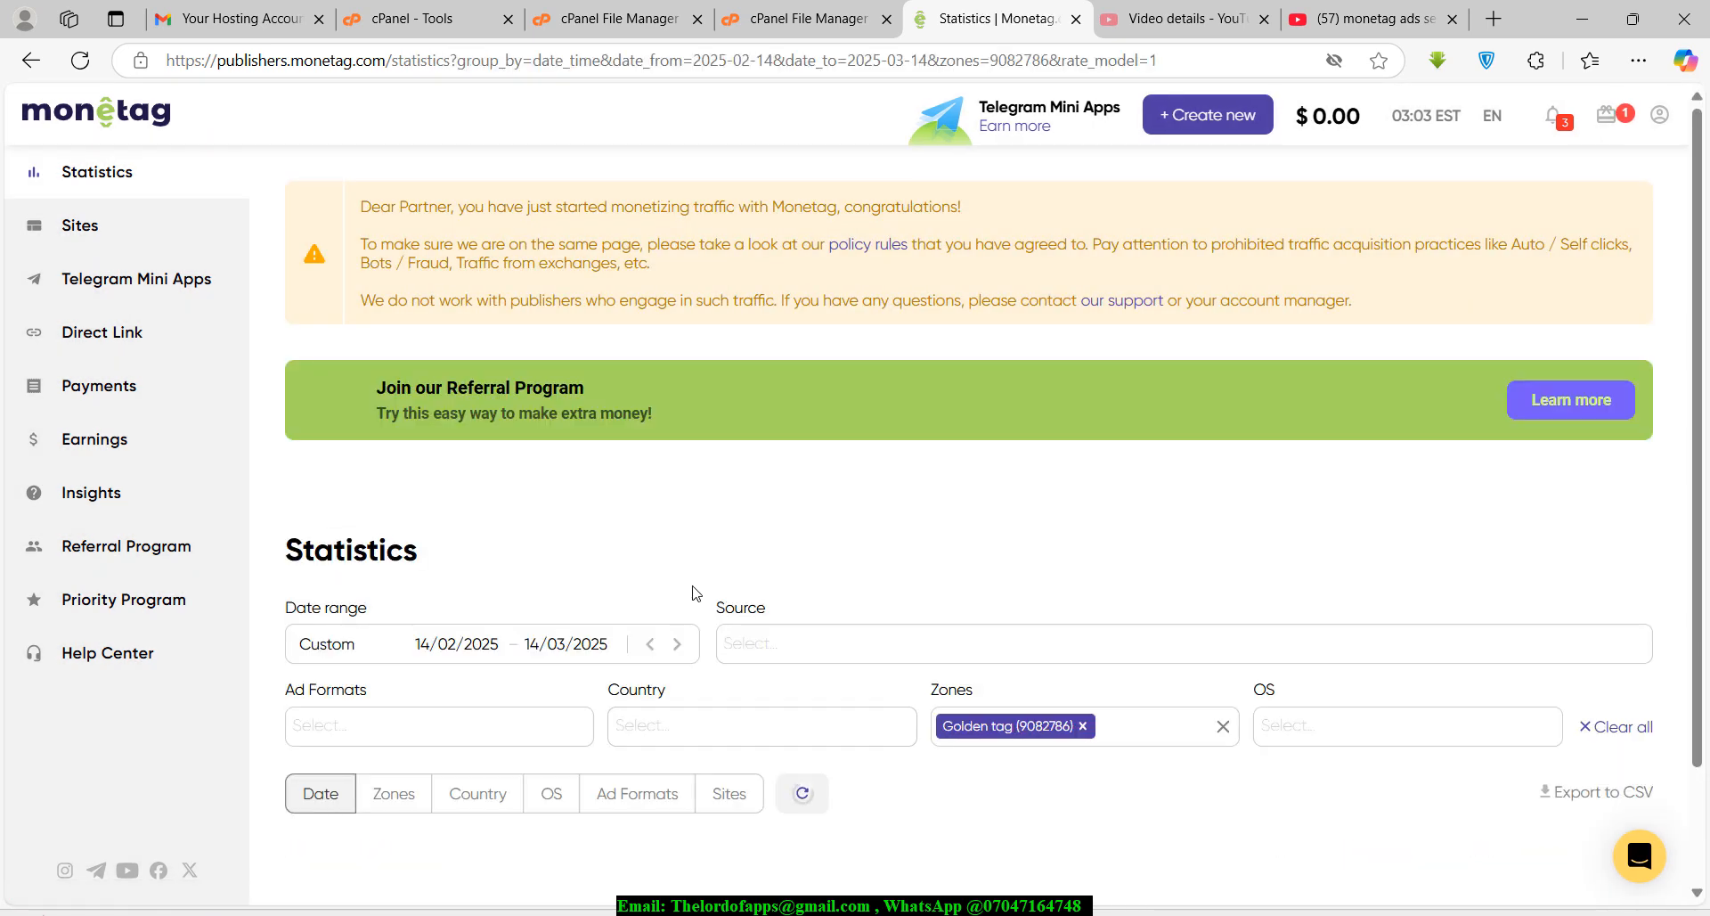
left_click_drag(1699, 342, 1700, 519)
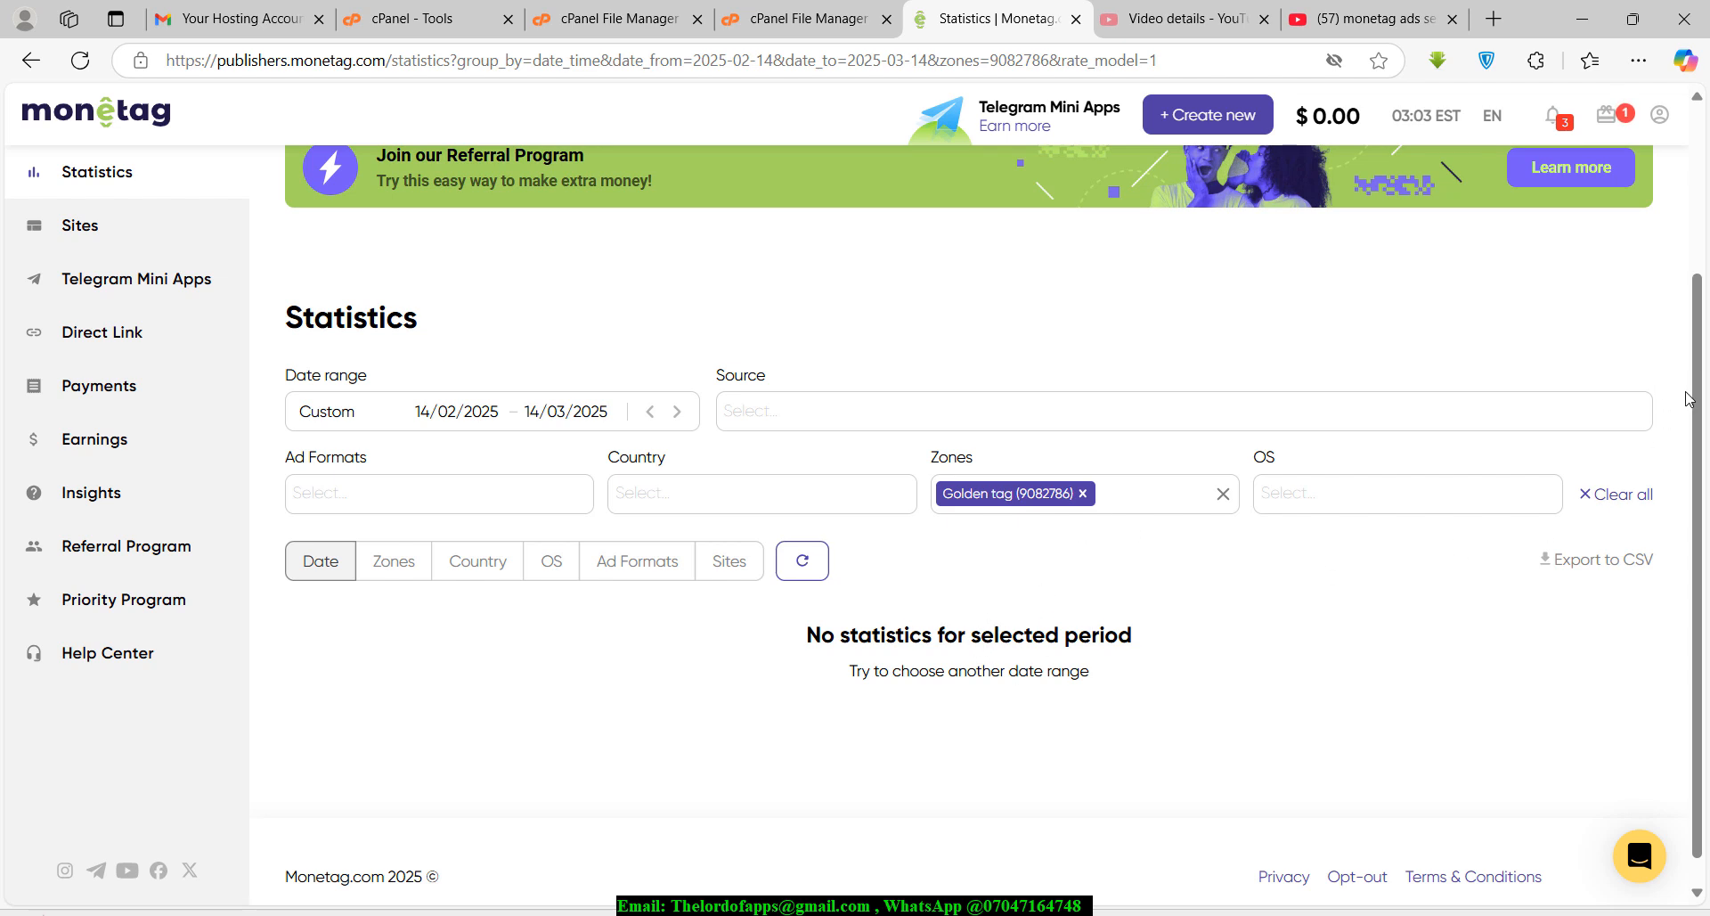
scroll(1698, 419, "up", 3)
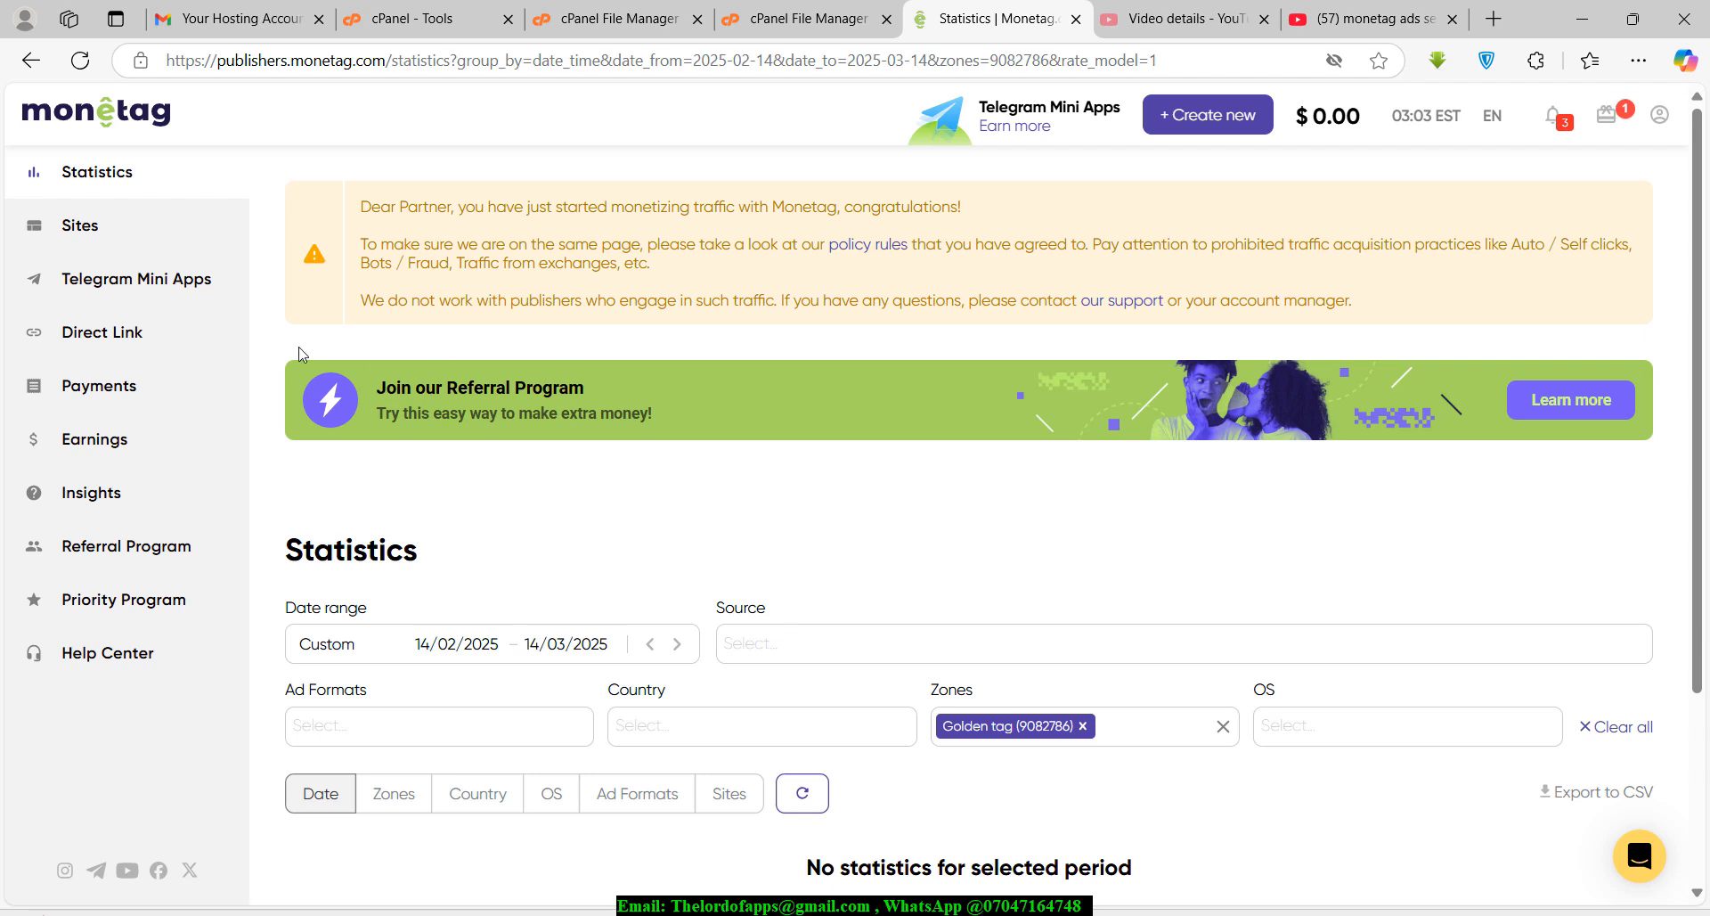
Go to the list of sites and review the statistics report for codekinda.com.
left_click(96, 237)
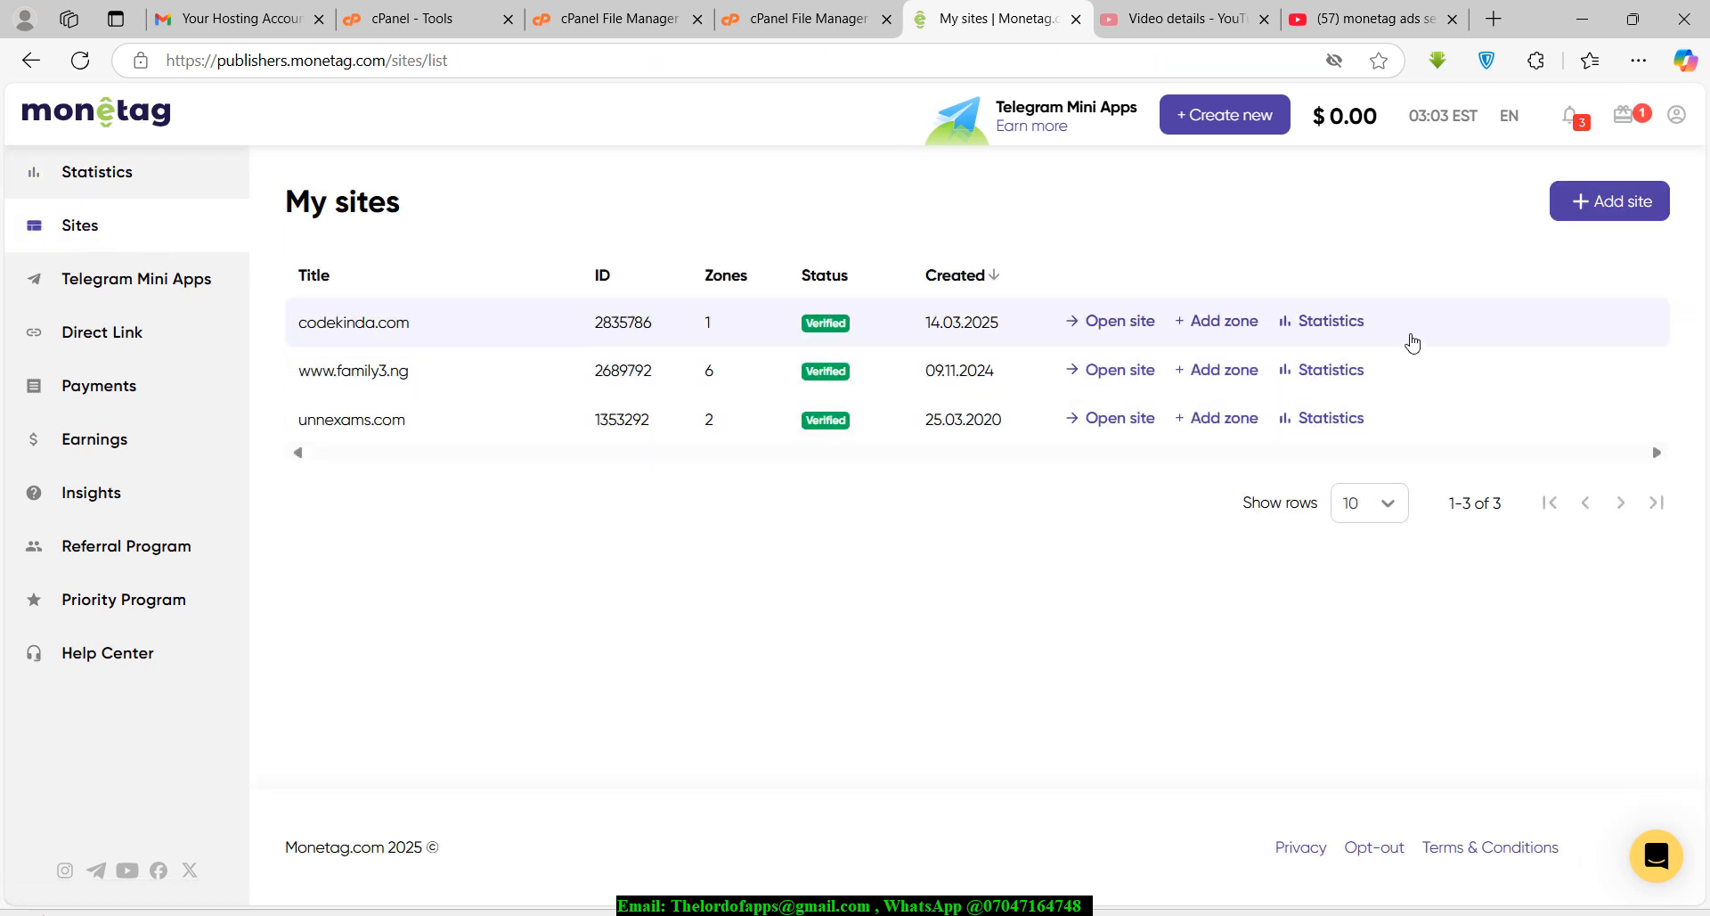
left_click(1331, 322)
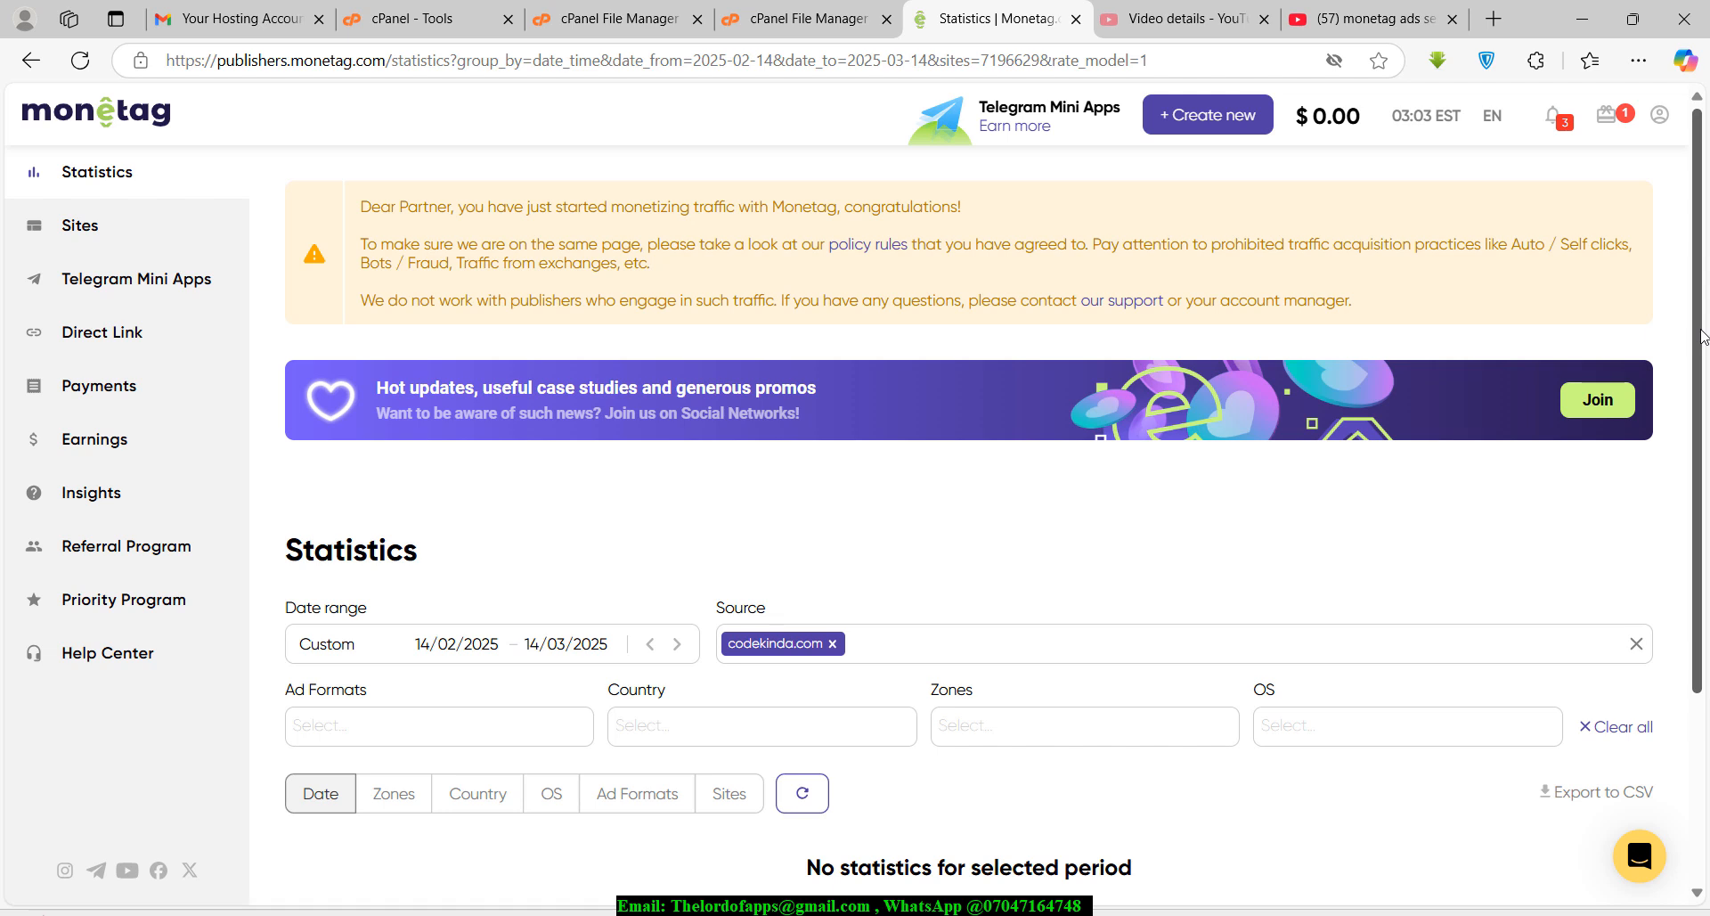
scroll(1701, 336, "down", 3)
scroll(980, 445, "up", 1)
scroll(980, 446, "down", 1)
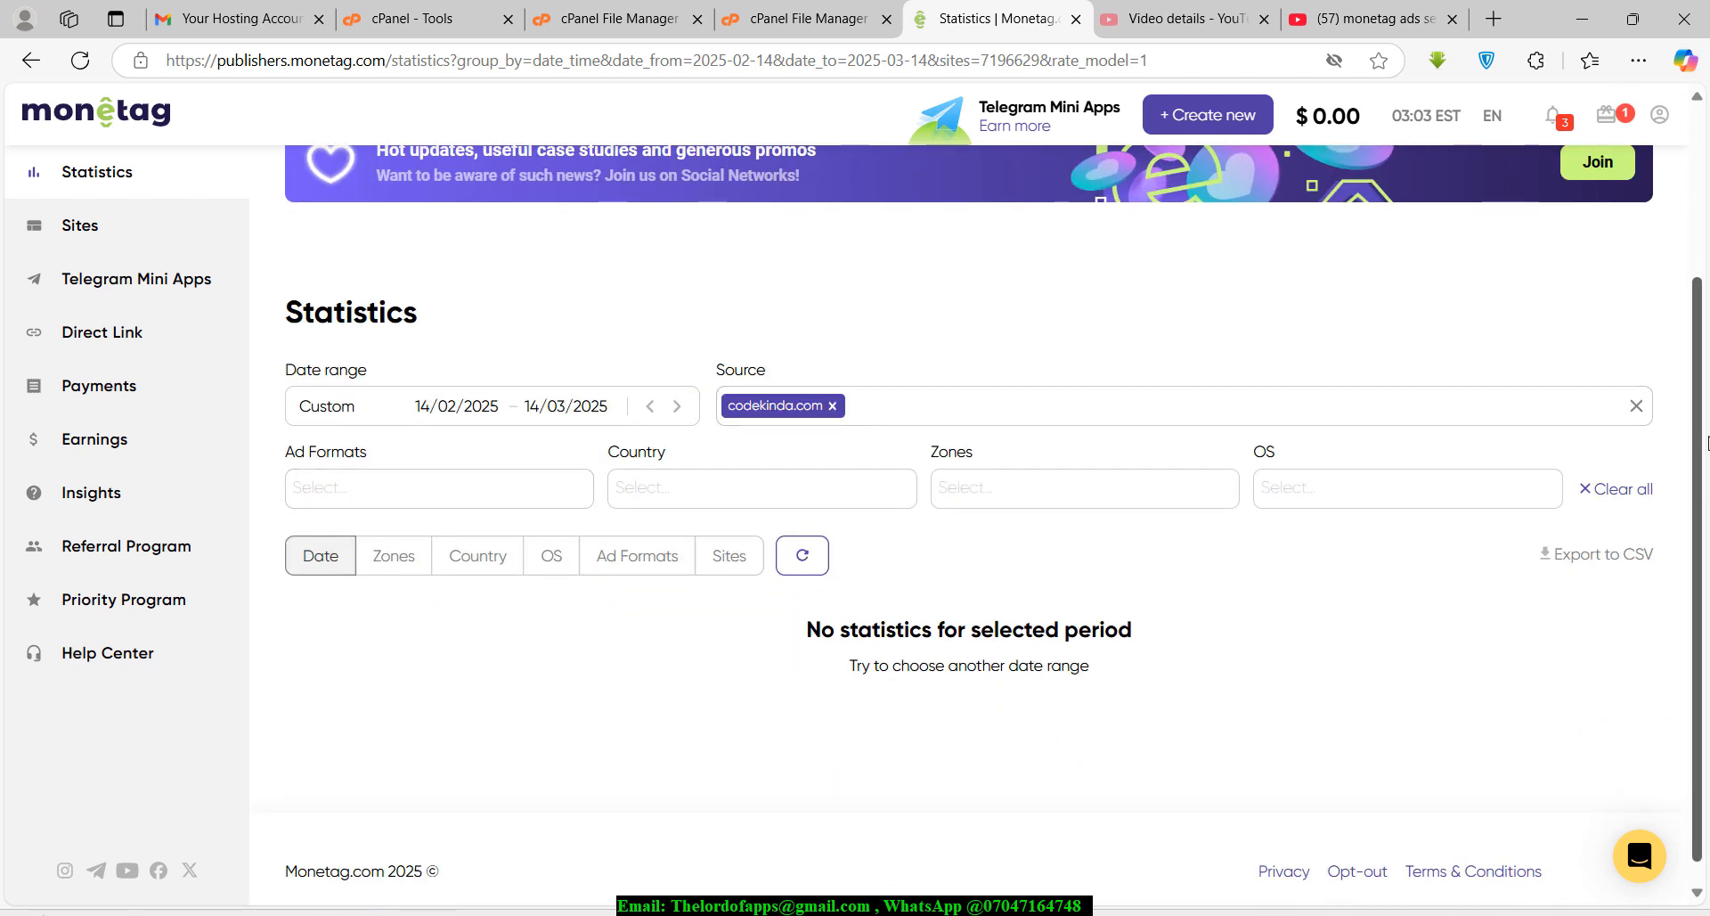
scroll(1697, 613, "up", 3)
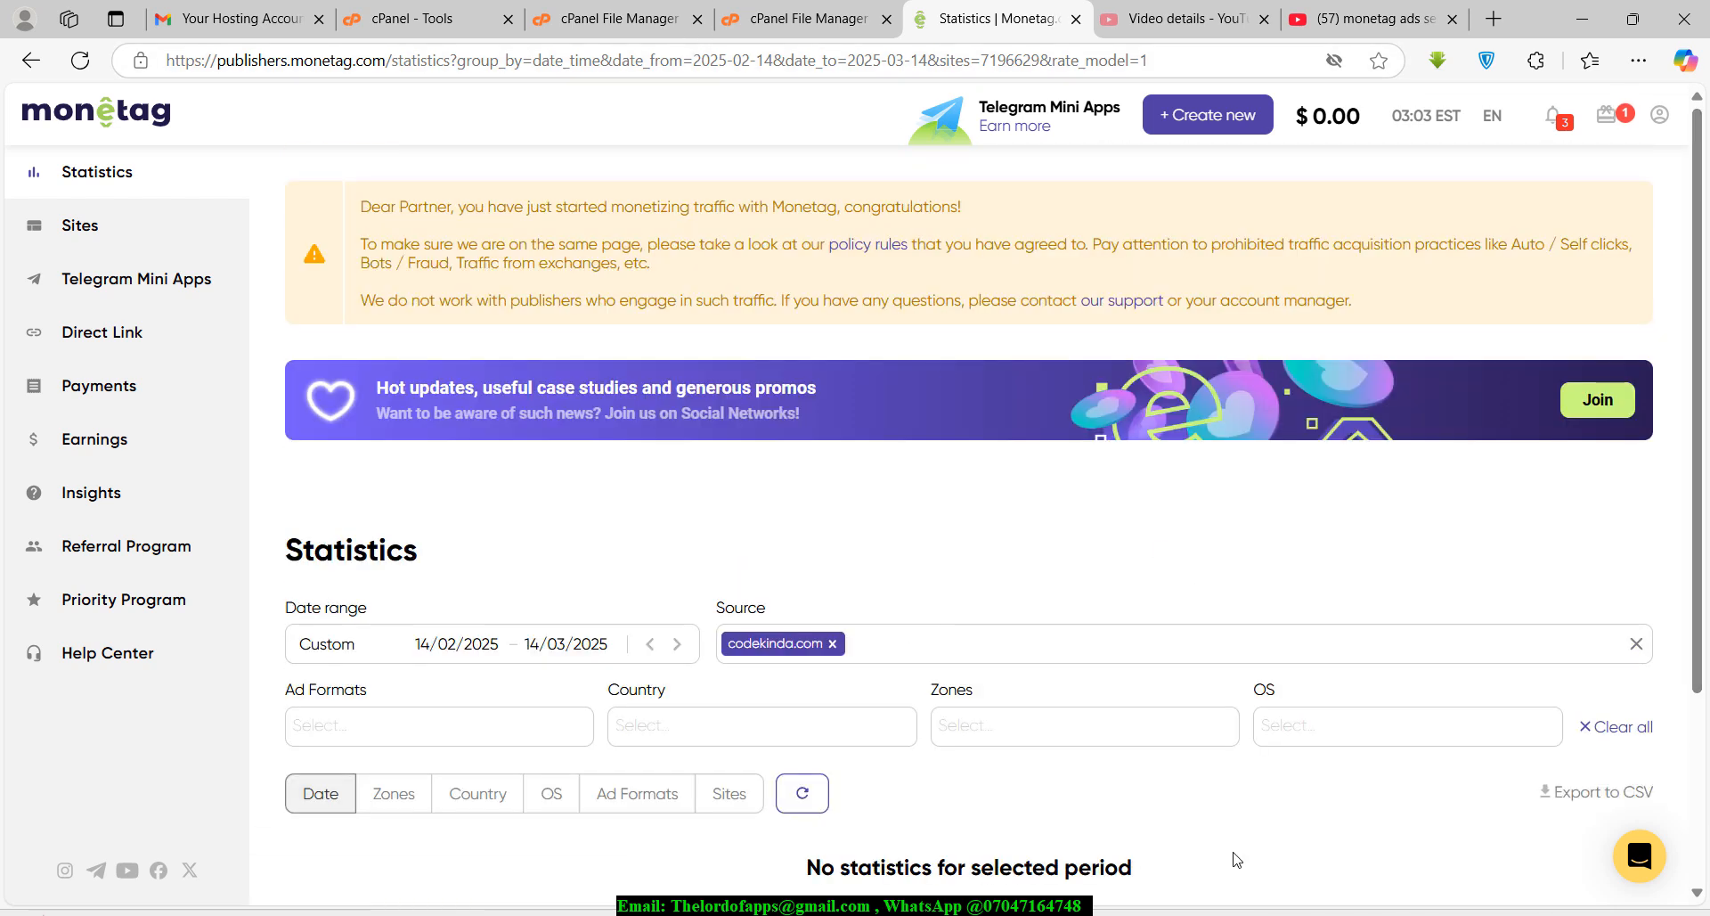
Switch back to Chrome and reload the codekinda.com/monetag.html page.
left_click(1224, 811)
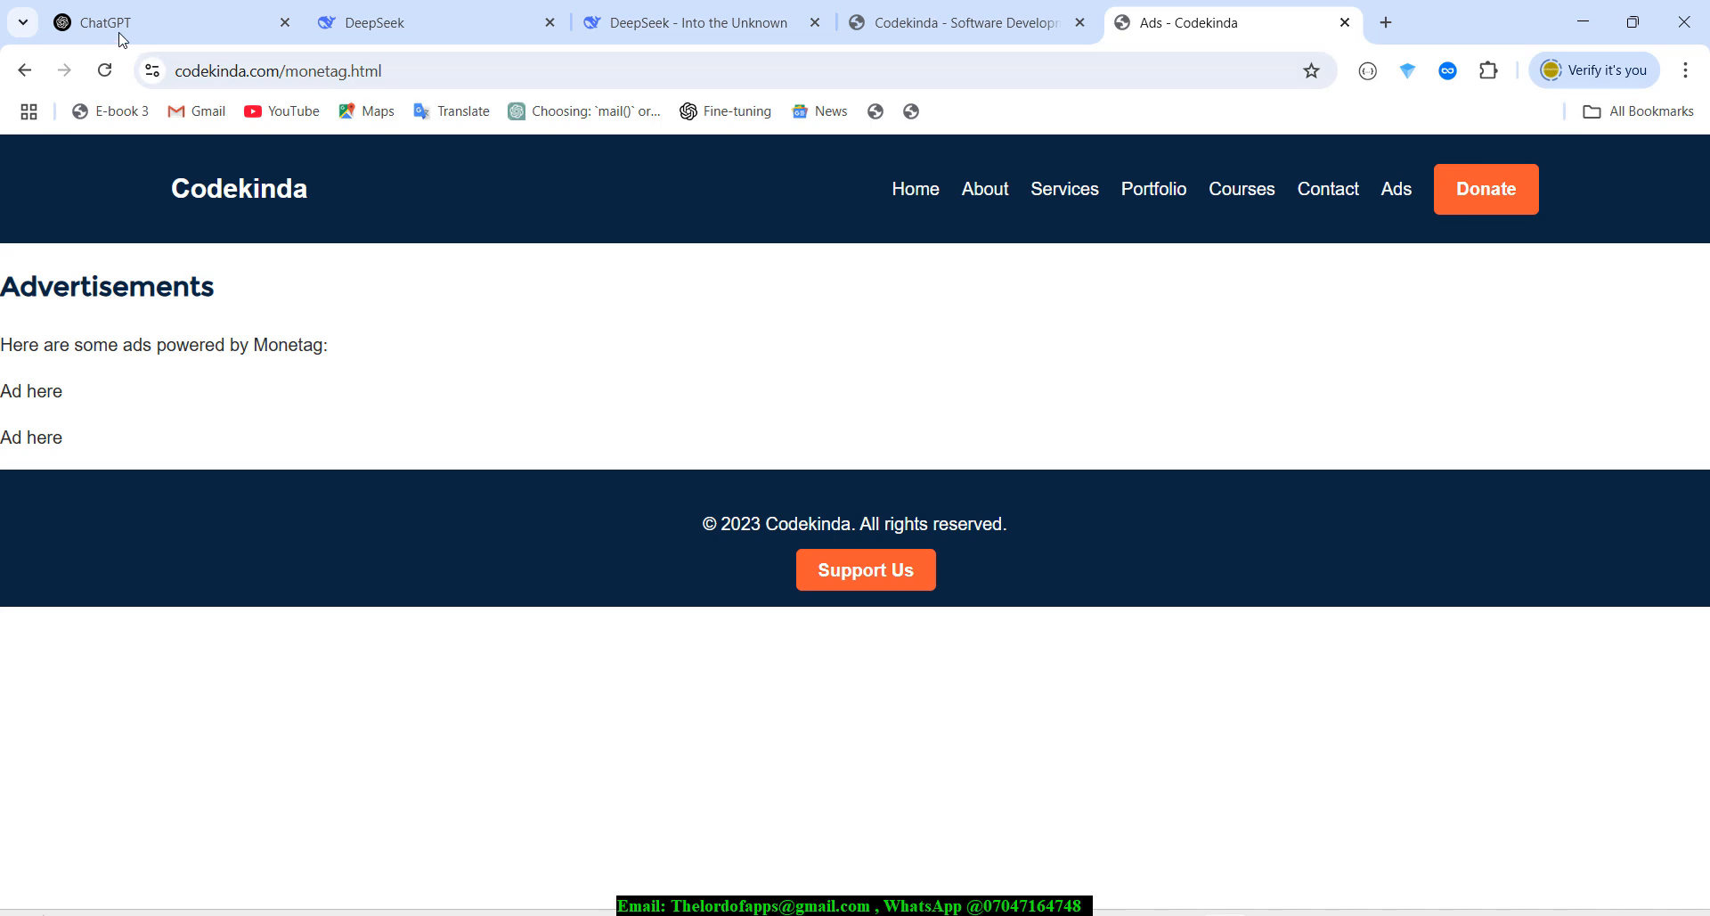
left_click(104, 70)
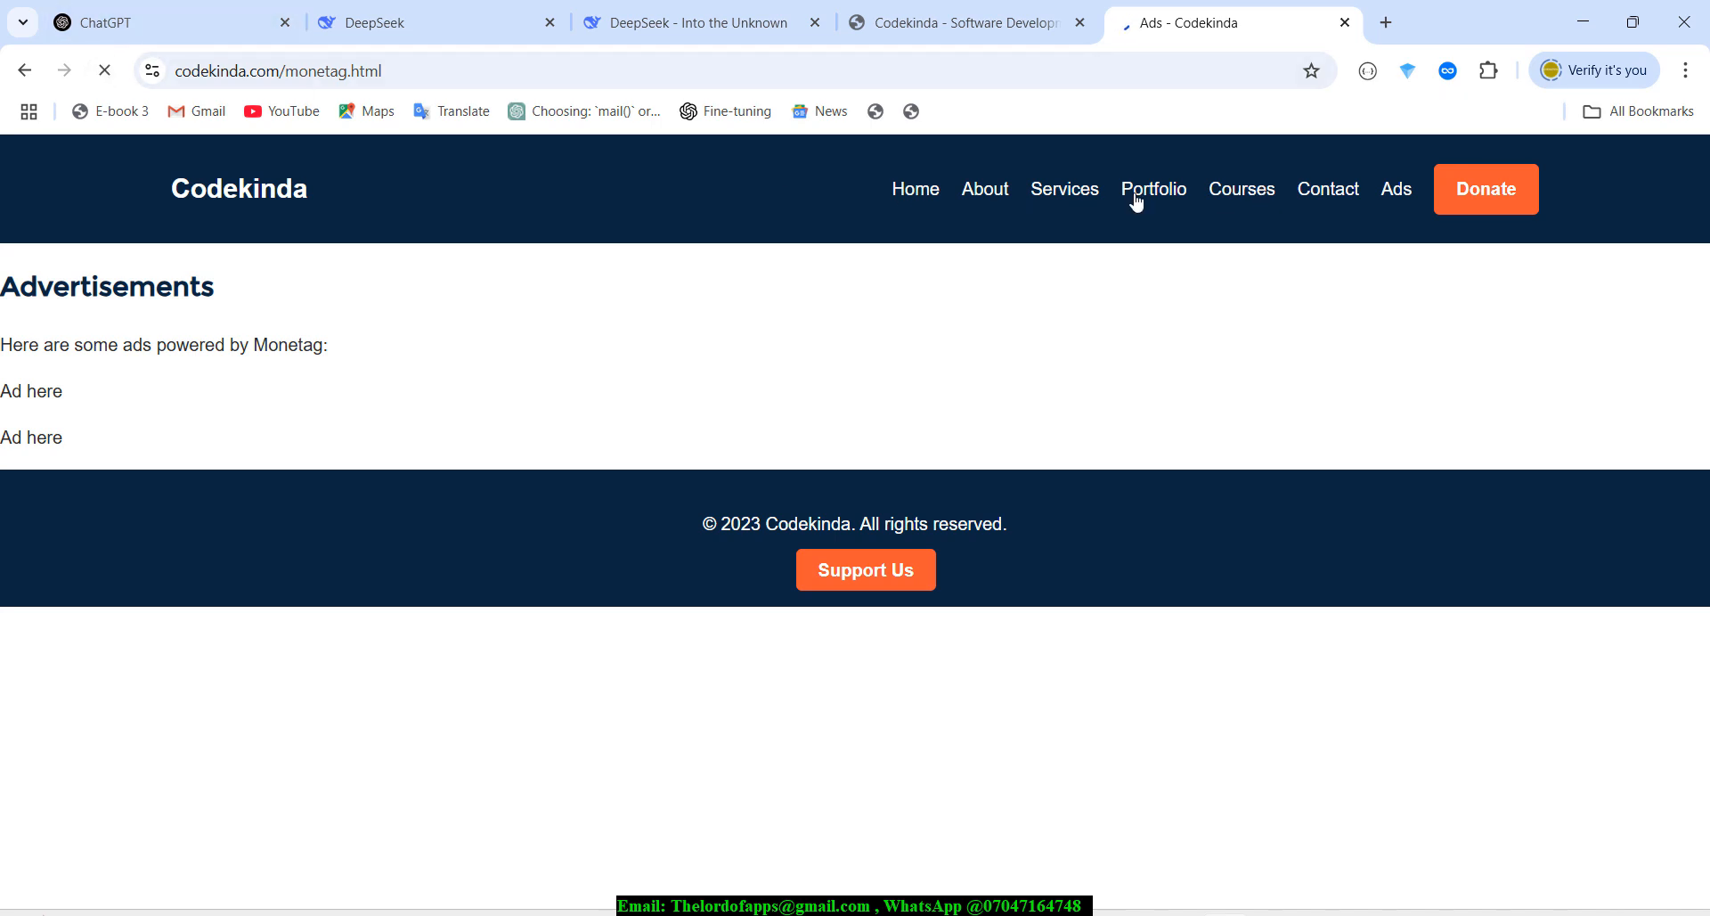